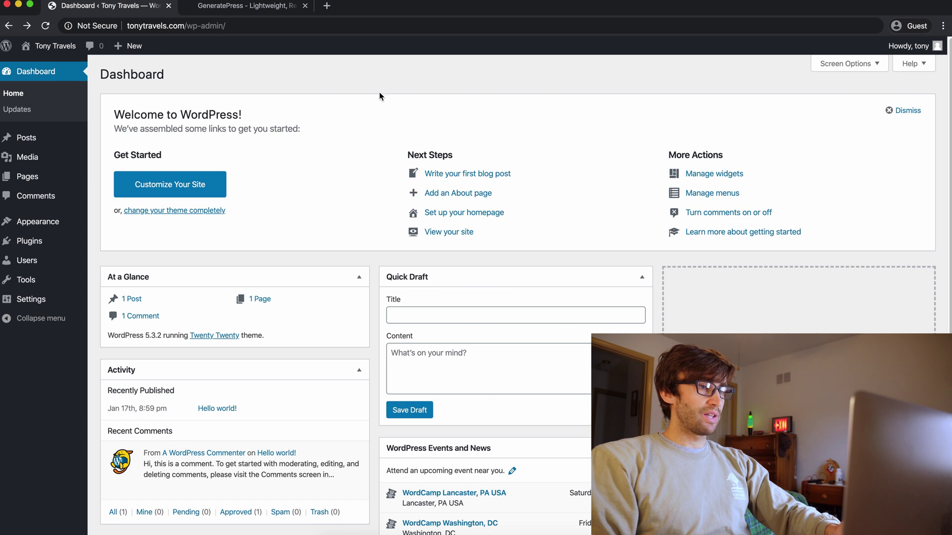
- Load the site's public front end by removing the admin path from the address
{"action": "left_click_drag", "start_coordinate": [187, 25], "coordinate": [340, 26]}
{"action": "key", "text": "BackSpace"}
{"action": "key", "text": "Return"}
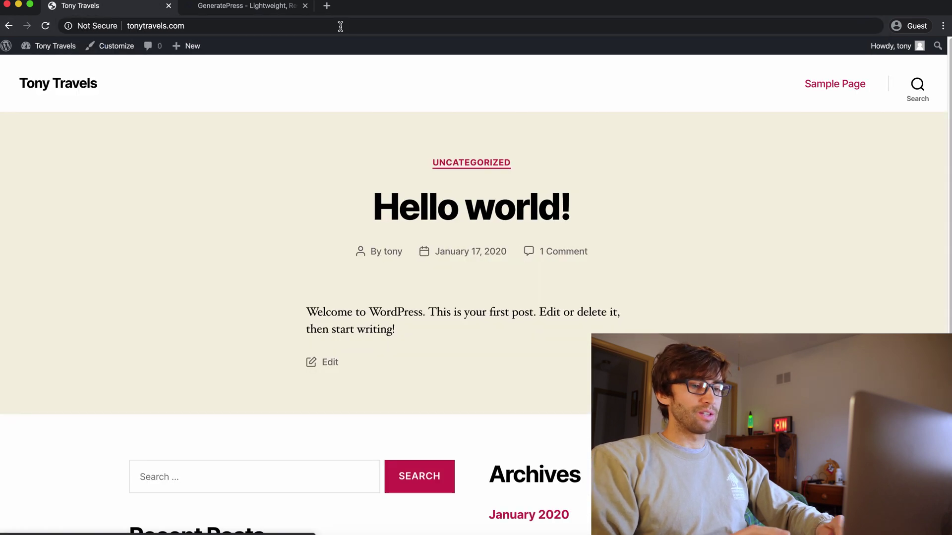
- Return to the dashboard and check the installed plugins and Appearance > Themes
{"action": "left_click", "coordinate": [9, 26]}
{"action": "left_click", "coordinate": [60, 246]}
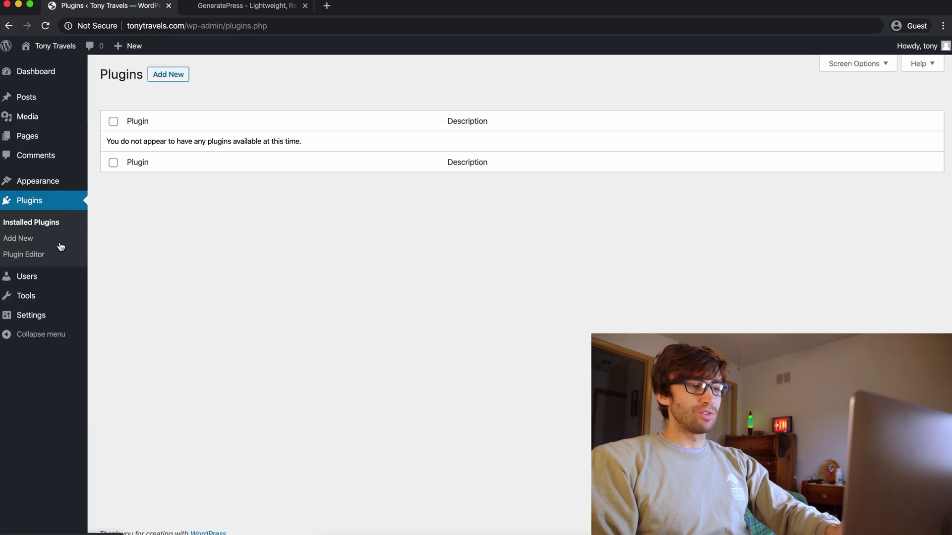
{"action": "left_click", "coordinate": [36, 182]}
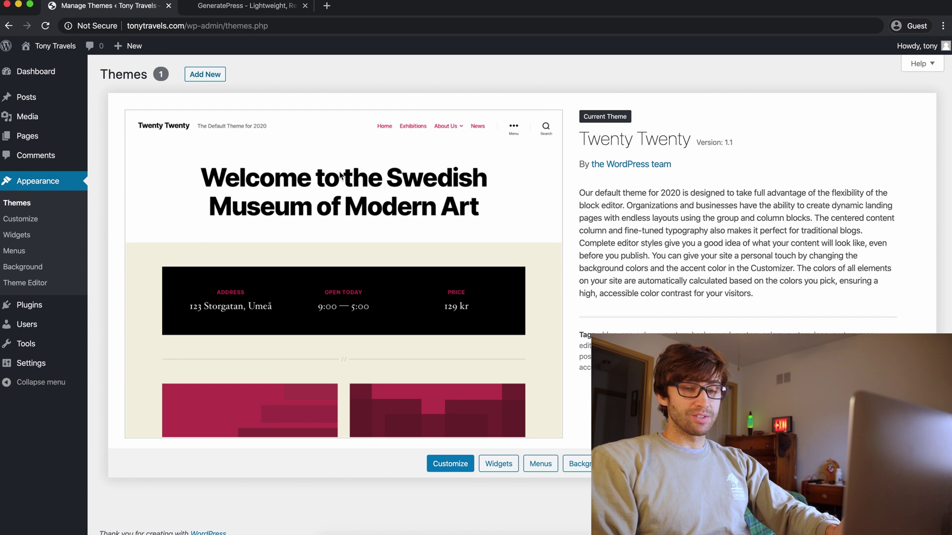
- On generatepress.com, open Install GeneratePress and scroll through the steps and GP Premium pricing
{"action": "left_click", "coordinate": [252, 7]}
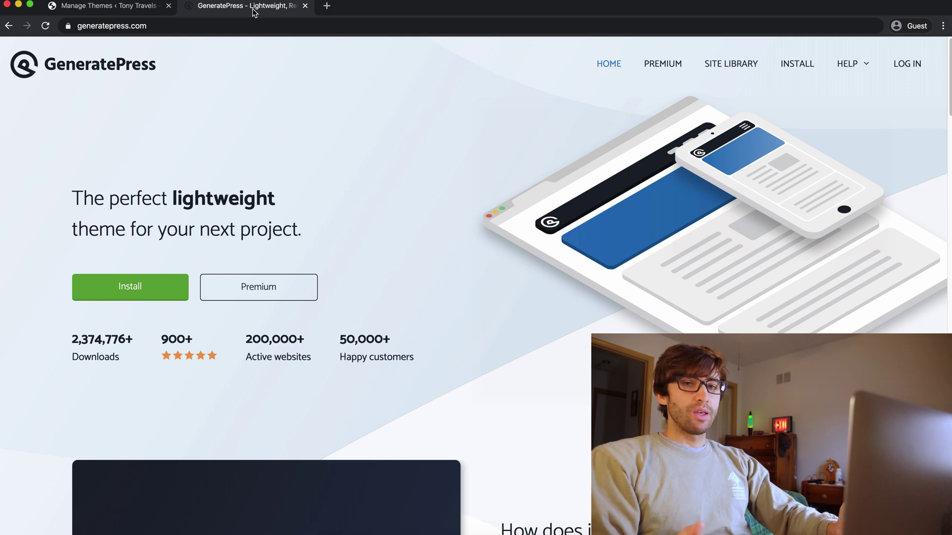
{"action": "scroll", "coordinate": [231, 244], "scroll_direction": "down", "scroll_amount": 2}
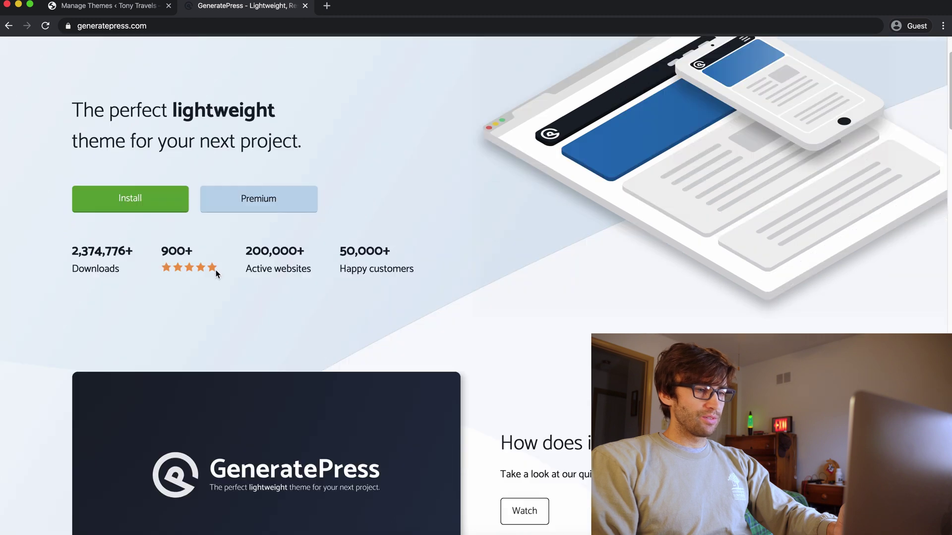
{"action": "left_click", "coordinate": [156, 213]}
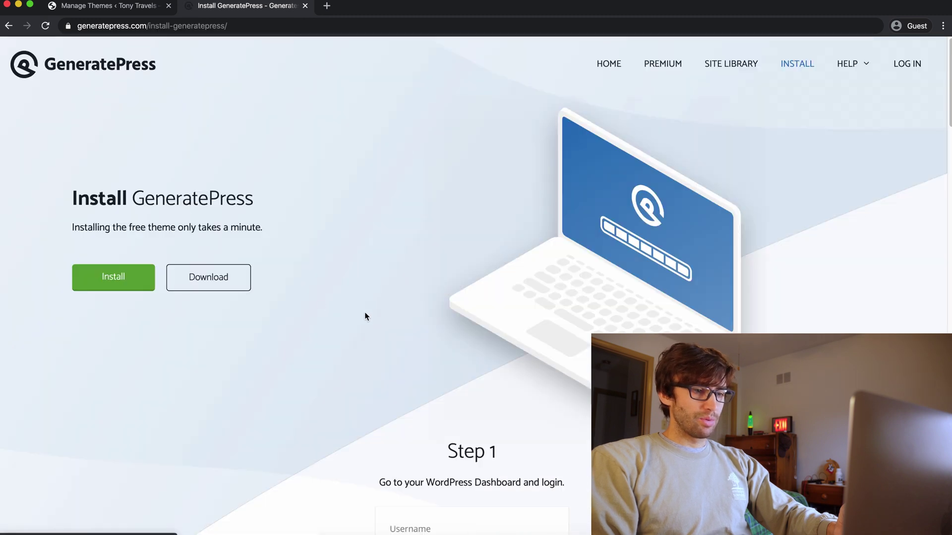
{"action": "scroll", "coordinate": [365, 312], "scroll_direction": "down", "scroll_amount": 15}
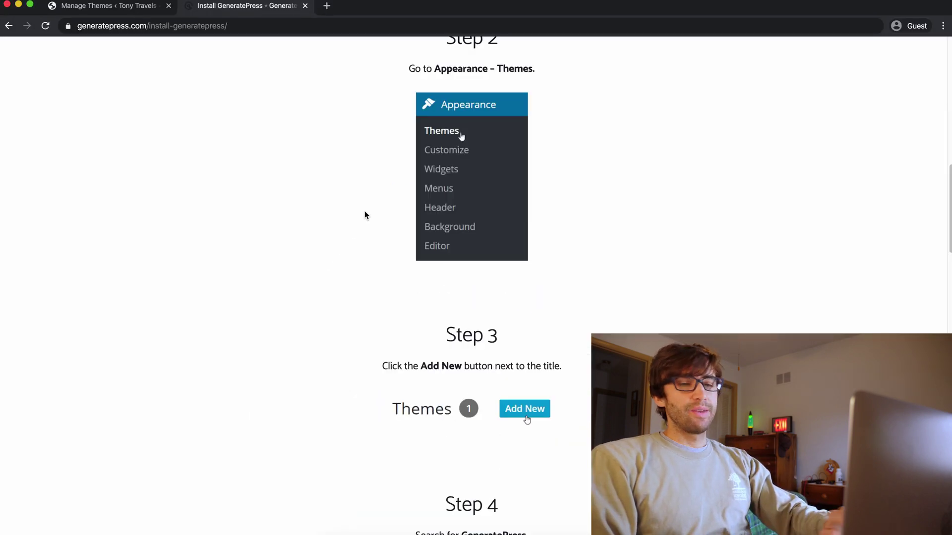
{"action": "scroll", "coordinate": [366, 215], "scroll_direction": "up", "scroll_amount": 15}
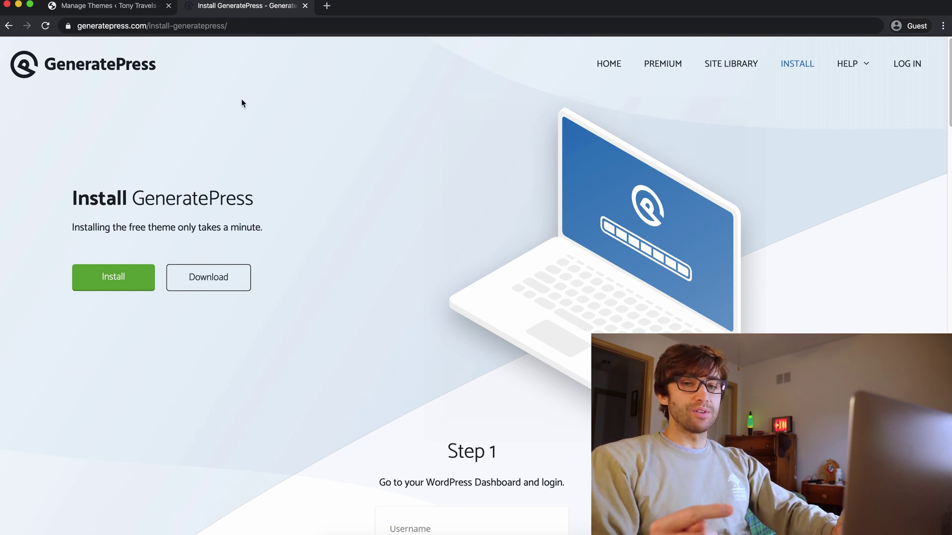
- Upload and install the GeneratePress theme from Downloads/generatepress.2.4.1.zip
{"action": "left_click", "coordinate": [117, 7]}
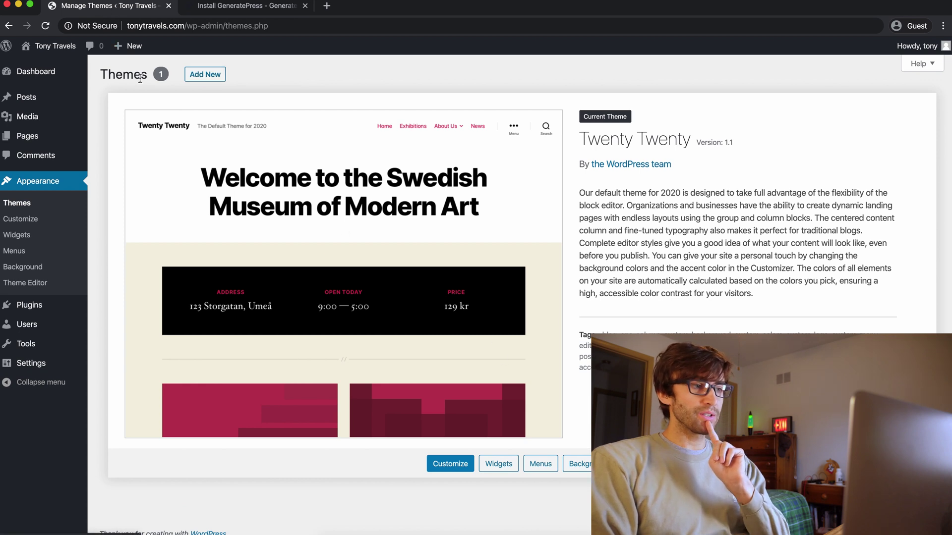
{"action": "left_click", "coordinate": [213, 79]}
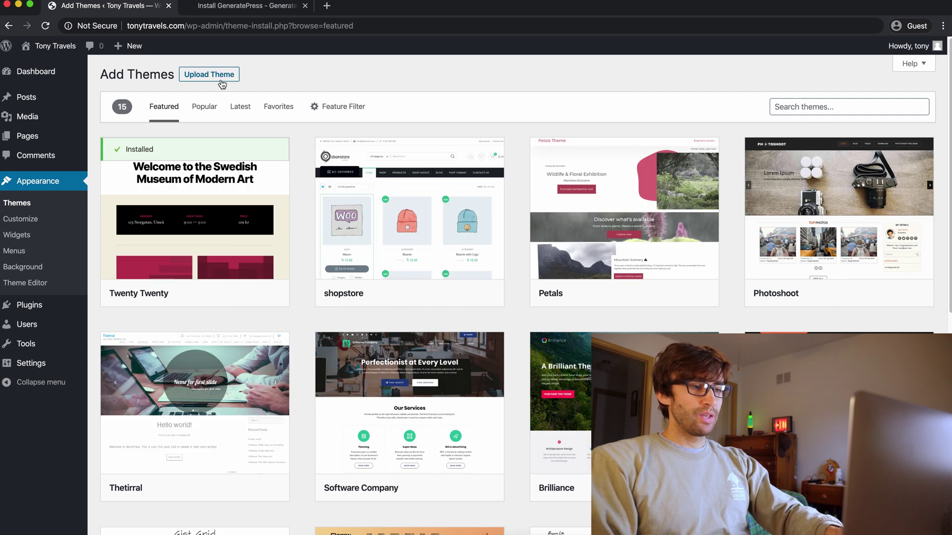
{"action": "left_click", "coordinate": [222, 83]}
{"action": "left_click", "coordinate": [429, 176]}
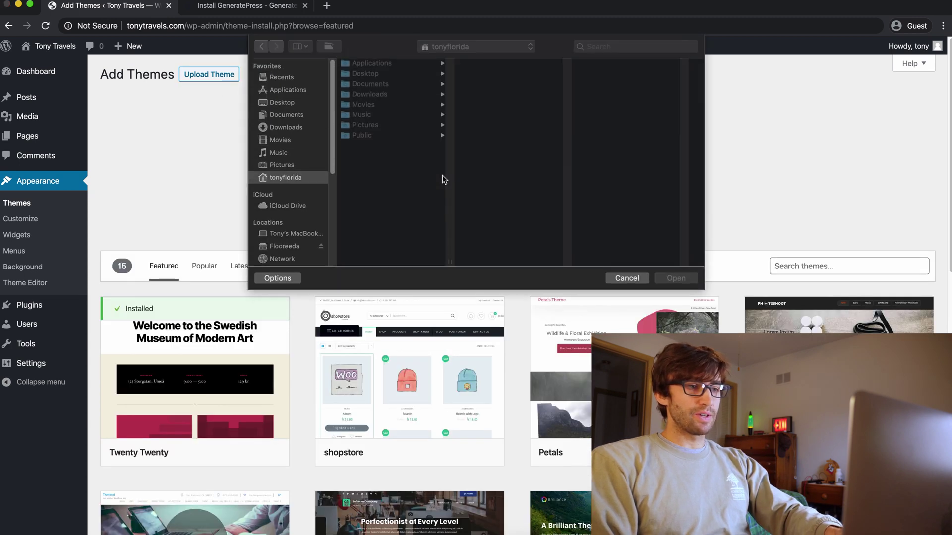
{"action": "left_click", "coordinate": [286, 128]}
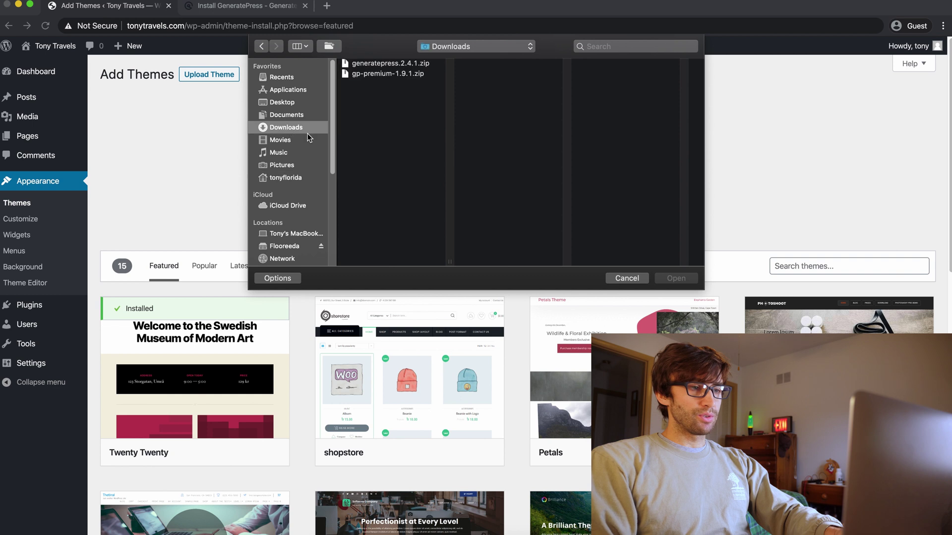
{"action": "left_click", "coordinate": [398, 64]}
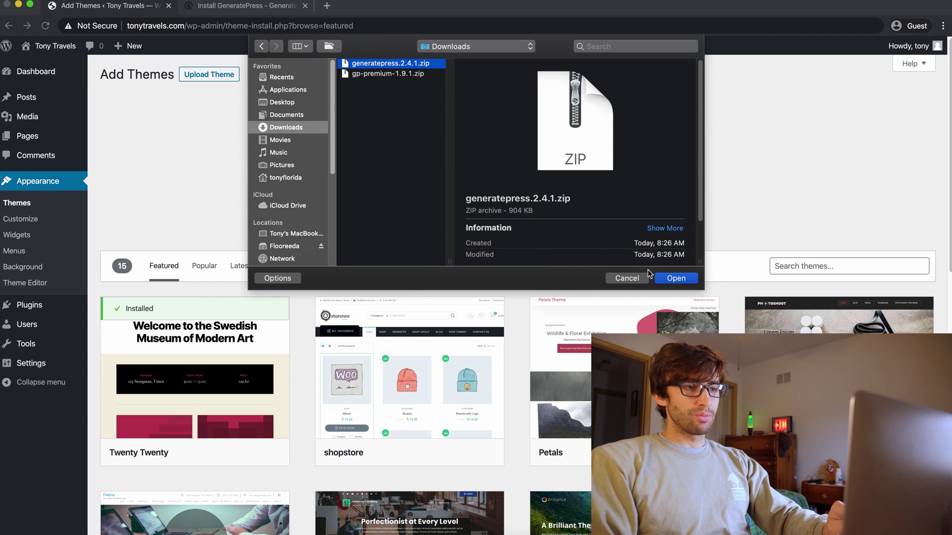
{"action": "left_click", "coordinate": [664, 278]}
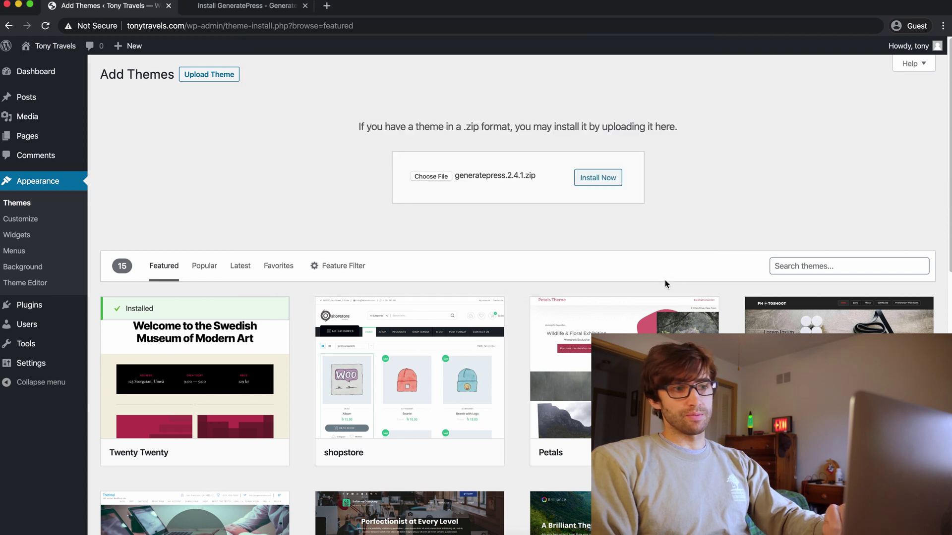
{"action": "left_click", "coordinate": [613, 183]}
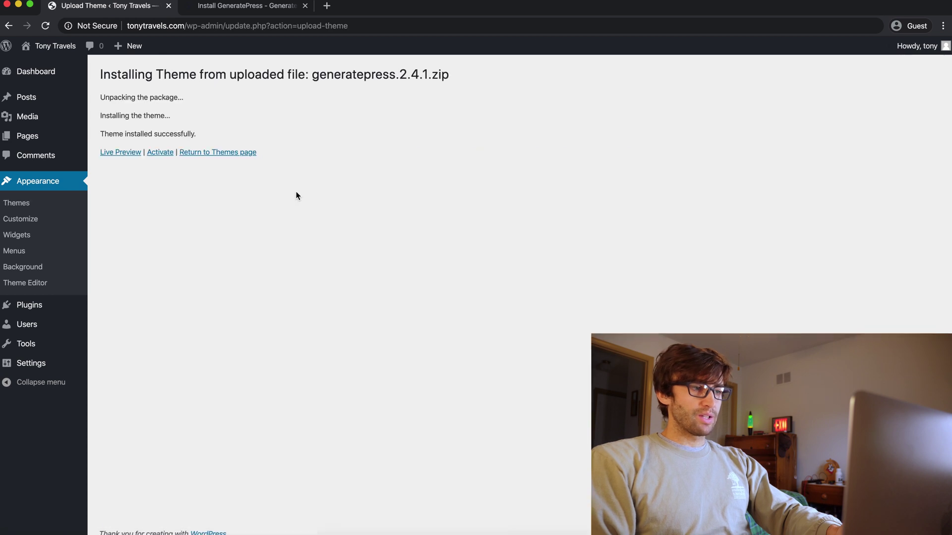
- Activate GeneratePress and delete the Twenty Twenty theme
{"action": "left_click", "coordinate": [159, 152]}
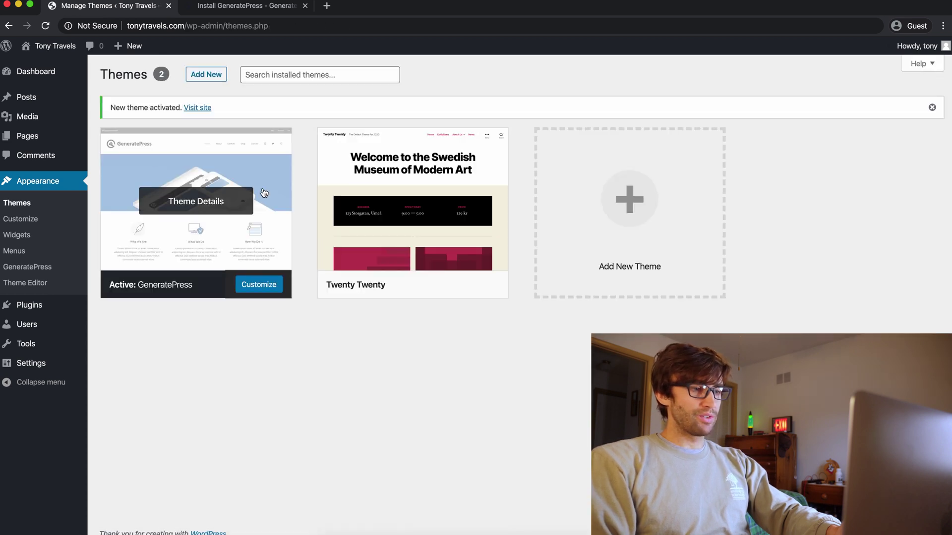
{"action": "left_click", "coordinate": [413, 203]}
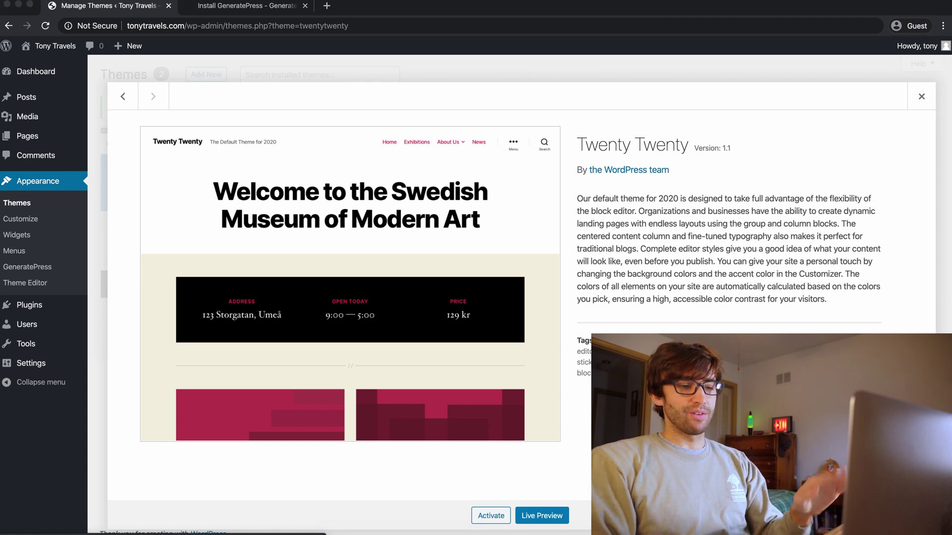
{"action": "left_click", "coordinate": [915, 516]}
{"action": "left_click", "coordinate": [565, 115]}
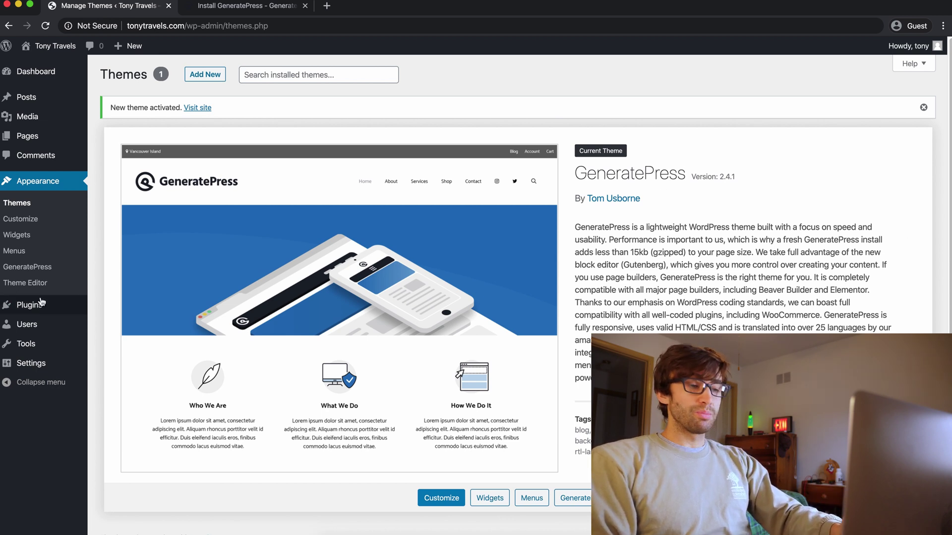
- Upload gp-premium-1.9.1.zip as a new plugin, install it and activate it
{"action": "mouse_move", "coordinate": [42, 306]}
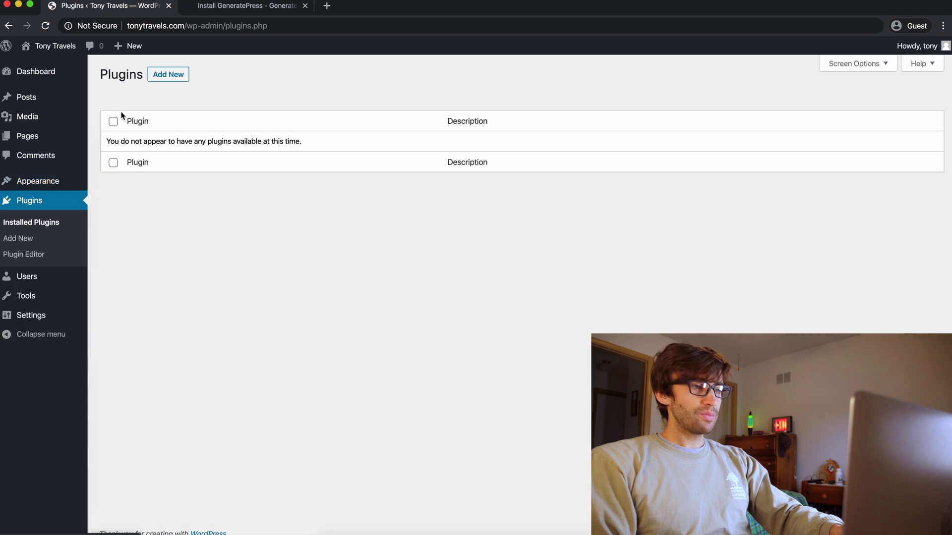
{"action": "left_click", "coordinate": [175, 78]}
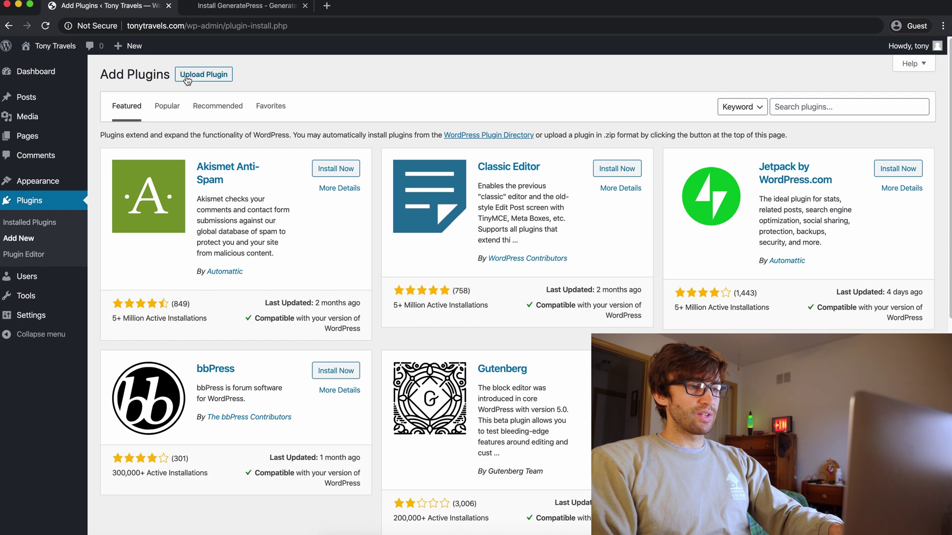
{"action": "left_click", "coordinate": [187, 77]}
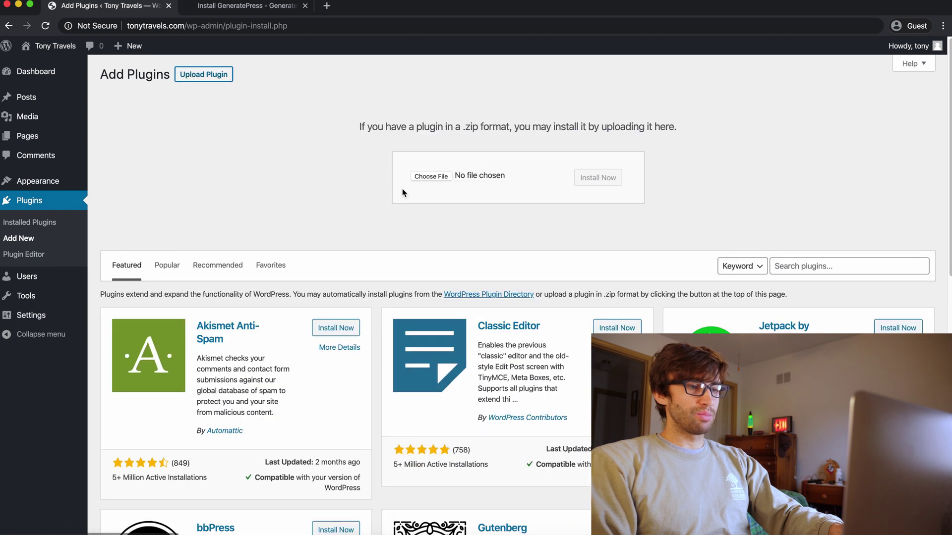
{"action": "left_click", "coordinate": [435, 177]}
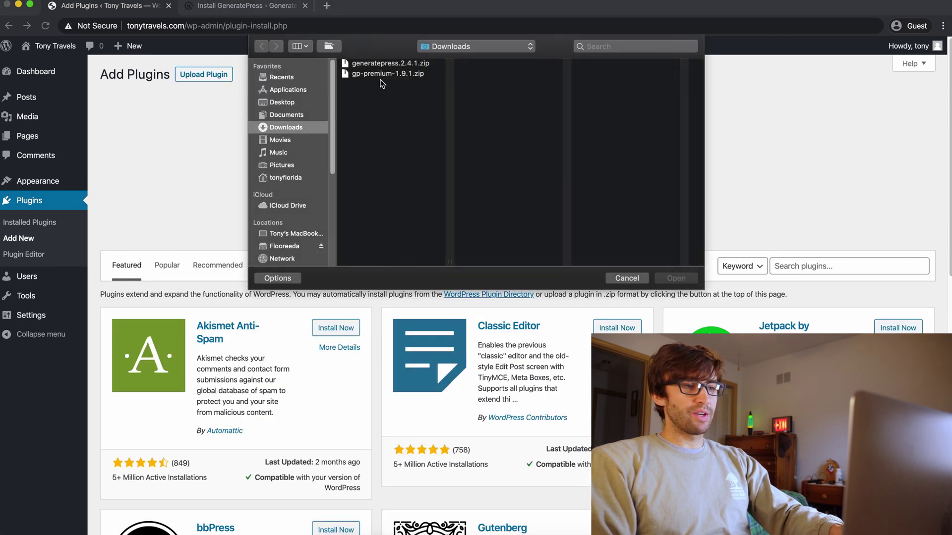
{"action": "left_click", "coordinate": [378, 74]}
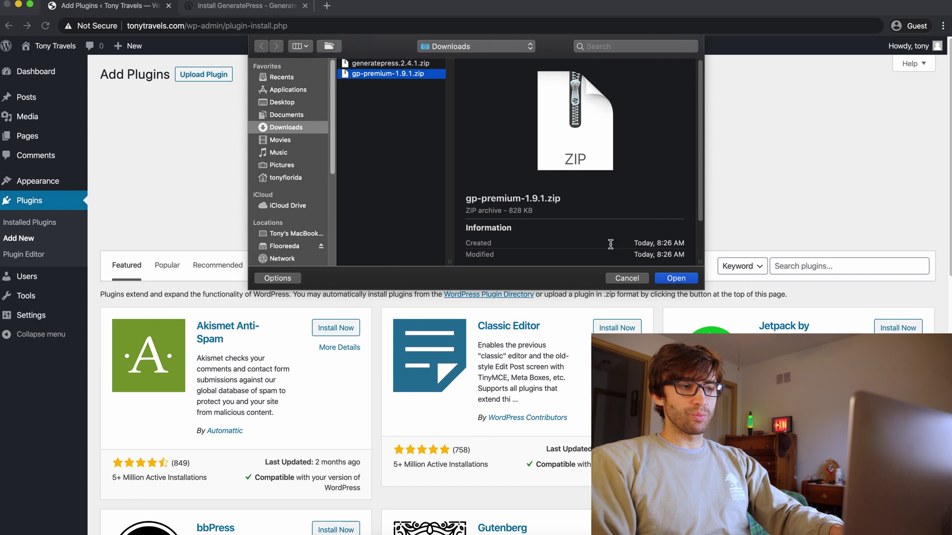
{"action": "left_click", "coordinate": [663, 280]}
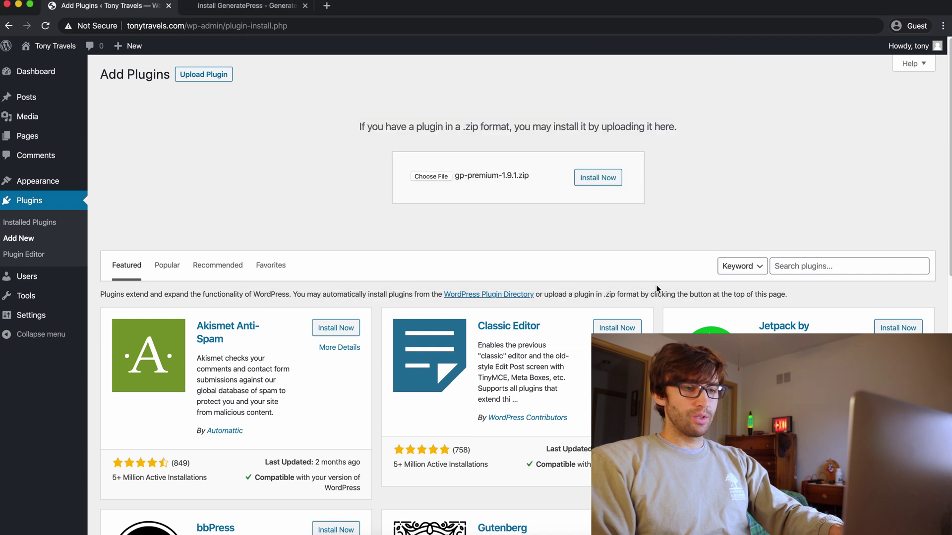
{"action": "left_click", "coordinate": [598, 179]}
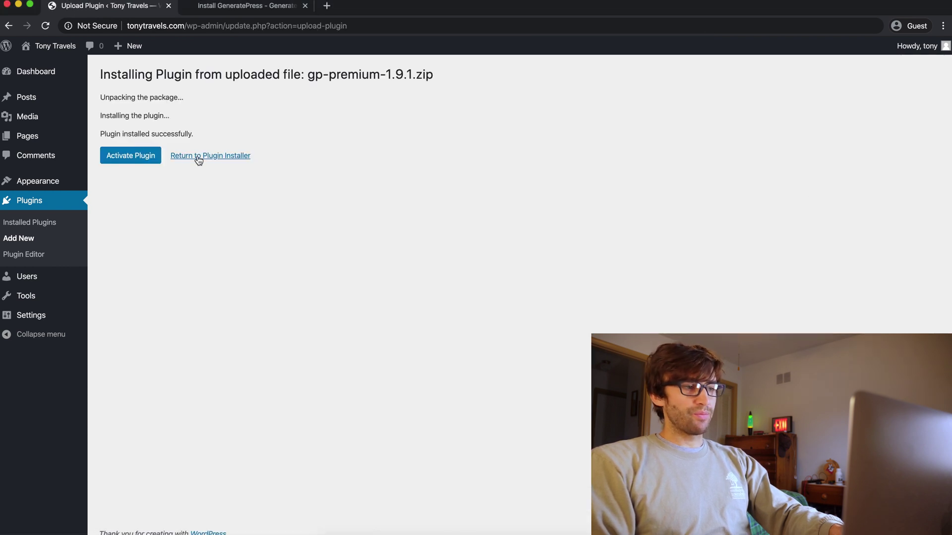
{"action": "left_click", "coordinate": [146, 156]}
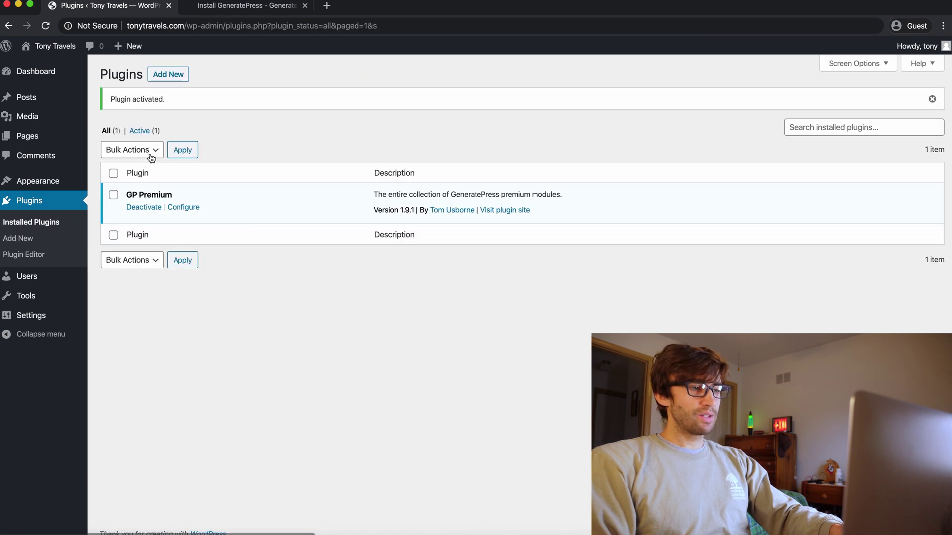
- Open the GP Premium settings, check the licence key field and scroll the modules list
{"action": "left_click", "coordinate": [183, 207]}
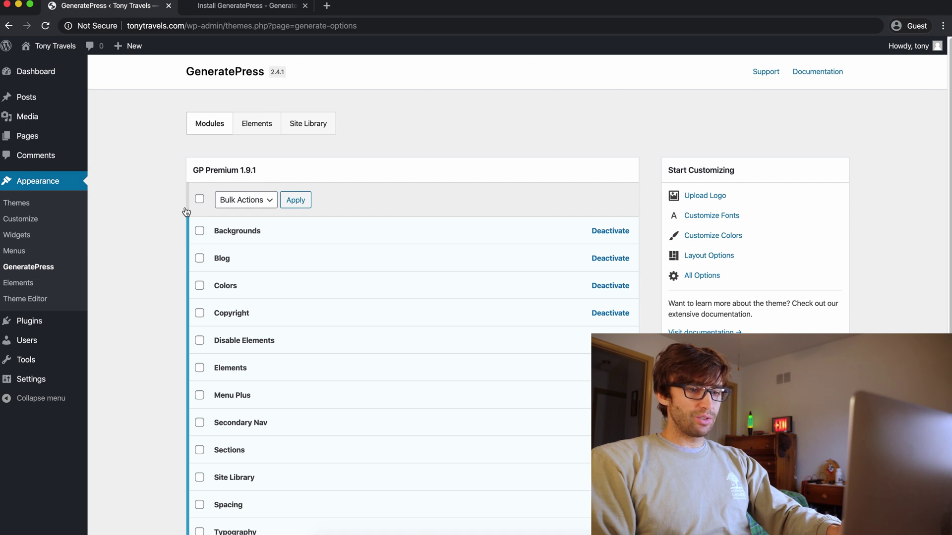
{"action": "scroll", "coordinate": [470, 282], "scroll_direction": "down", "scroll_amount": 5}
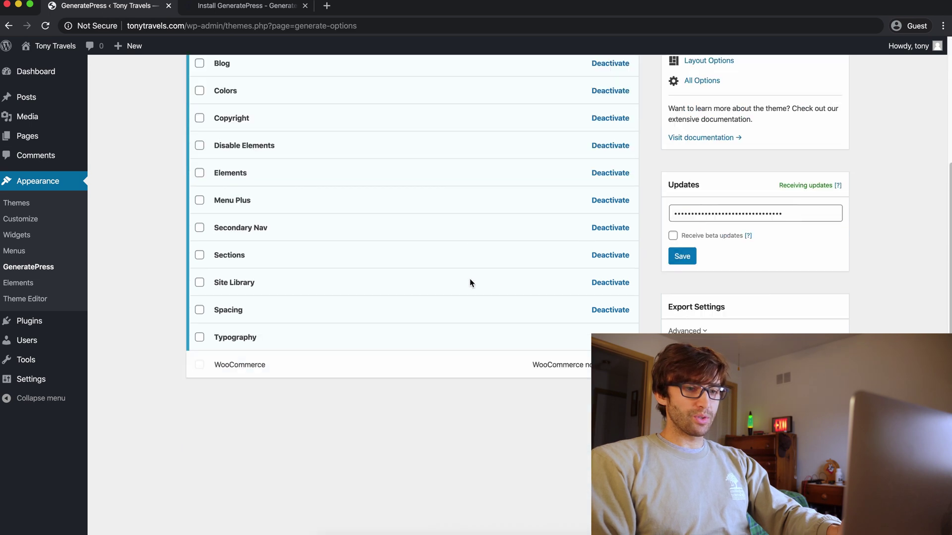
{"action": "left_click", "coordinate": [751, 219]}
{"action": "scroll", "coordinate": [694, 218], "scroll_direction": "up", "scroll_amount": 5}
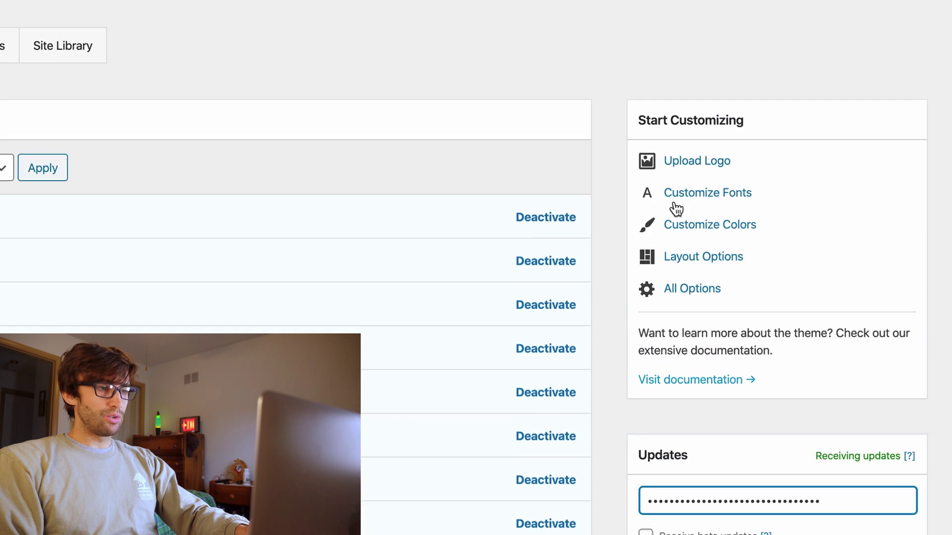
{"action": "scroll", "coordinate": [672, 210], "scroll_direction": "down", "scroll_amount": 2}
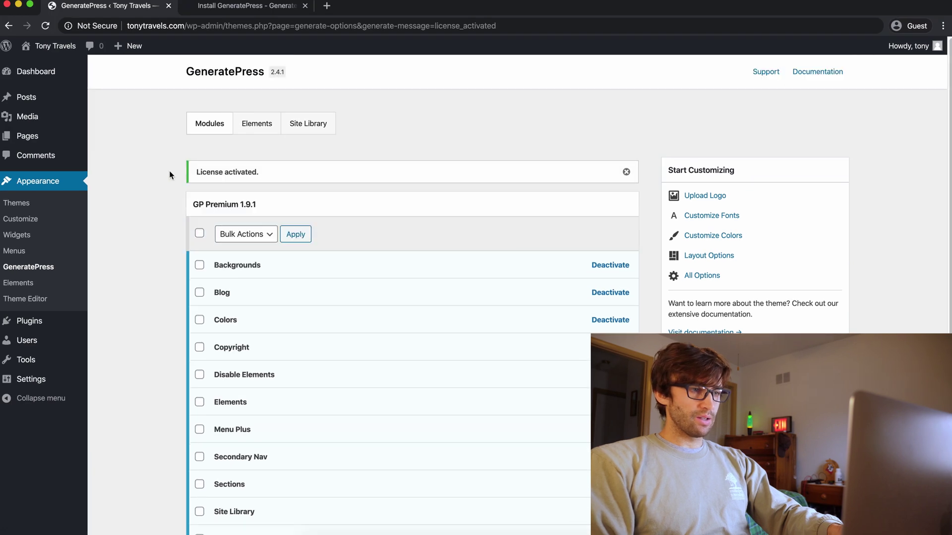
{"action": "scroll", "coordinate": [363, 191], "scroll_direction": "down", "scroll_amount": 1}
{"action": "scroll", "coordinate": [362, 196], "scroll_direction": "down", "scroll_amount": 1}
{"action": "scroll", "coordinate": [362, 193], "scroll_direction": "down", "scroll_amount": 3}
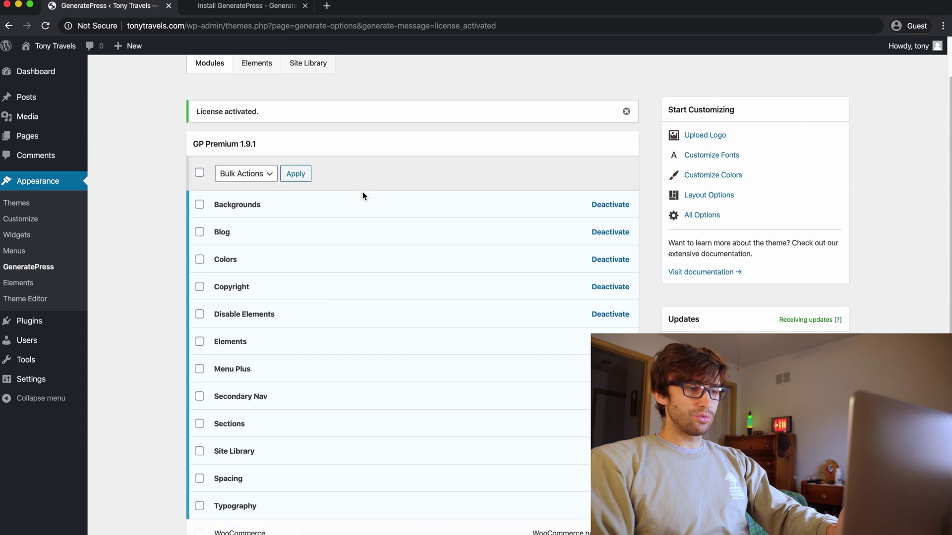
- Select all GP Premium modules and view the Bulk Actions options without applying any
{"action": "left_click", "coordinate": [199, 165]}
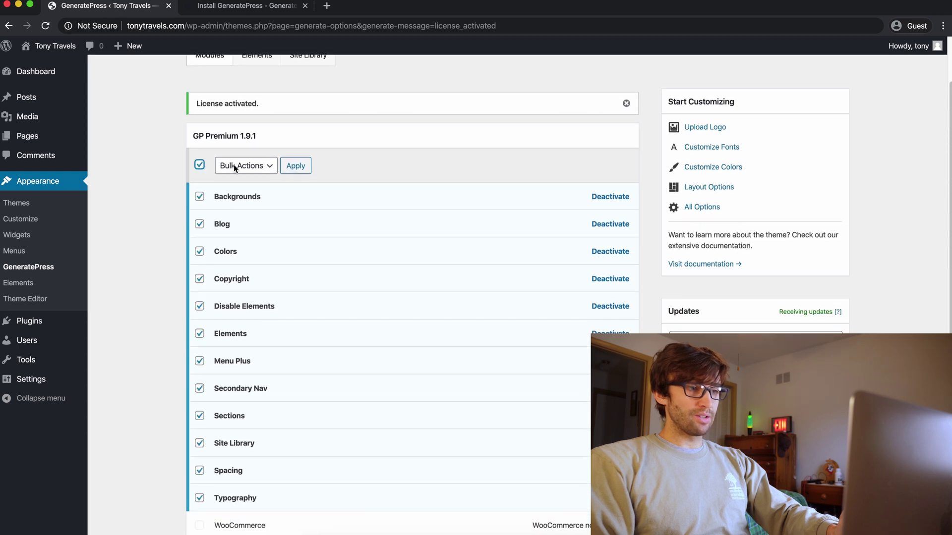
{"action": "left_click", "coordinate": [220, 166]}
{"action": "left_click", "coordinate": [308, 179]}
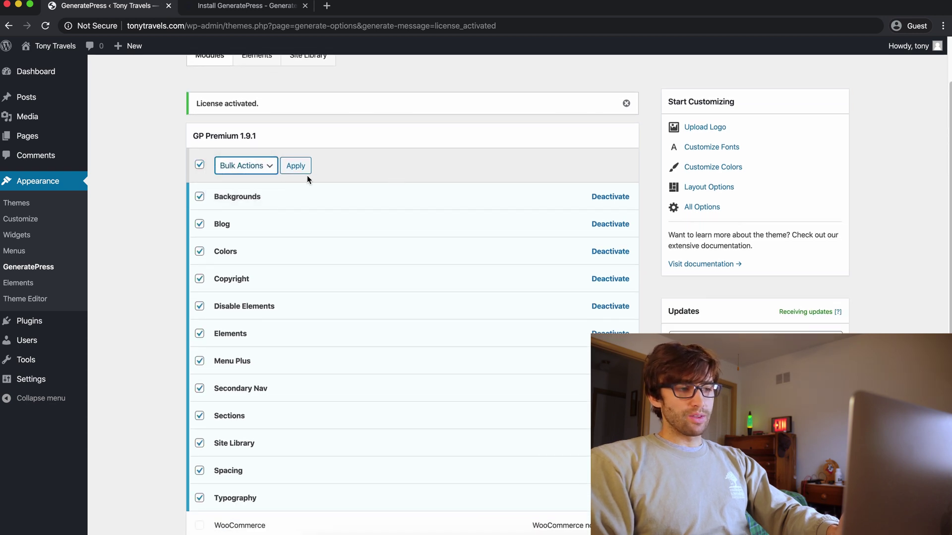
{"action": "left_click", "coordinate": [253, 174]}
{"action": "left_click", "coordinate": [340, 156]}
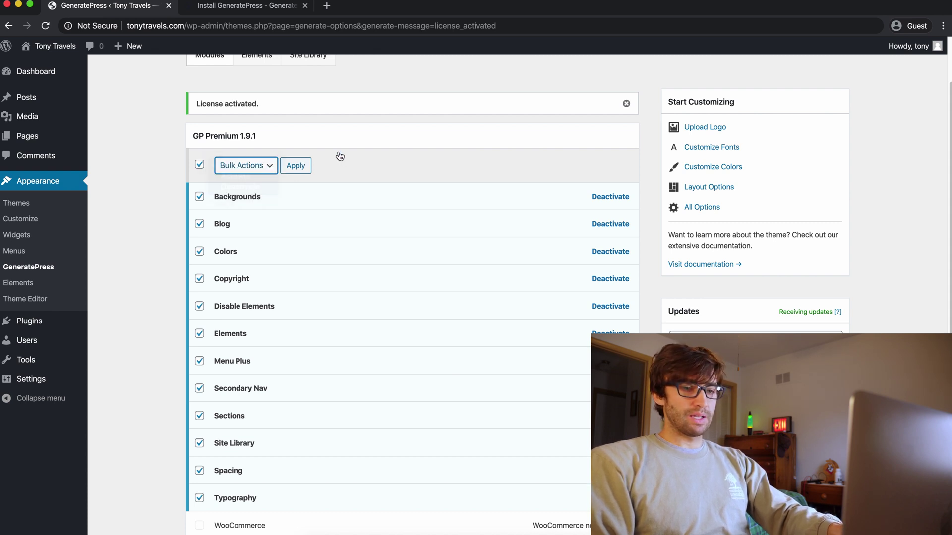
- Open the Site Library and browse starter sites like Seller, Catalyst, Peak, Broadcast and Pixel
{"action": "scroll", "coordinate": [341, 188], "scroll_direction": "up", "scroll_amount": 1}
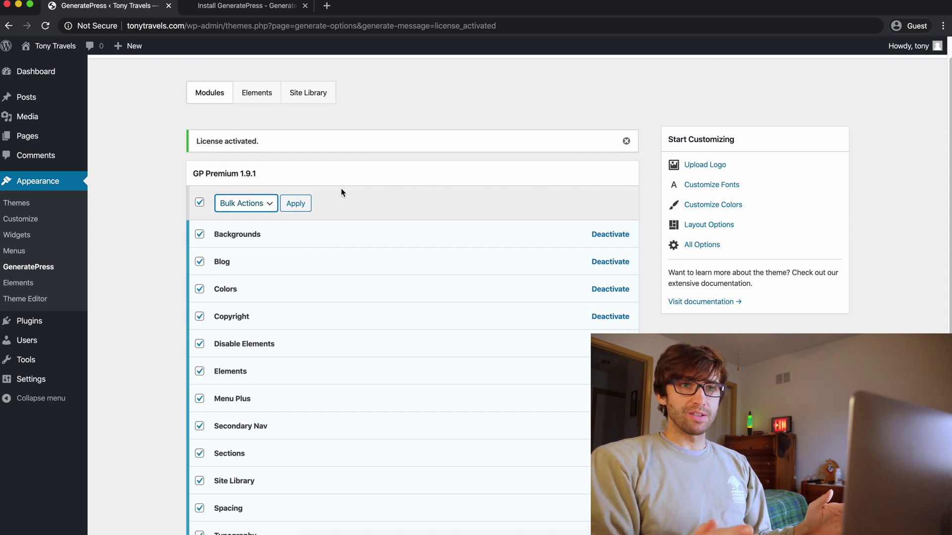
{"action": "left_click", "coordinate": [296, 98]}
{"action": "scroll", "coordinate": [420, 226], "scroll_direction": "down", "scroll_amount": 2}
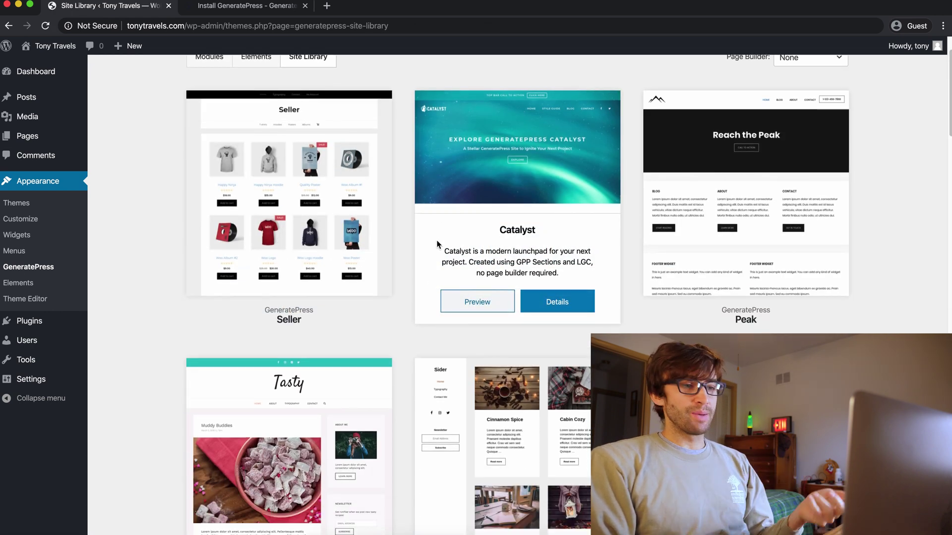
{"action": "scroll", "coordinate": [438, 244], "scroll_direction": "down", "scroll_amount": 1}
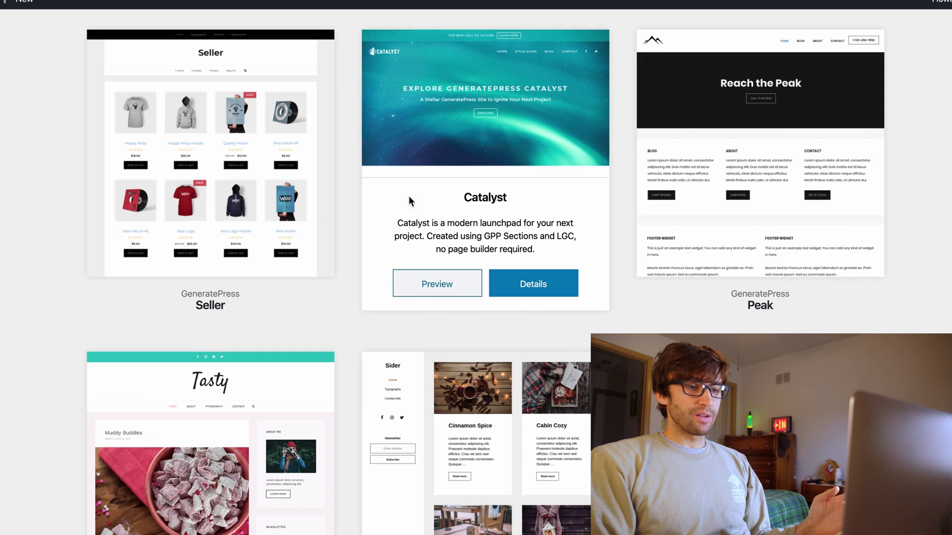
{"action": "scroll", "coordinate": [436, 218], "scroll_direction": "down", "scroll_amount": 5}
{"action": "scroll", "coordinate": [764, 186], "scroll_direction": "down", "scroll_amount": 10}
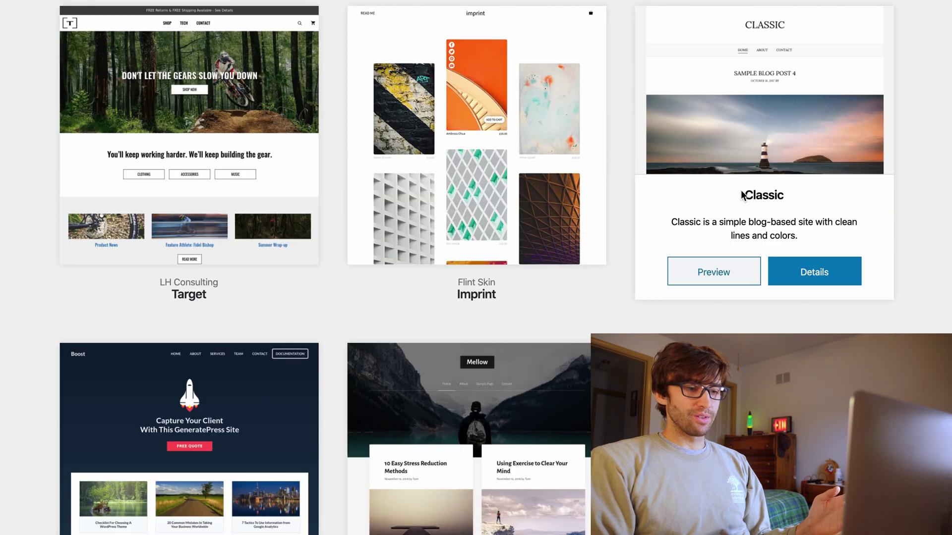
{"action": "scroll", "coordinate": [742, 191], "scroll_direction": "down", "scroll_amount": 10}
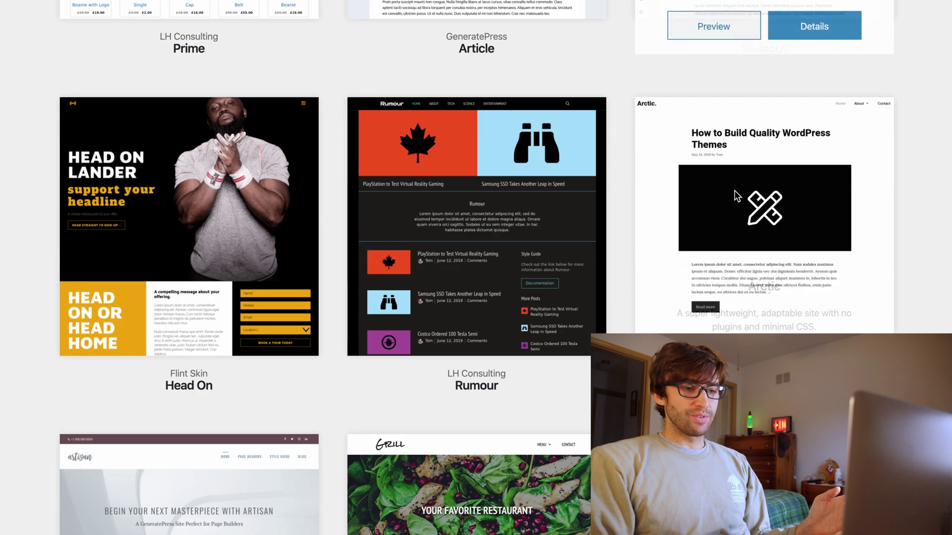
{"action": "scroll", "coordinate": [733, 191], "scroll_direction": "down", "scroll_amount": 4}
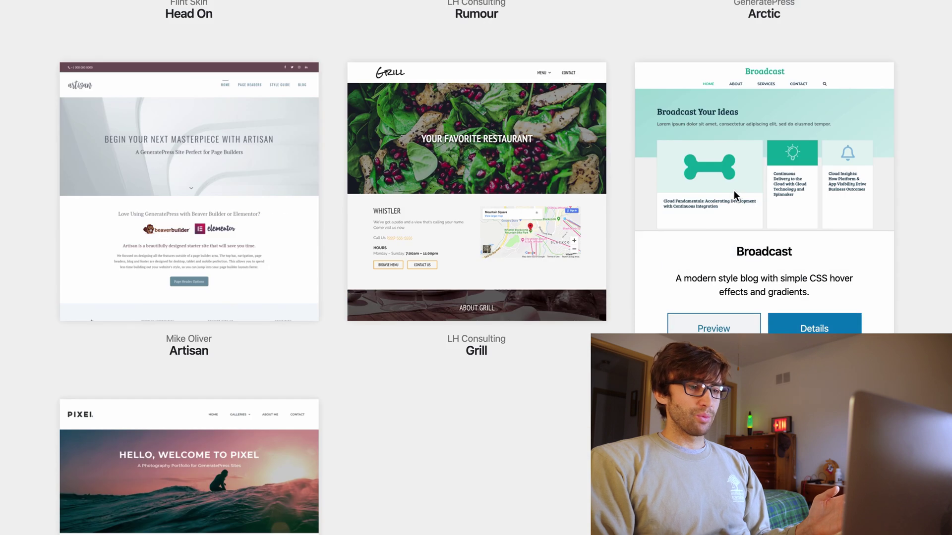
{"action": "scroll", "coordinate": [665, 192], "scroll_direction": "down", "scroll_amount": 1}
{"action": "scroll", "coordinate": [312, 243], "scroll_direction": "down", "scroll_amount": 3}
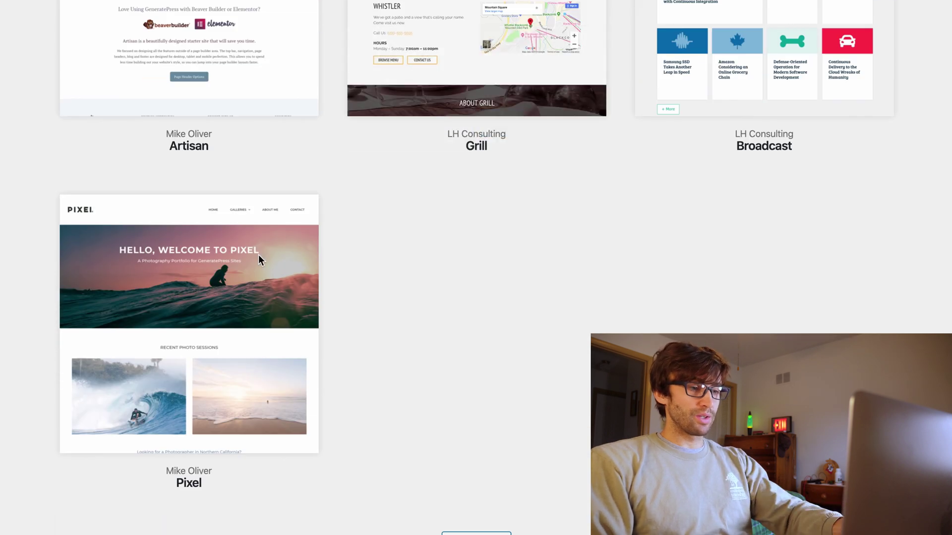
- Preview the Pixel starter site, then return to the Site Library templates
{"action": "mouse_move", "coordinate": [168, 288]}
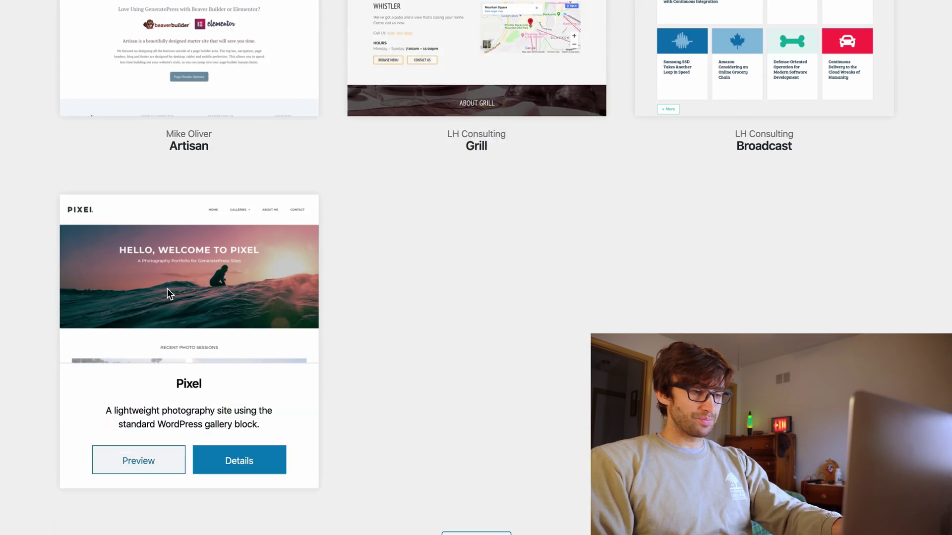
{"action": "left_click", "coordinate": [155, 456]}
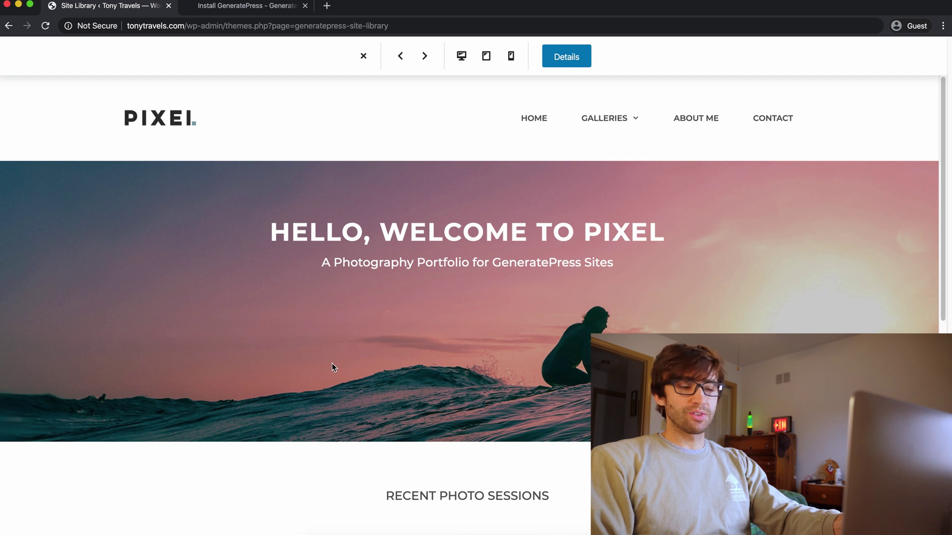
{"action": "scroll", "coordinate": [430, 334], "scroll_direction": "down", "scroll_amount": 3}
{"action": "scroll", "coordinate": [231, 199], "scroll_direction": "up", "scroll_amount": 3}
{"action": "left_click", "coordinate": [9, 25]}
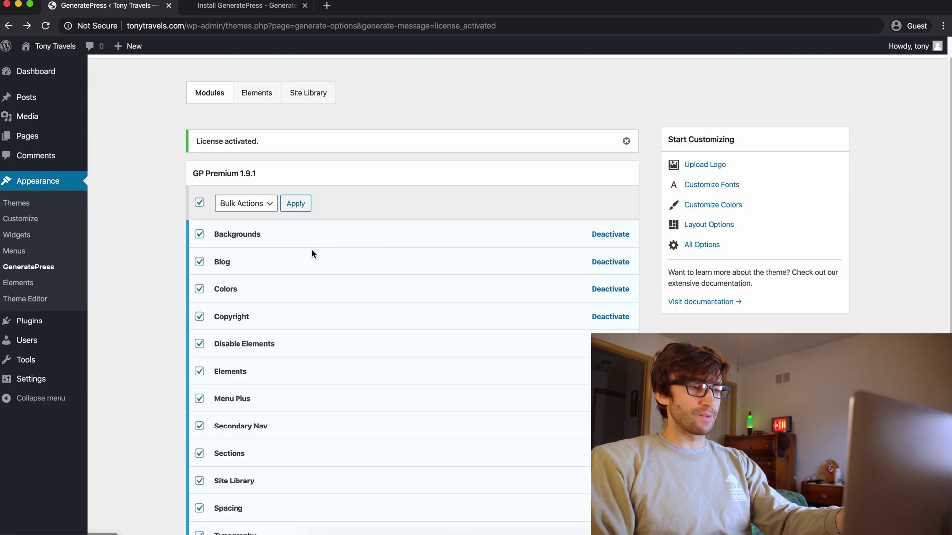
{"action": "left_click", "coordinate": [327, 93]}
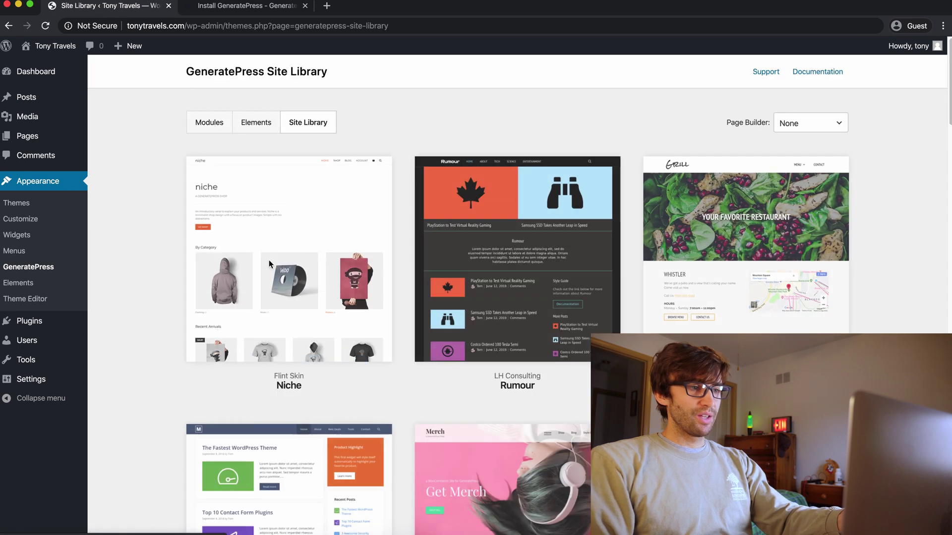
{"action": "scroll", "coordinate": [271, 330], "scroll_direction": "down", "scroll_amount": 10}
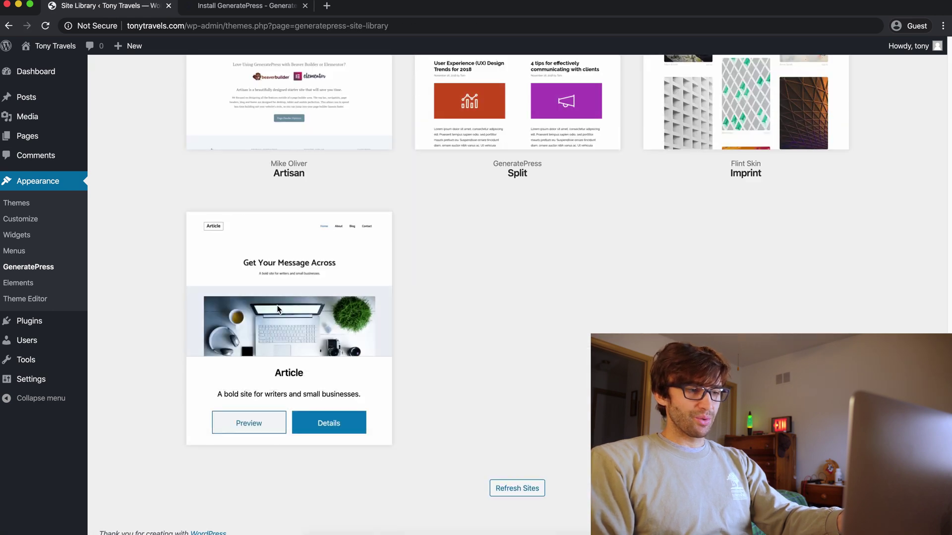
{"action": "scroll", "coordinate": [280, 304], "scroll_direction": "up", "scroll_amount": 10}
{"action": "scroll", "coordinate": [286, 303], "scroll_direction": "up", "scroll_amount": 8}
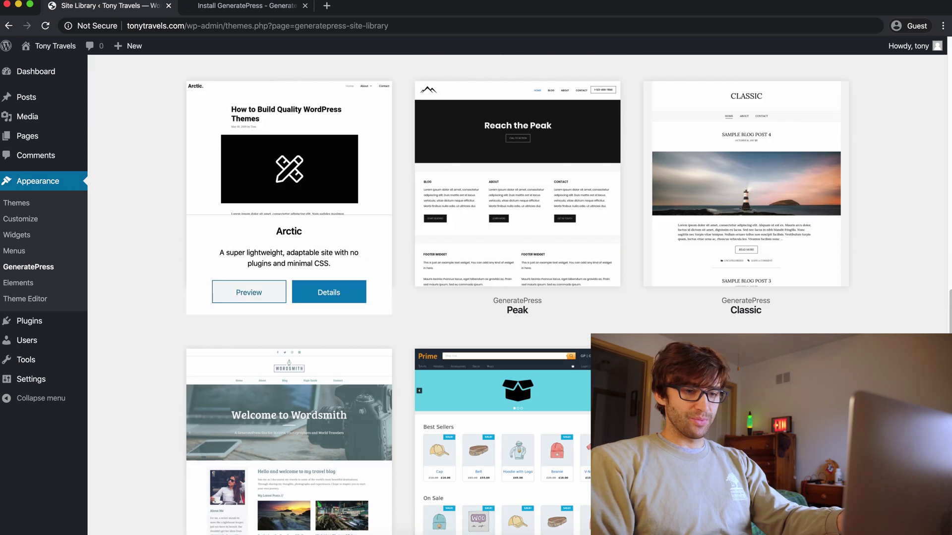
{"action": "scroll", "coordinate": [518, 295], "scroll_direction": "down", "scroll_amount": 1}
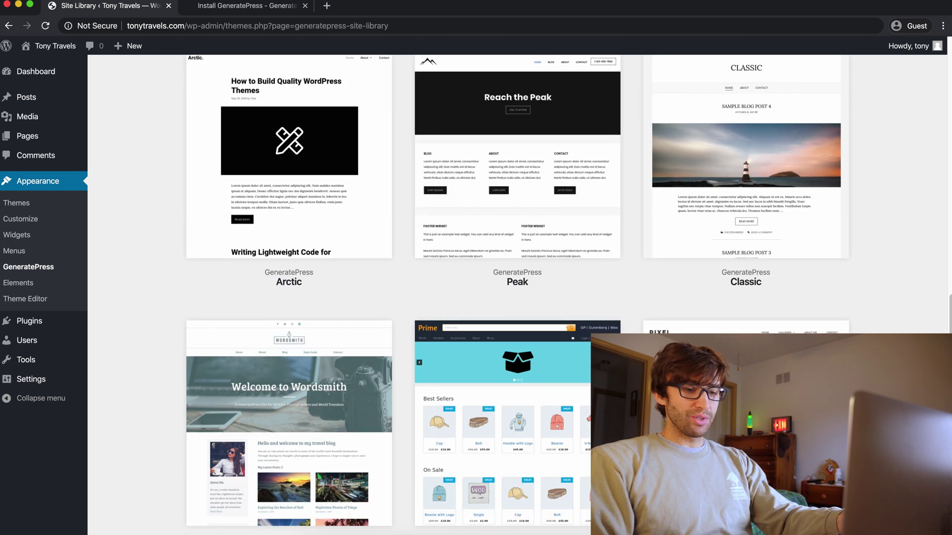
- Preview Pixel again, browse its Surfing and Beaches galleries, then return to its home page
{"action": "left_click", "coordinate": [746, 328]}
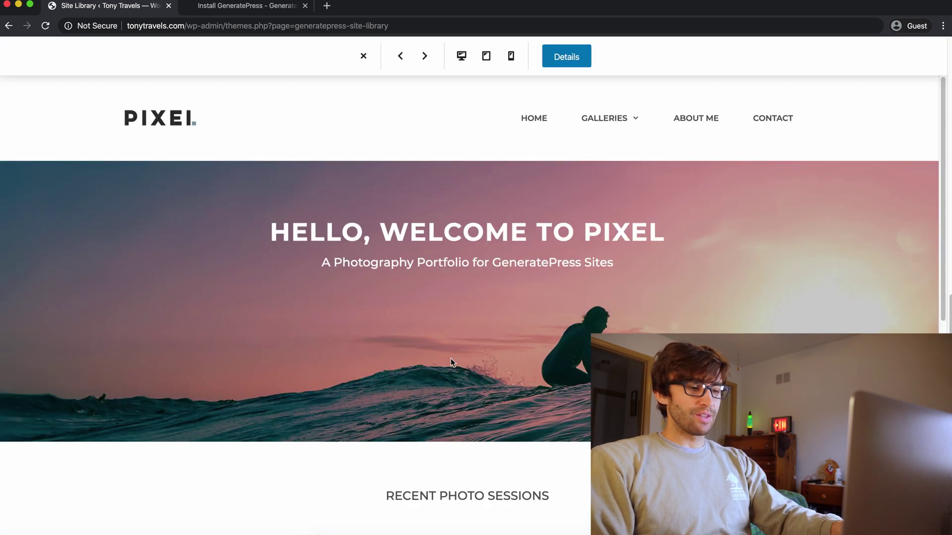
{"action": "scroll", "coordinate": [452, 392], "scroll_direction": "down", "scroll_amount": 8}
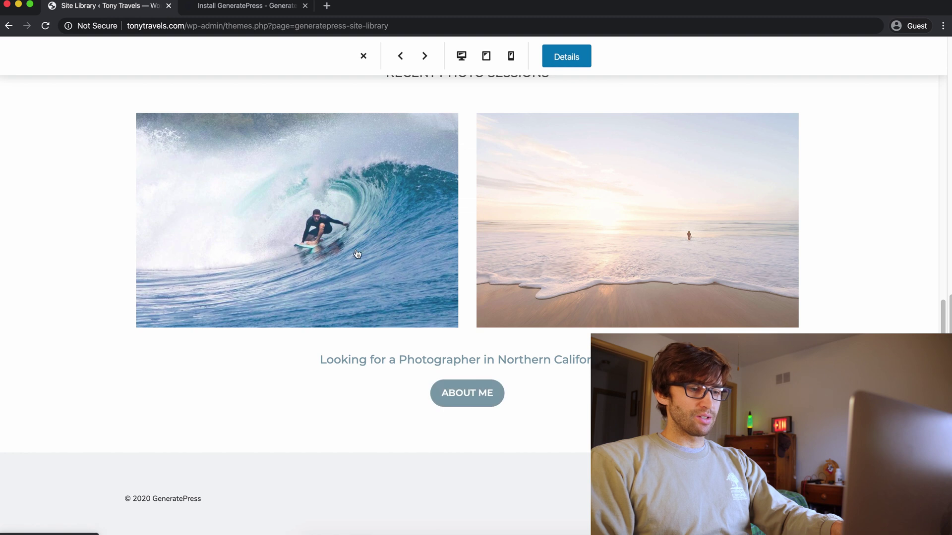
{"action": "left_click", "coordinate": [364, 245]}
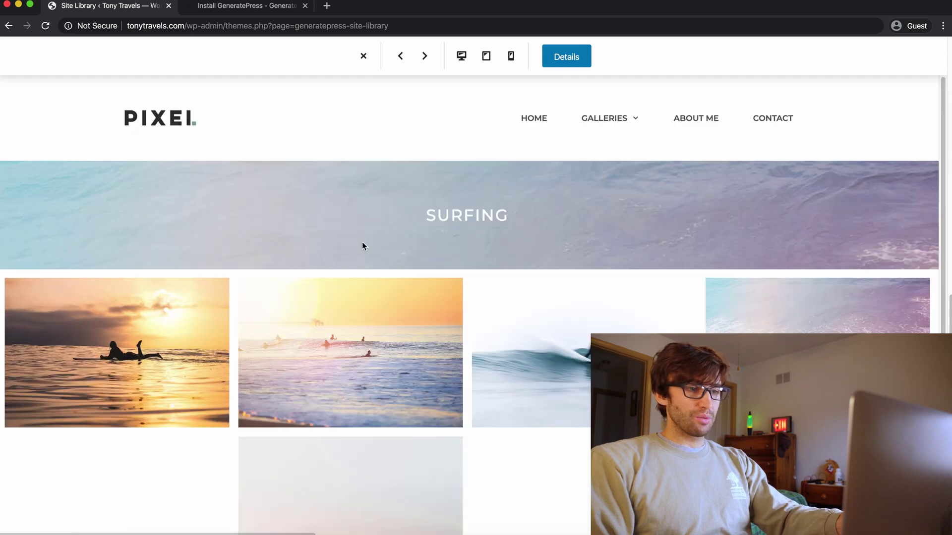
{"action": "scroll", "coordinate": [378, 323], "scroll_direction": "down", "scroll_amount": 5}
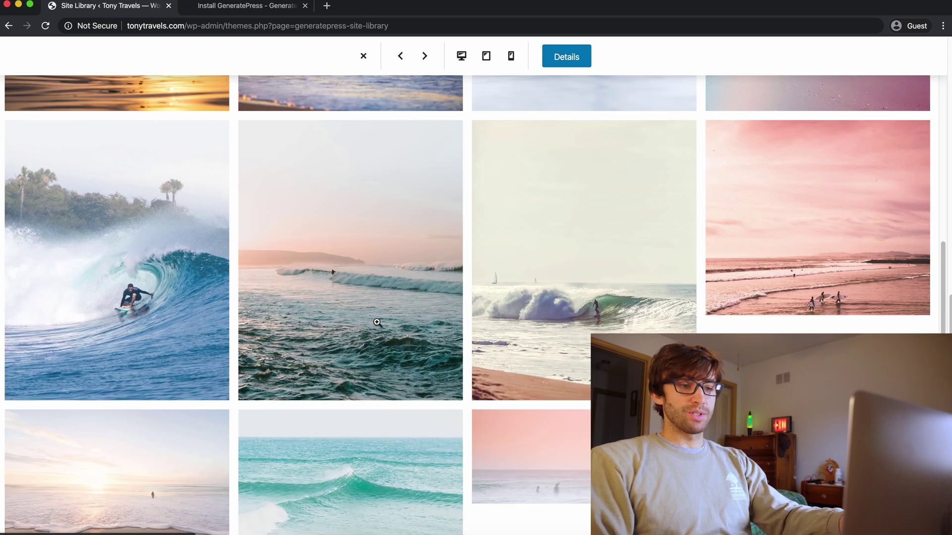
{"action": "scroll", "coordinate": [378, 324], "scroll_direction": "down", "scroll_amount": 3}
{"action": "scroll", "coordinate": [378, 323], "scroll_direction": "up", "scroll_amount": 10}
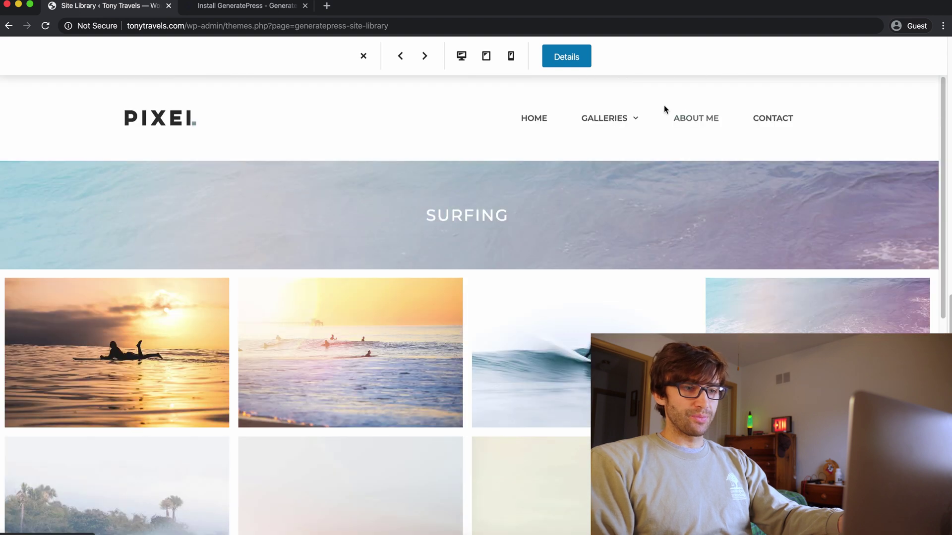
{"action": "mouse_move", "coordinate": [615, 121]}
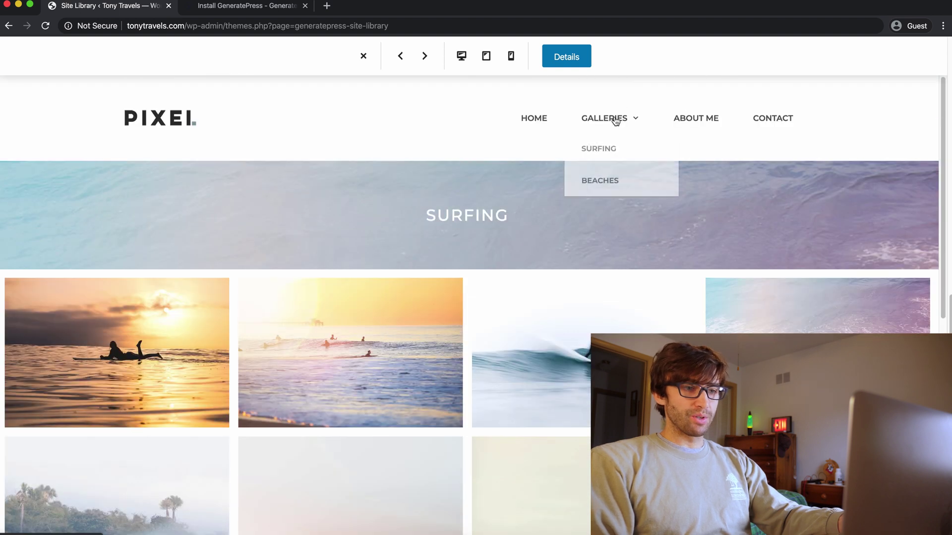
{"action": "left_click", "coordinate": [611, 188]}
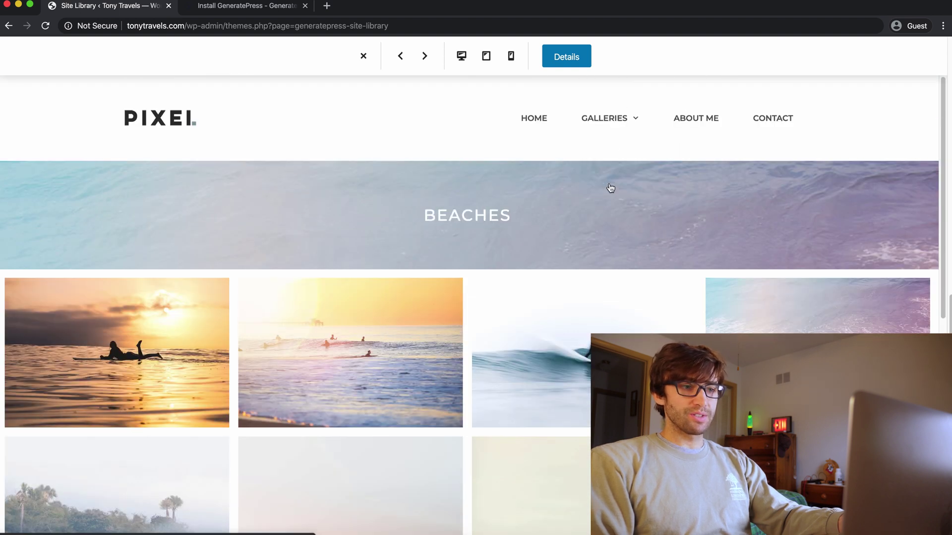
{"action": "left_click", "coordinate": [8, 28]}
{"action": "left_click", "coordinate": [9, 28]}
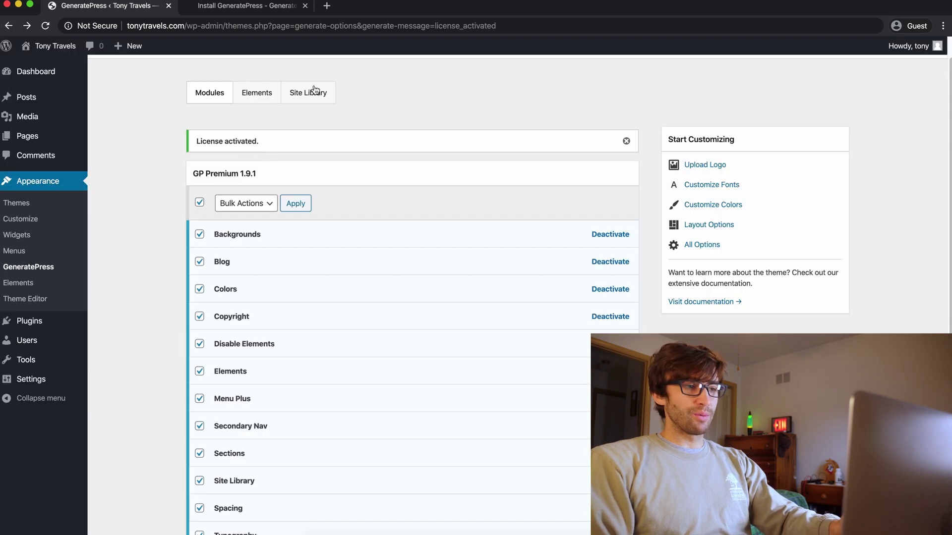
- Reopen the Site Library and scroll the template grid down to the Seller card
{"action": "left_click", "coordinate": [315, 89]}
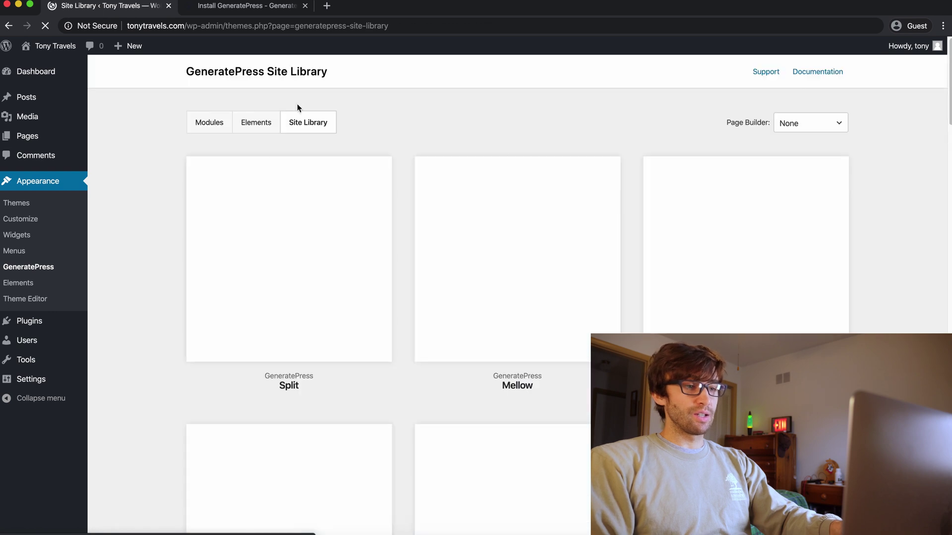
{"action": "scroll", "coordinate": [403, 231], "scroll_direction": "down", "scroll_amount": 2}
{"action": "scroll", "coordinate": [403, 232], "scroll_direction": "down", "scroll_amount": 3}
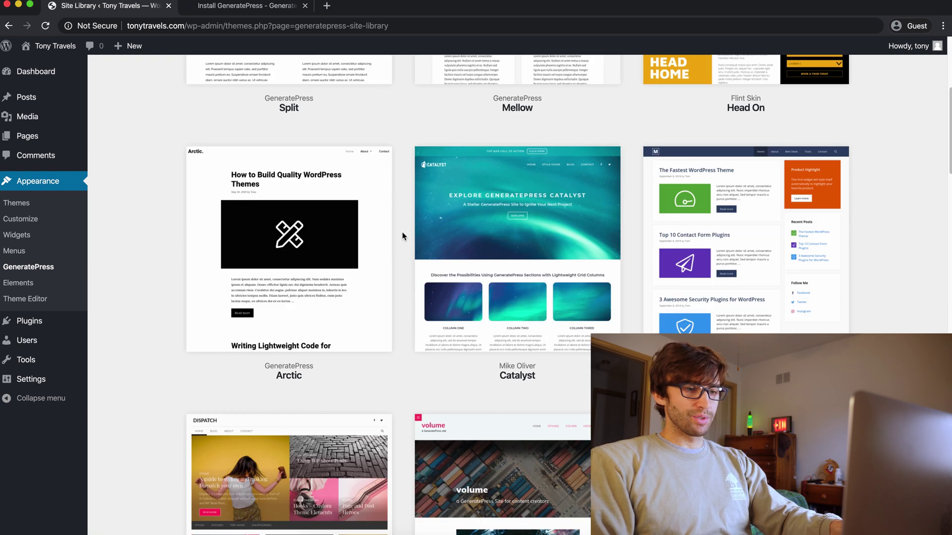
{"action": "scroll", "coordinate": [785, 230], "scroll_direction": "up", "scroll_amount": 1}
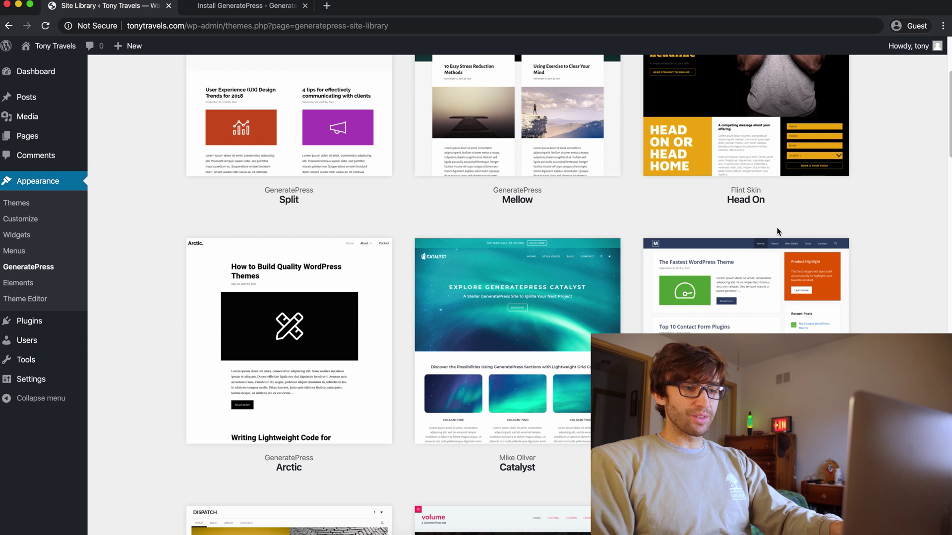
{"action": "scroll", "coordinate": [778, 230], "scroll_direction": "down", "scroll_amount": 5}
{"action": "scroll", "coordinate": [395, 219], "scroll_direction": "down", "scroll_amount": 6}
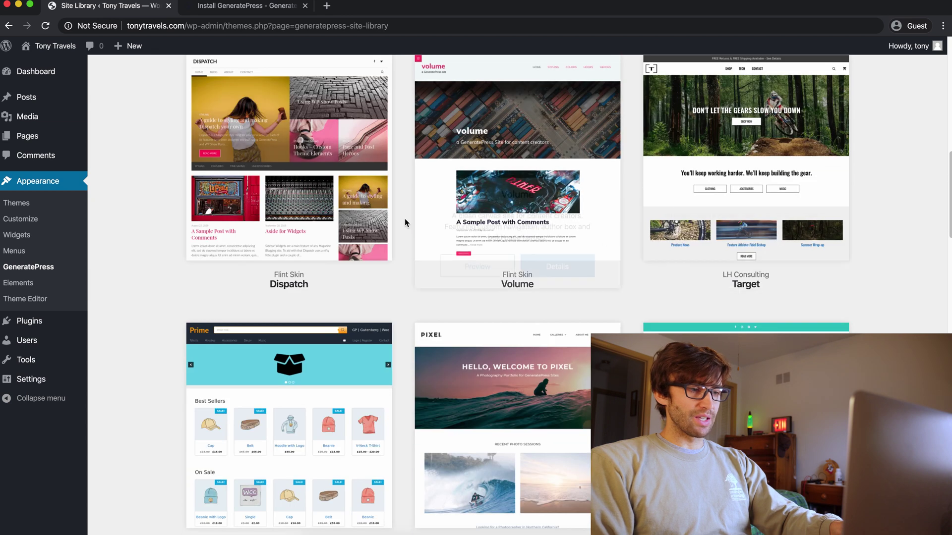
{"action": "scroll", "coordinate": [208, 211], "scroll_direction": "down", "scroll_amount": 5}
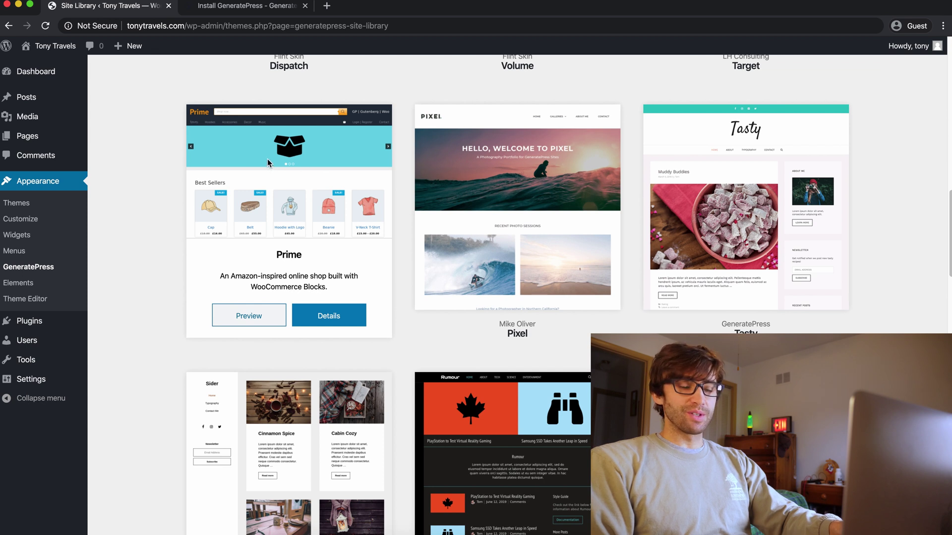
{"action": "scroll", "coordinate": [267, 159], "scroll_direction": "down", "scroll_amount": 2}
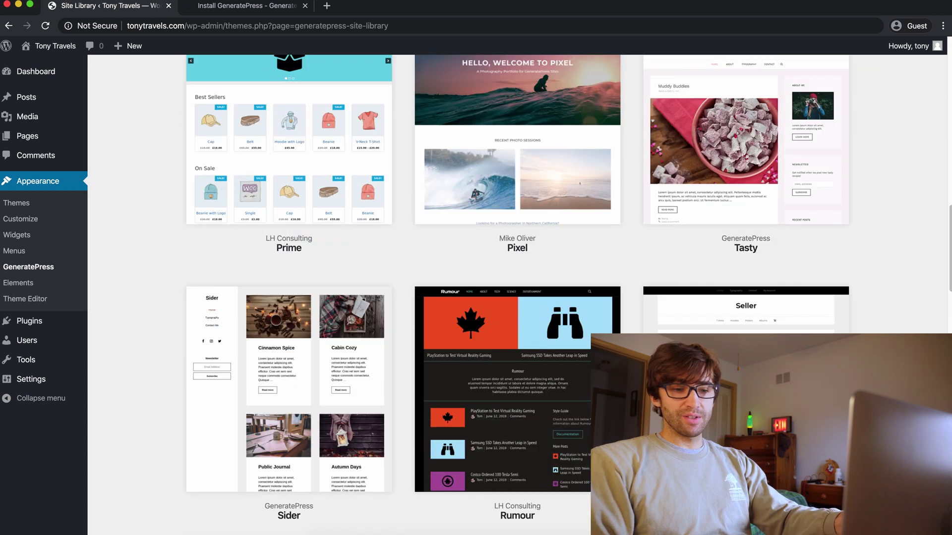
- Preview the Seller demo, filter its shop to Hoodies, then go back to the modules page
{"action": "left_click", "coordinate": [745, 377]}
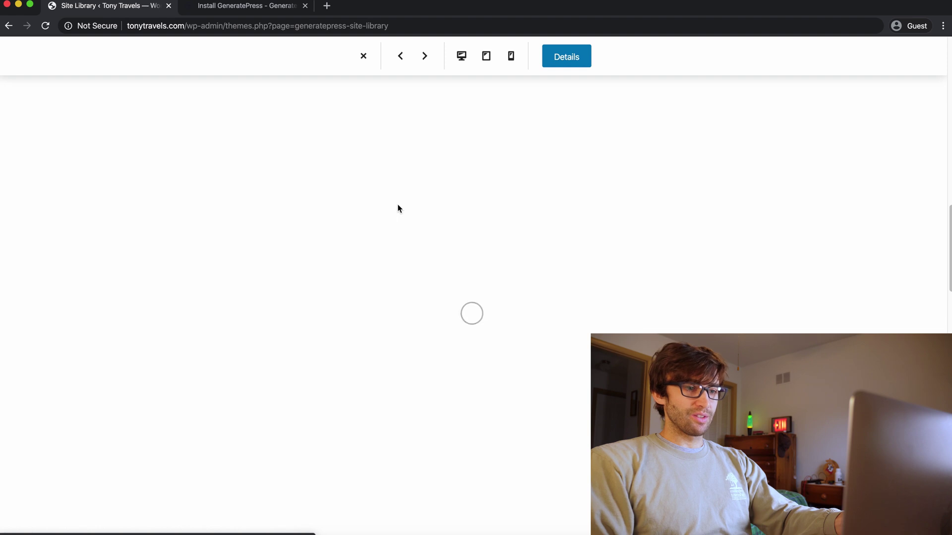
{"action": "scroll", "coordinate": [401, 253], "scroll_direction": "down", "scroll_amount": 1}
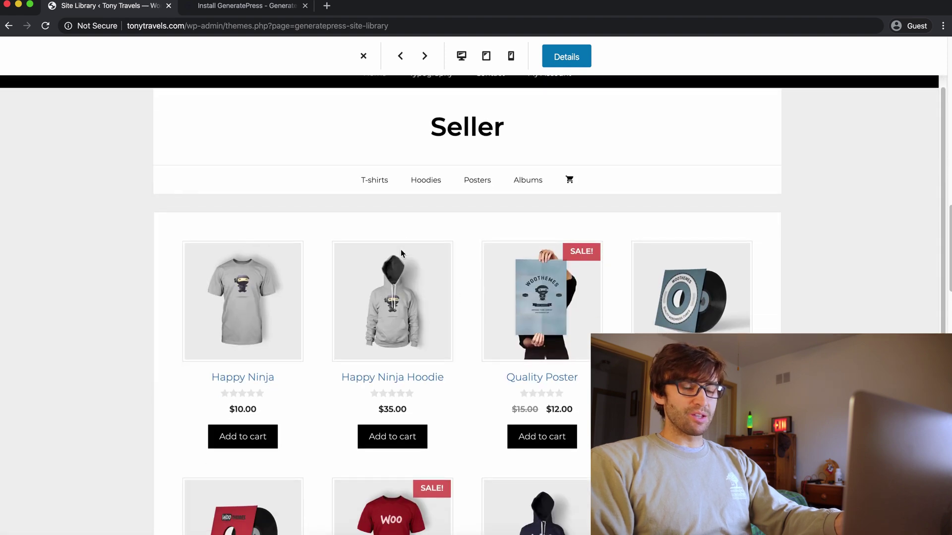
{"action": "scroll", "coordinate": [402, 253], "scroll_direction": "down", "scroll_amount": 4}
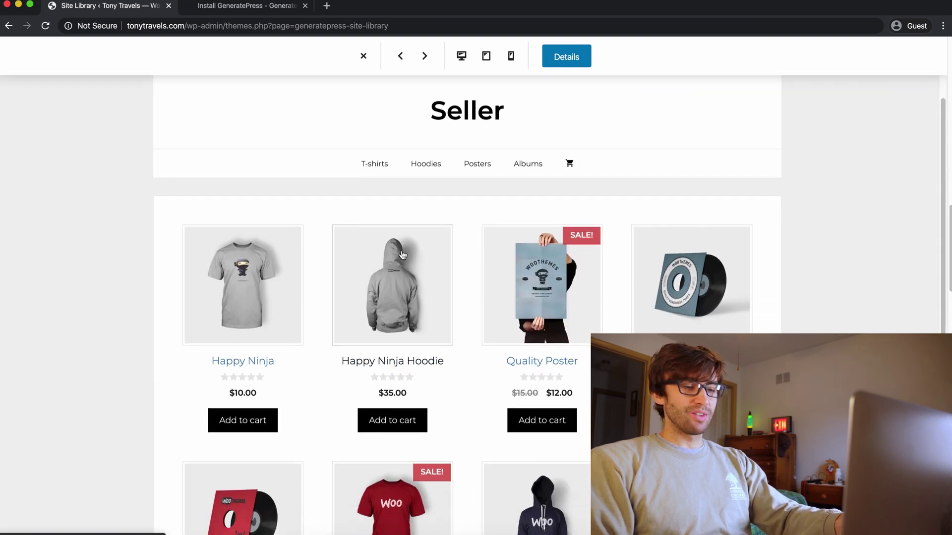
{"action": "scroll", "coordinate": [403, 255], "scroll_direction": "down", "scroll_amount": 1}
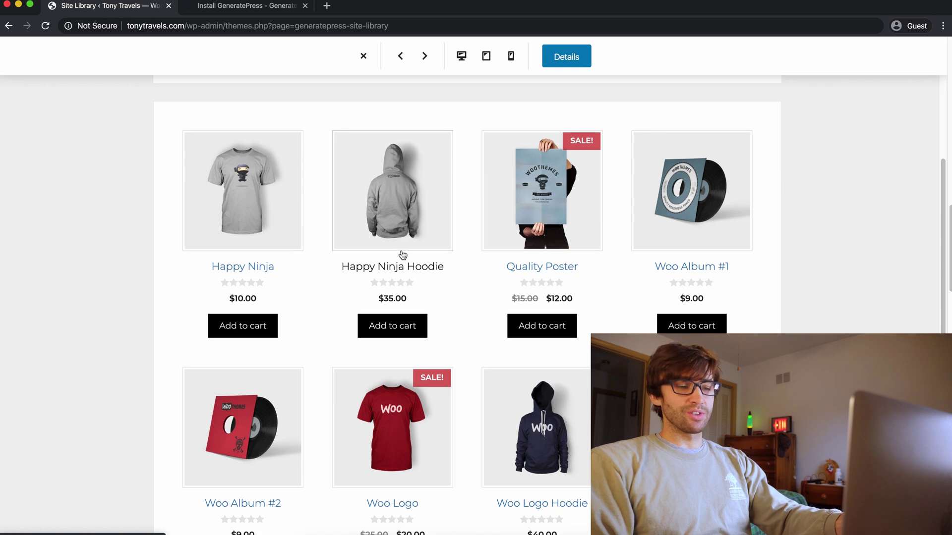
{"action": "scroll", "coordinate": [402, 254], "scroll_direction": "down", "scroll_amount": 5}
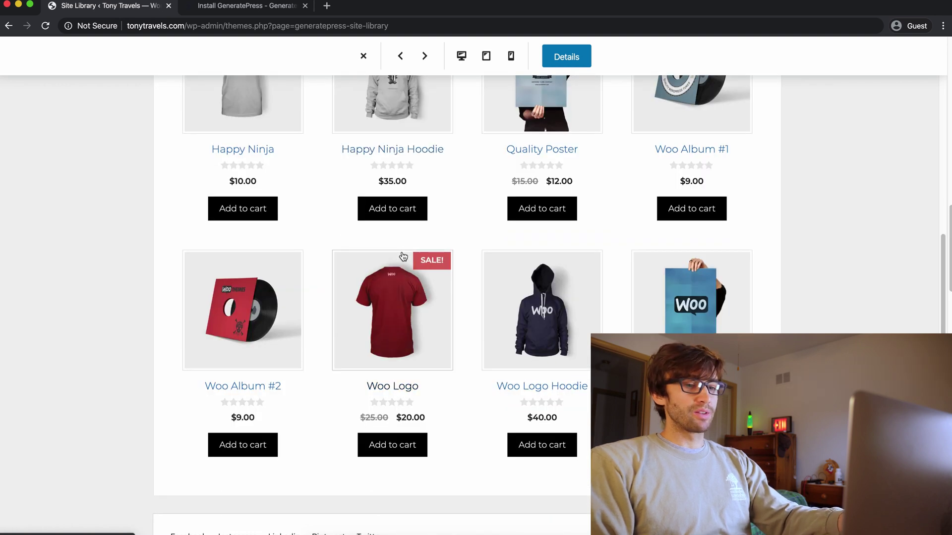
{"action": "scroll", "coordinate": [404, 257], "scroll_direction": "down", "scroll_amount": 1}
{"action": "scroll", "coordinate": [446, 213], "scroll_direction": "up", "scroll_amount": 10}
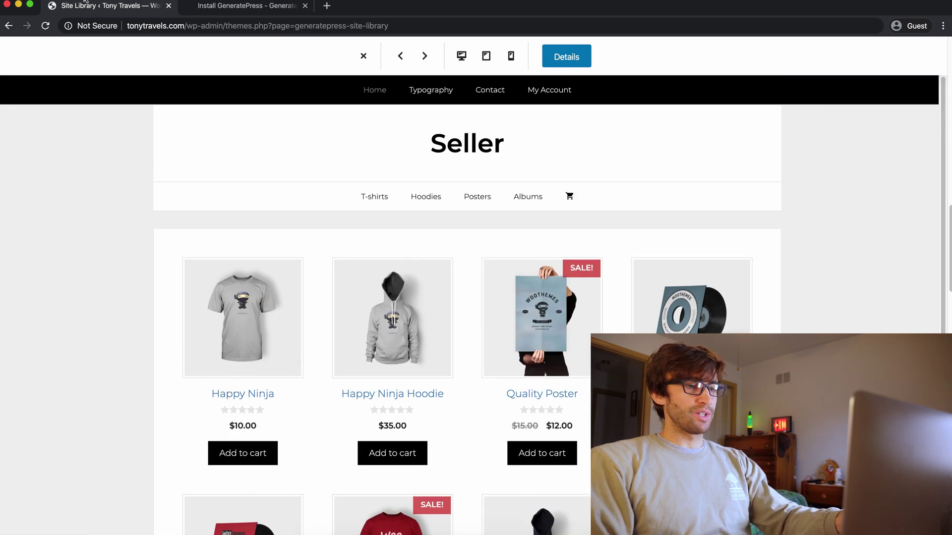
{"action": "left_click", "coordinate": [432, 197]}
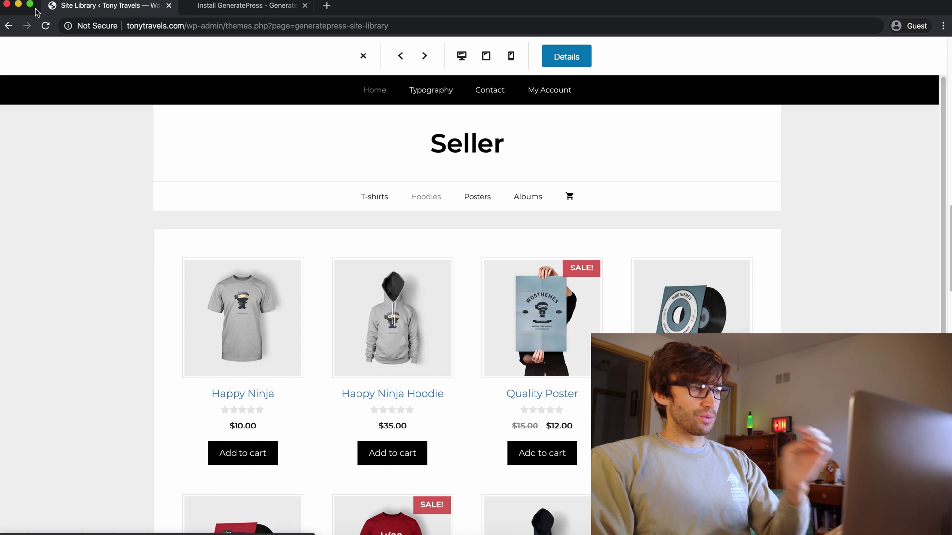
{"action": "left_click", "coordinate": [11, 26]}
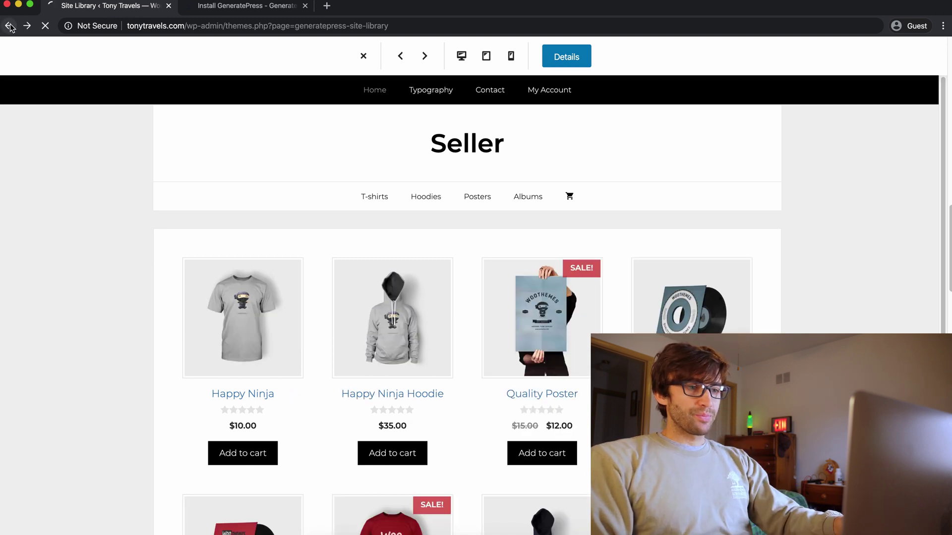
{"action": "left_click", "coordinate": [11, 26]}
- Browse the GeneratePress starter sites, including Catalyst, Split and Broadcast, down to the Wordsmith card
{"action": "left_click", "coordinate": [331, 92]}
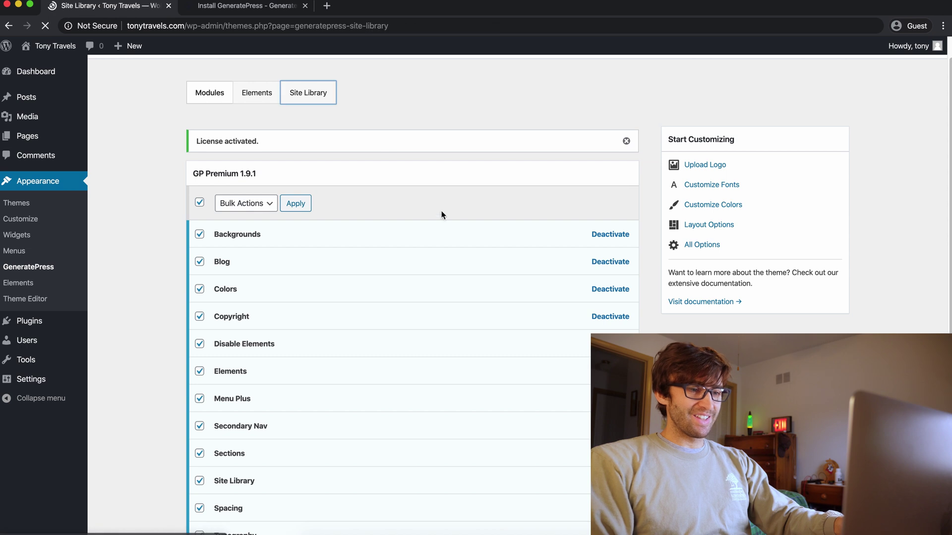
{"action": "scroll", "coordinate": [485, 281], "scroll_direction": "down", "scroll_amount": 9}
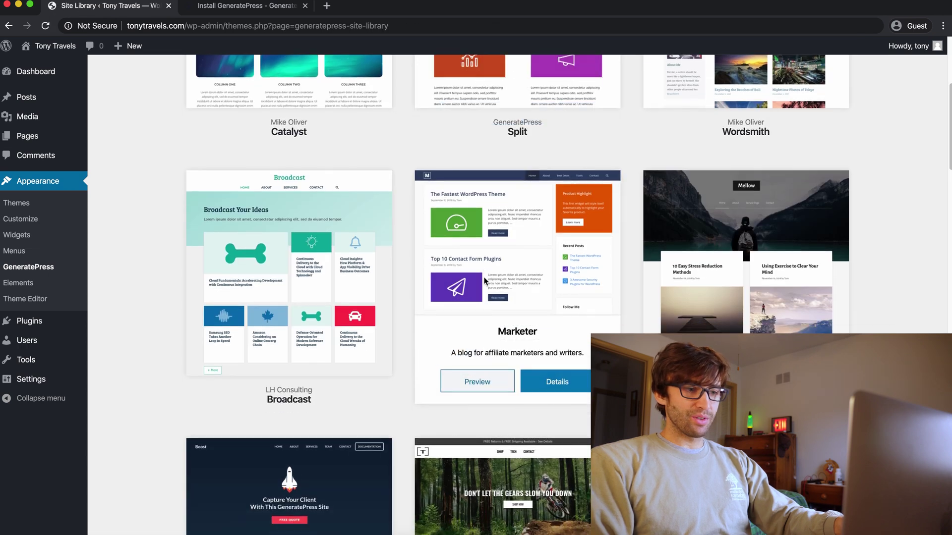
{"action": "scroll", "coordinate": [485, 281], "scroll_direction": "down", "scroll_amount": 2}
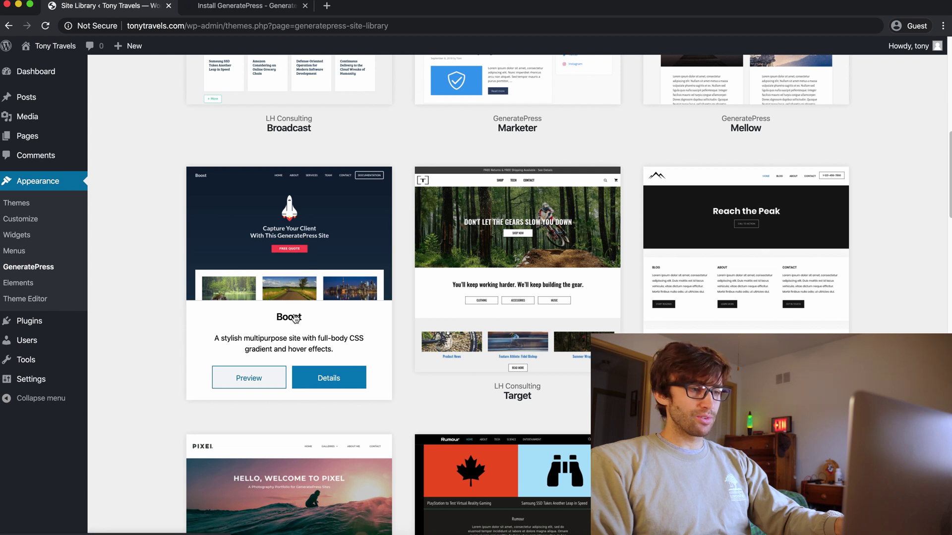
{"action": "scroll", "coordinate": [399, 385], "scroll_direction": "down", "scroll_amount": 2}
{"action": "scroll", "coordinate": [399, 385], "scroll_direction": "down", "scroll_amount": 7}
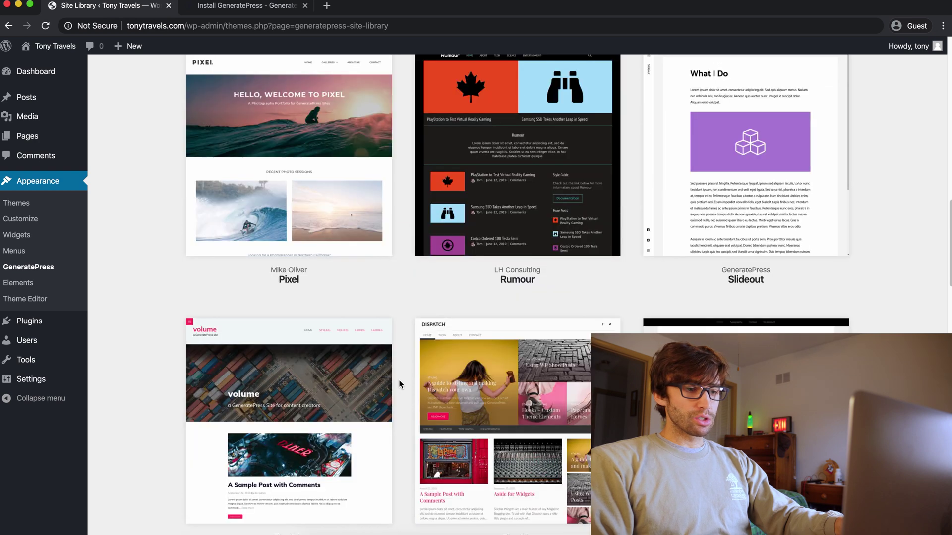
{"action": "scroll", "coordinate": [399, 385], "scroll_direction": "down", "scroll_amount": 14}
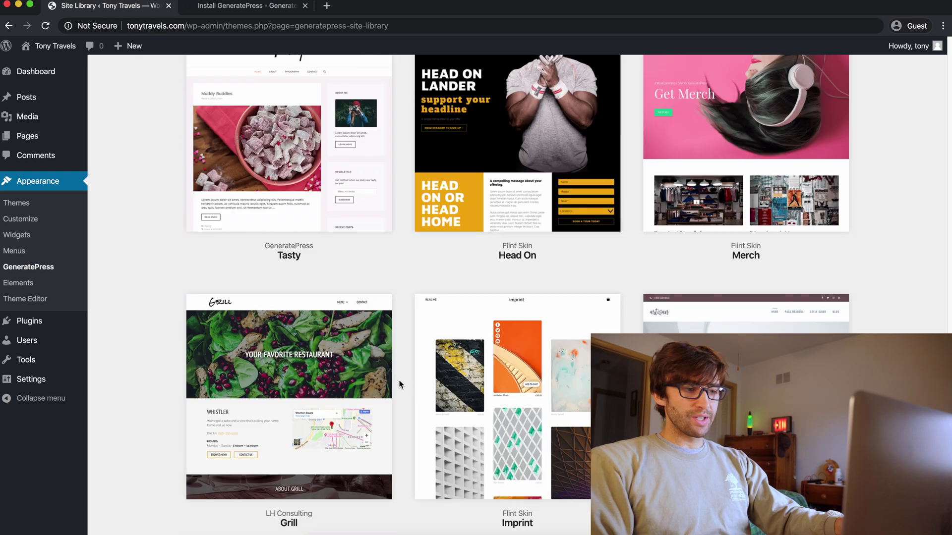
{"action": "scroll", "coordinate": [399, 385], "scroll_direction": "down", "scroll_amount": 11}
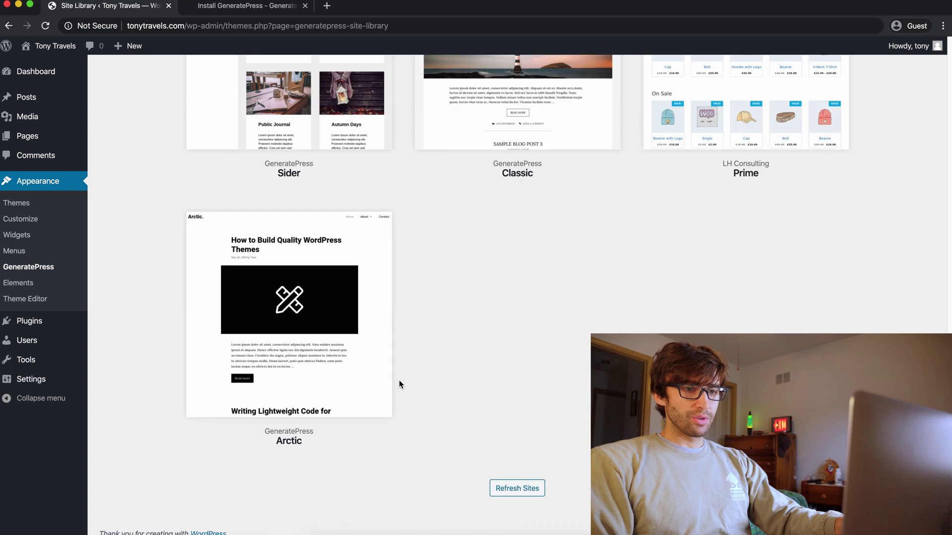
{"action": "scroll", "coordinate": [400, 385], "scroll_direction": "up", "scroll_amount": 18}
{"action": "scroll", "coordinate": [400, 384], "scroll_direction": "up", "scroll_amount": 20}
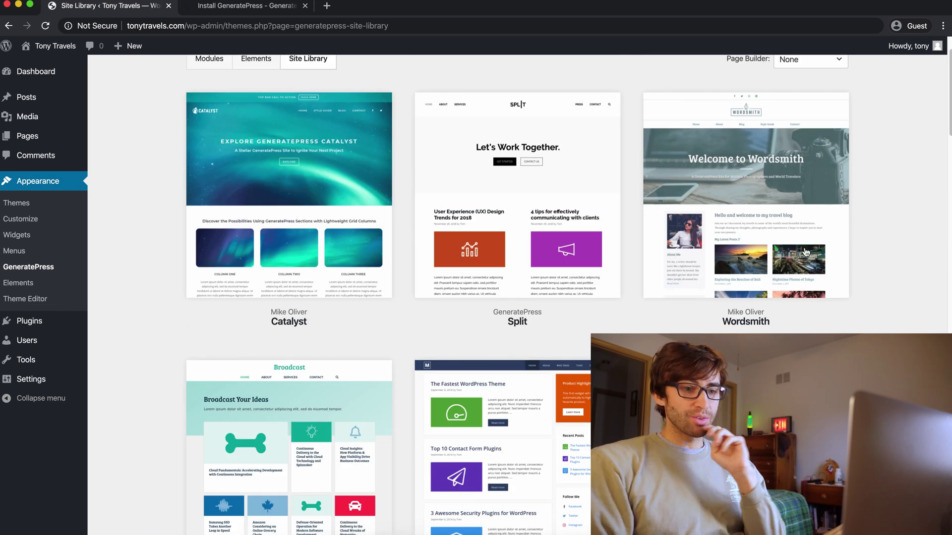
{"action": "mouse_move", "coordinate": [761, 215]}
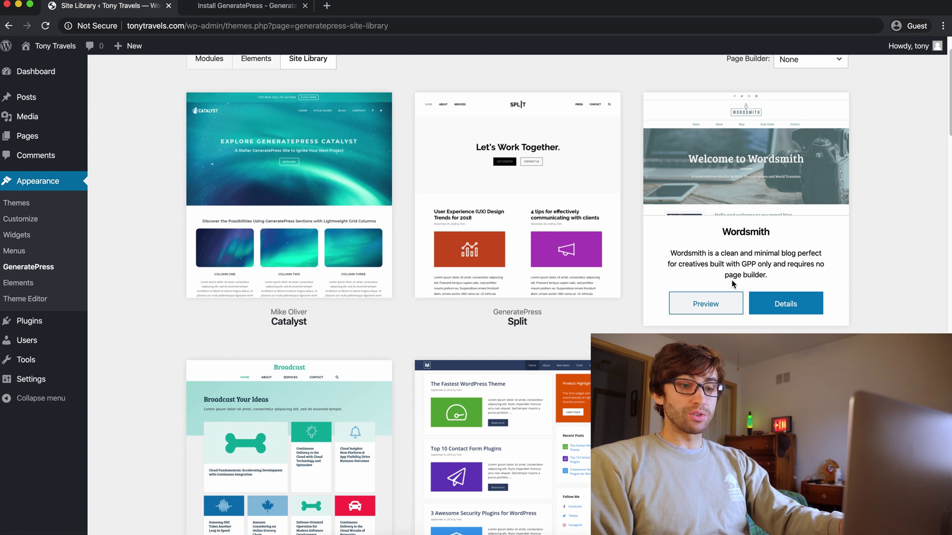
- Preview the Wordsmith starter site and scroll through its home page
{"action": "left_click", "coordinate": [719, 303]}
{"action": "scroll", "coordinate": [615, 277], "scroll_direction": "down", "scroll_amount": 5}
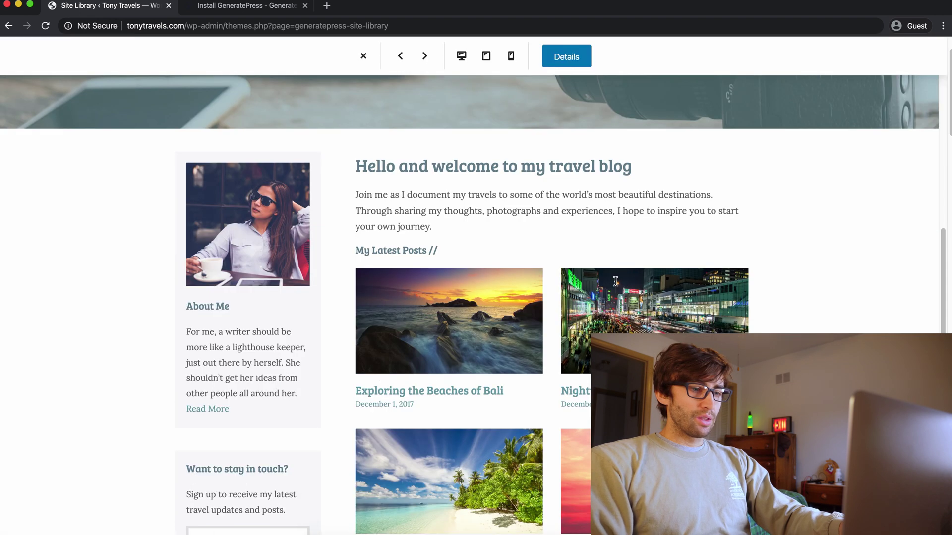
{"action": "scroll", "coordinate": [616, 281], "scroll_direction": "up", "scroll_amount": 5}
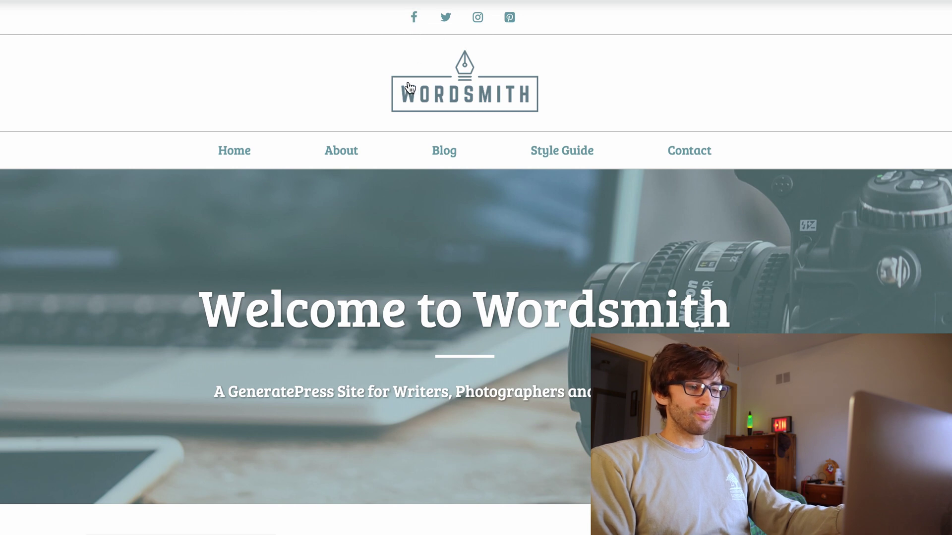
{"action": "scroll", "coordinate": [412, 179], "scroll_direction": "down", "scroll_amount": 5}
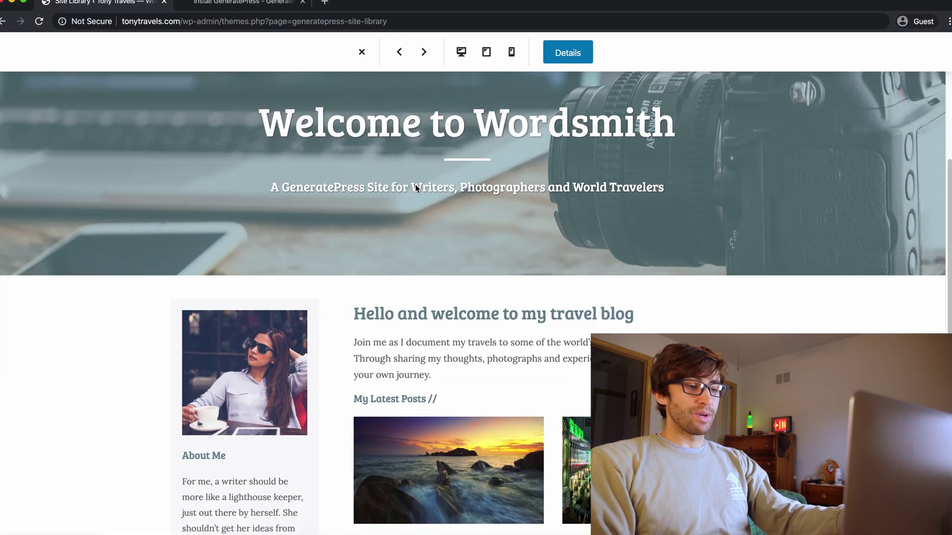
{"action": "scroll", "coordinate": [415, 187], "scroll_direction": "down", "scroll_amount": 5}
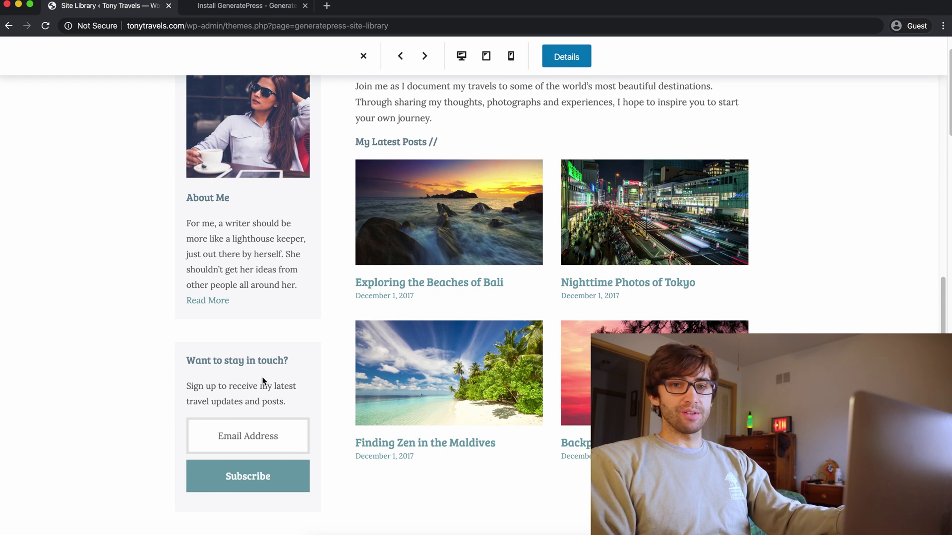
{"action": "scroll", "coordinate": [269, 391], "scroll_direction": "up", "scroll_amount": 7}
{"action": "scroll", "coordinate": [267, 396], "scroll_direction": "down", "scroll_amount": 4}
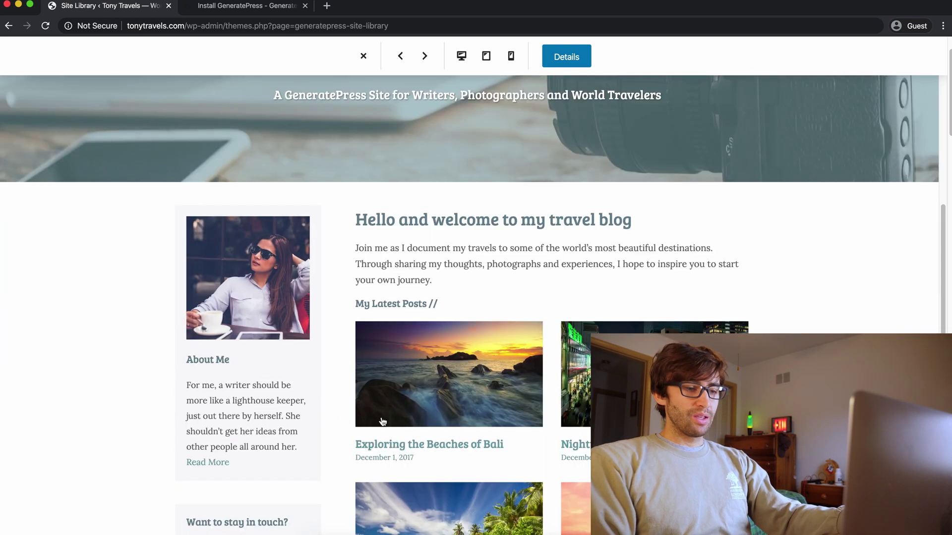
{"action": "scroll", "coordinate": [477, 336], "scroll_direction": "down", "scroll_amount": 2}
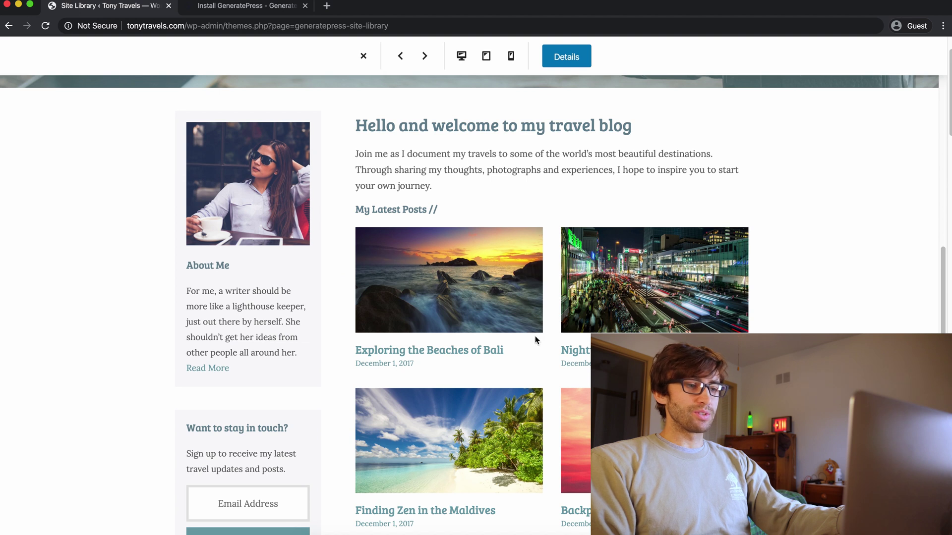
{"action": "scroll", "coordinate": [667, 241], "scroll_direction": "up", "scroll_amount": 8}
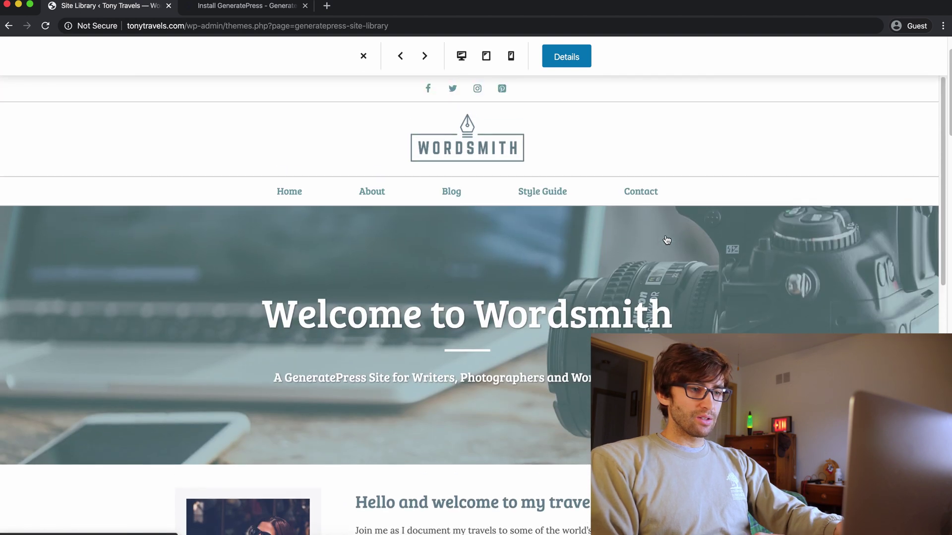
- Browse the Wordsmith demo's About and Blog pages
{"action": "left_click", "coordinate": [361, 192]}
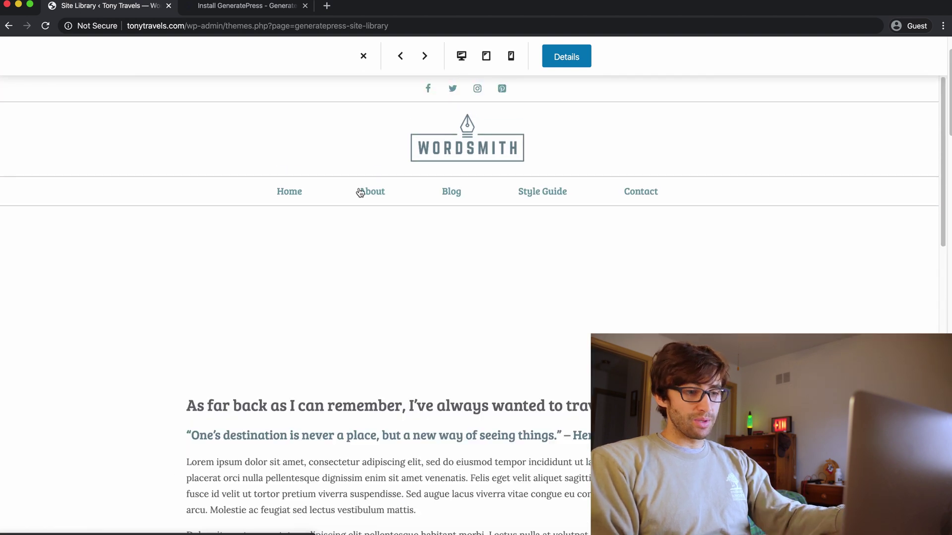
{"action": "scroll", "coordinate": [408, 338], "scroll_direction": "down", "scroll_amount": 2}
{"action": "scroll", "coordinate": [407, 338], "scroll_direction": "up", "scroll_amount": 1}
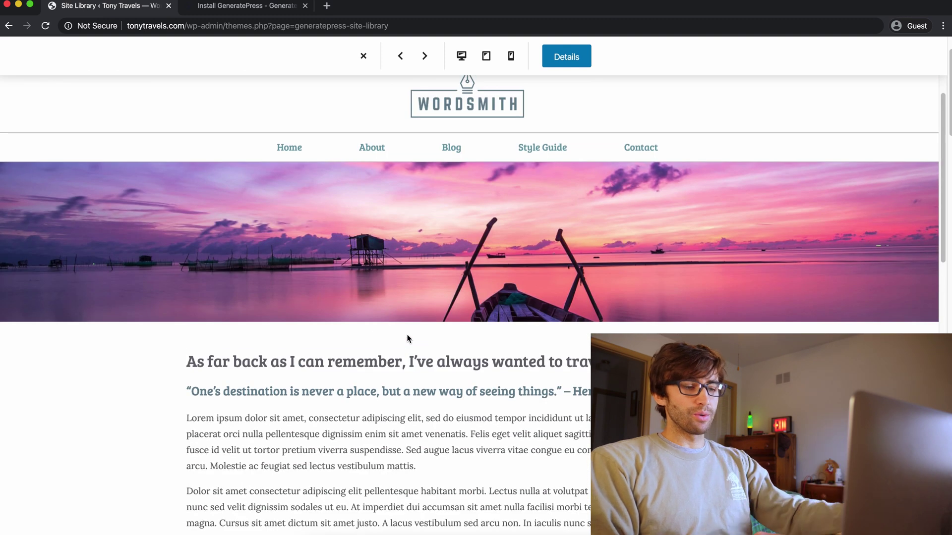
{"action": "scroll", "coordinate": [407, 339], "scroll_direction": "down", "scroll_amount": 8}
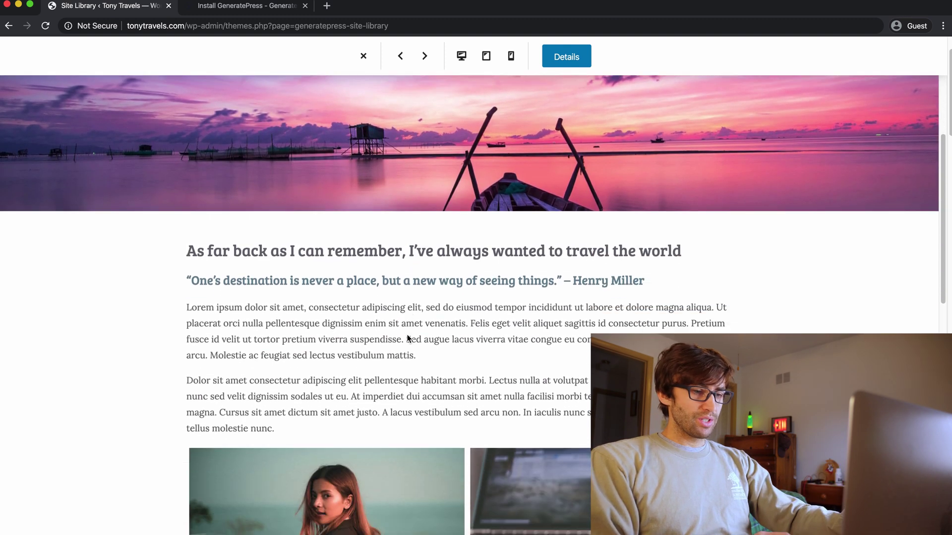
{"action": "scroll", "coordinate": [408, 339], "scroll_direction": "down", "scroll_amount": 8}
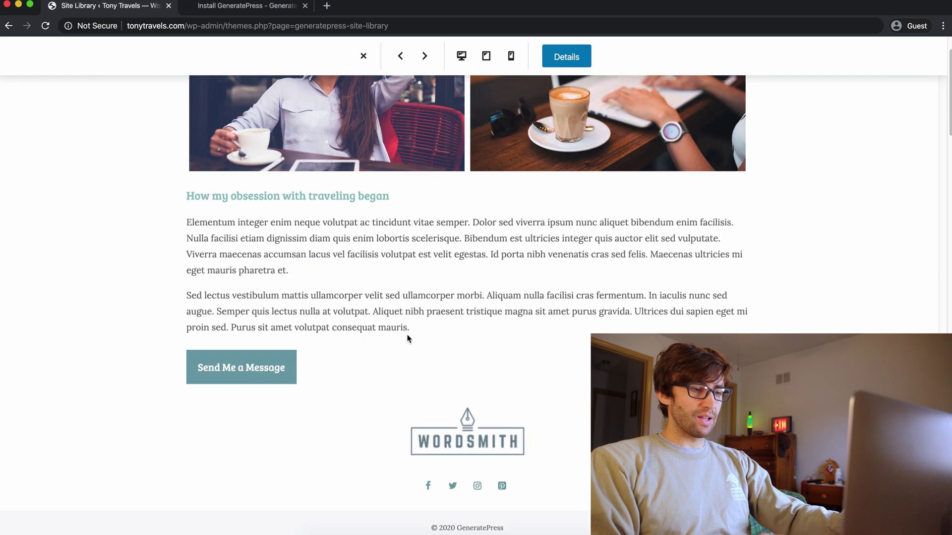
{"action": "scroll", "coordinate": [317, 377], "scroll_direction": "up", "scroll_amount": 1}
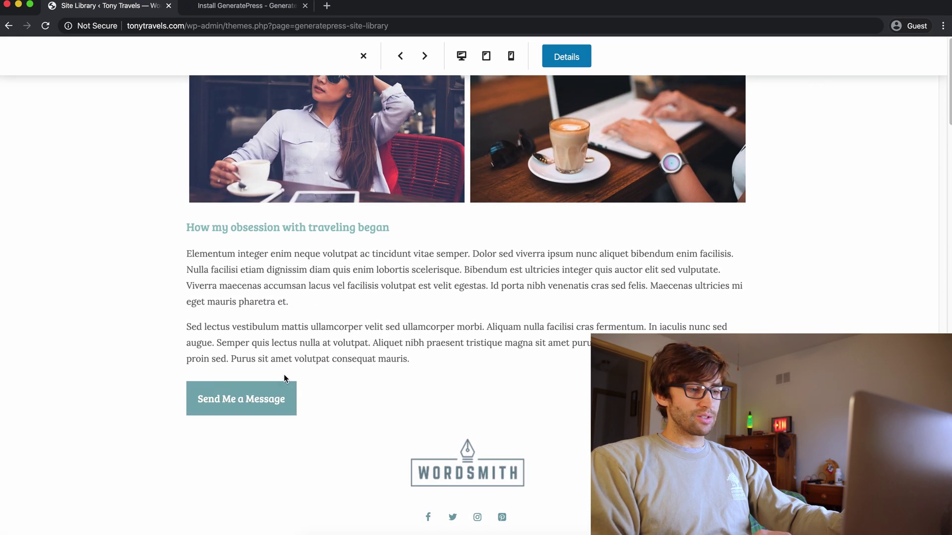
{"action": "scroll", "coordinate": [284, 374], "scroll_direction": "up", "scroll_amount": 15}
{"action": "left_click", "coordinate": [438, 195]}
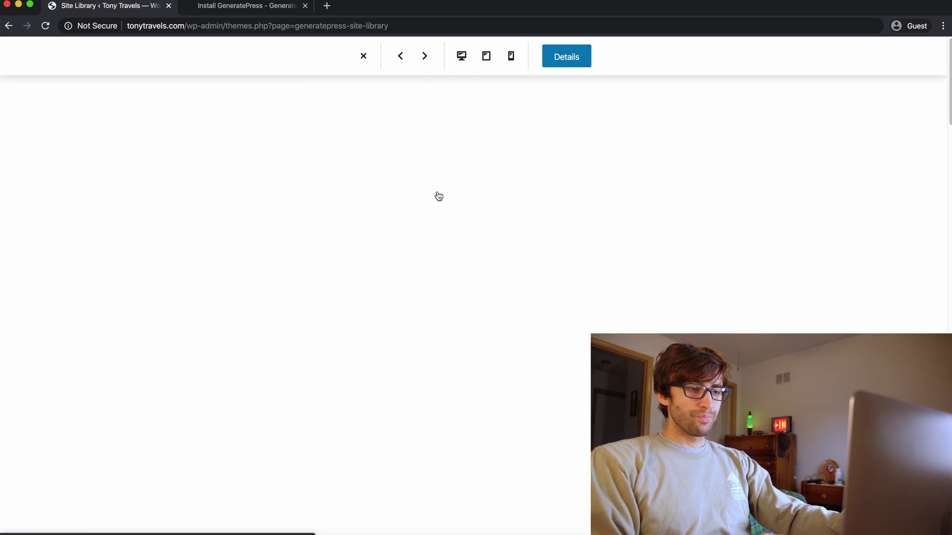
{"action": "scroll", "coordinate": [437, 290], "scroll_direction": "down", "scroll_amount": 8}
{"action": "scroll", "coordinate": [437, 290], "scroll_direction": "down", "scroll_amount": 20}
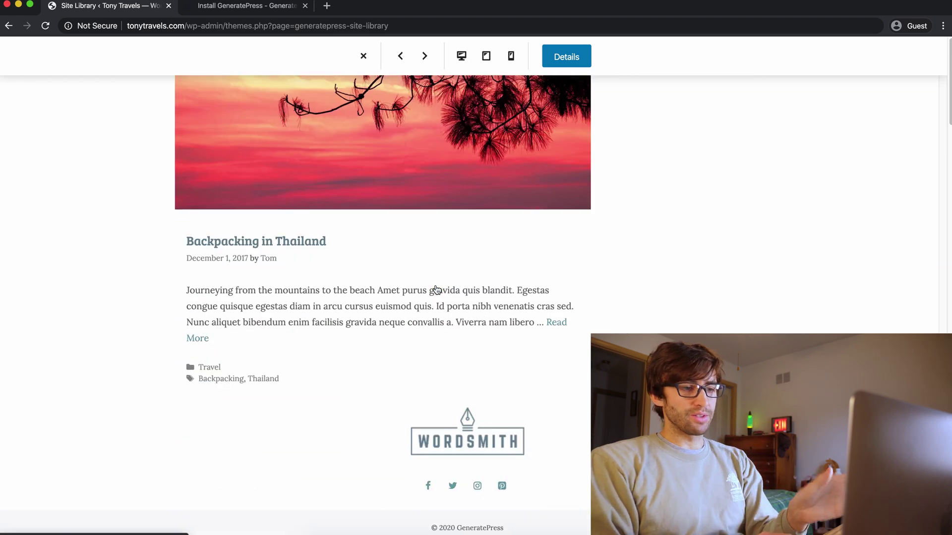
{"action": "scroll", "coordinate": [436, 290], "scroll_direction": "up", "scroll_amount": 20}
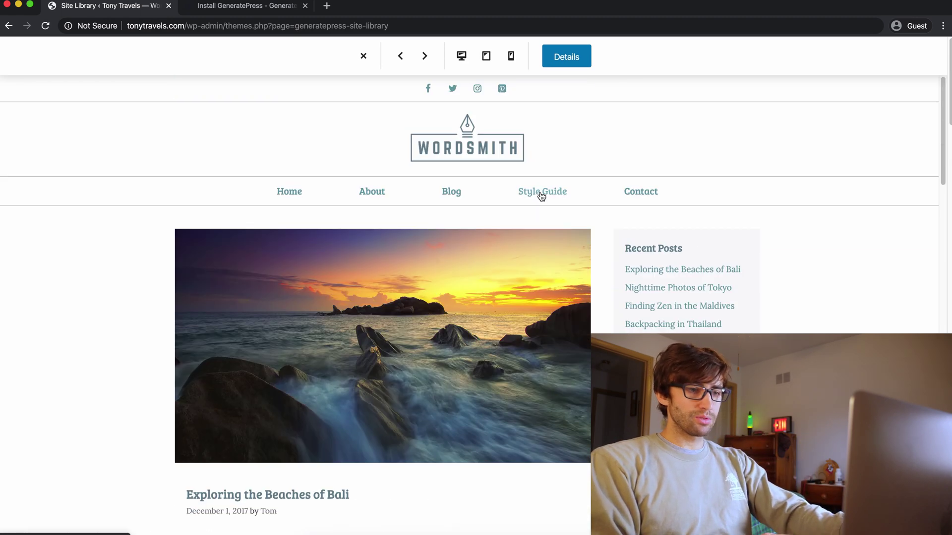
- Browse the Wordsmith demo's Style Guide and Contact pages
{"action": "left_click", "coordinate": [541, 196]}
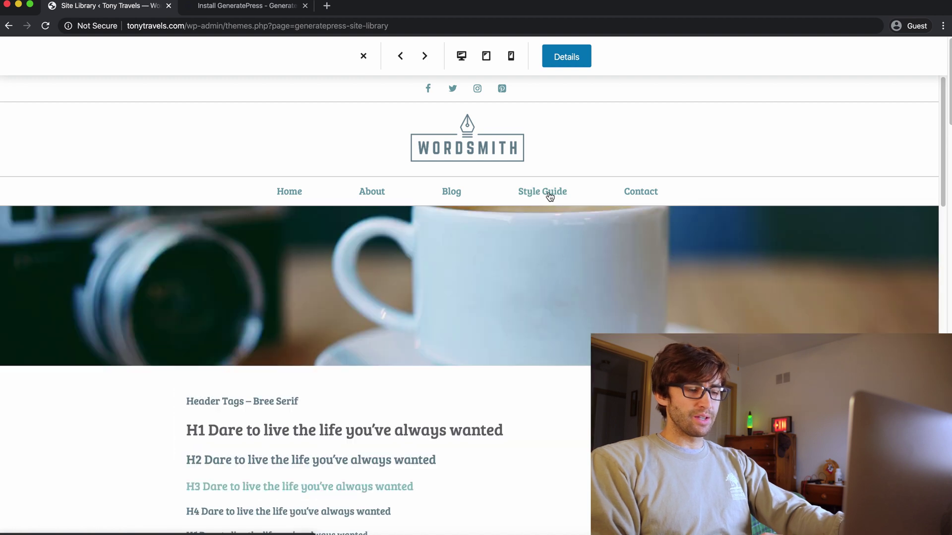
{"action": "scroll", "coordinate": [550, 260], "scroll_direction": "down", "scroll_amount": 5}
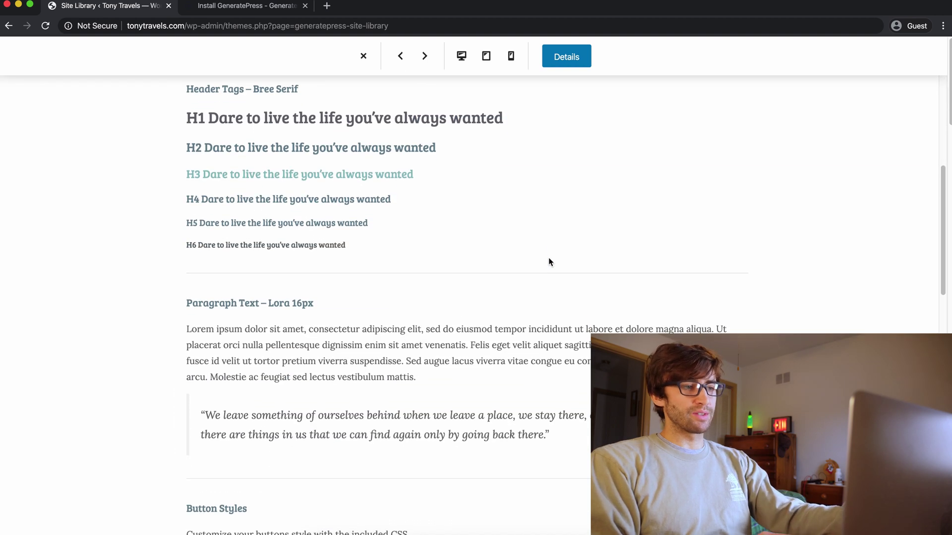
{"action": "scroll", "coordinate": [549, 261], "scroll_direction": "up", "scroll_amount": 1}
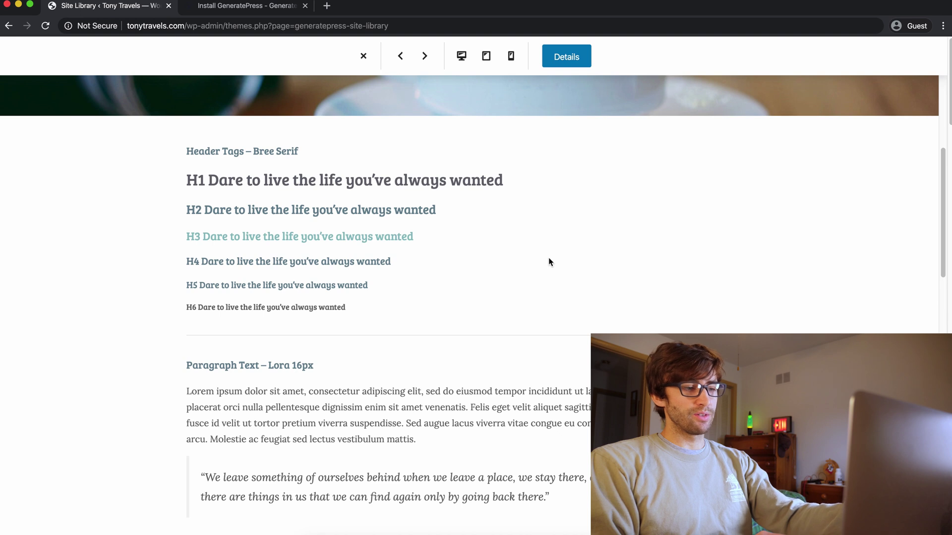
{"action": "scroll", "coordinate": [548, 261], "scroll_direction": "down", "scroll_amount": 10}
{"action": "scroll", "coordinate": [548, 262], "scroll_direction": "up", "scroll_amount": 5}
{"action": "scroll", "coordinate": [549, 257], "scroll_direction": "up", "scroll_amount": 10}
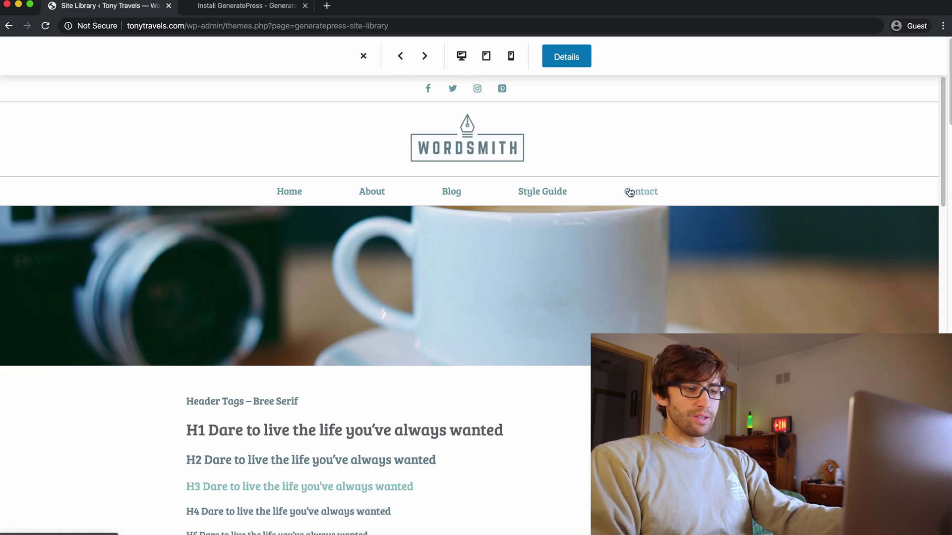
{"action": "left_click", "coordinate": [628, 192]}
{"action": "scroll", "coordinate": [620, 266], "scroll_direction": "down", "scroll_amount": 2}
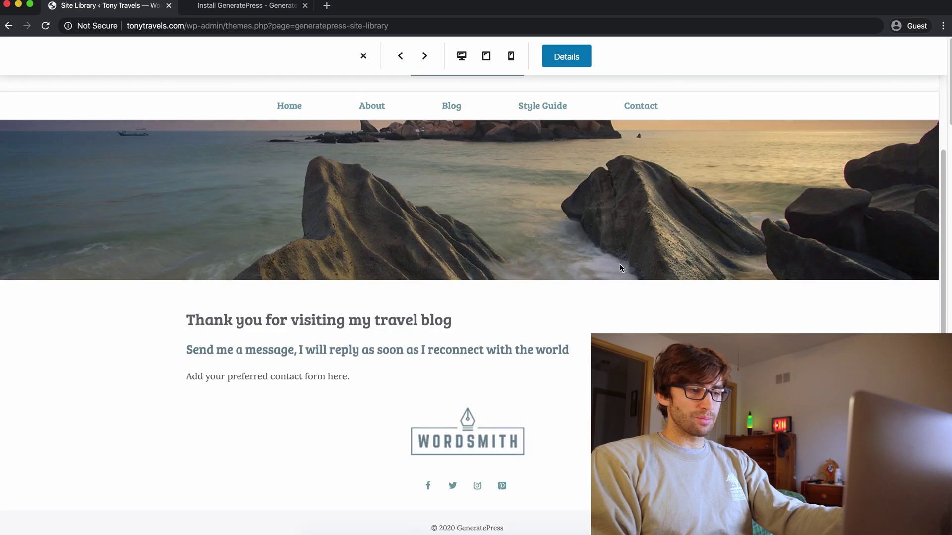
{"action": "scroll", "coordinate": [620, 266], "scroll_direction": "up", "scroll_amount": 2}
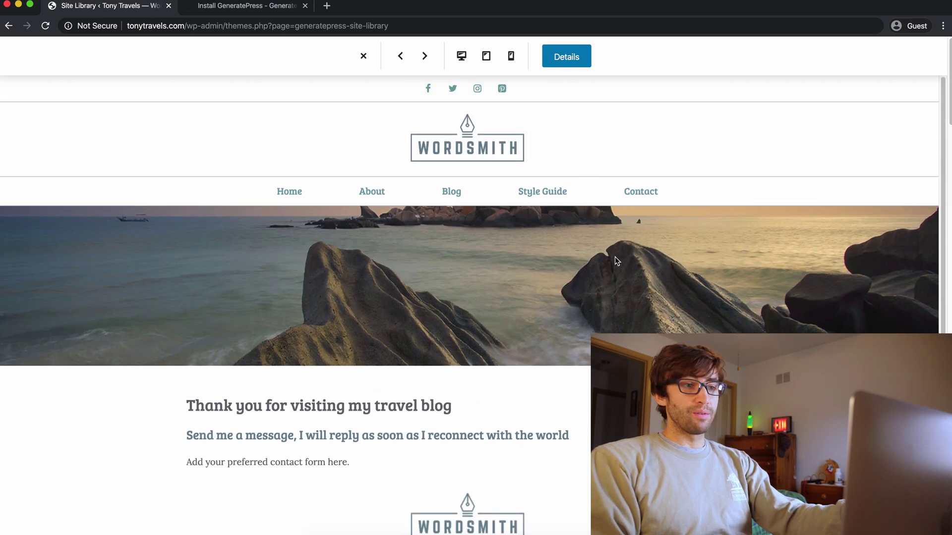
- Import Wordsmith's theme options, then its demo content and plugins after acknowledging the warning
{"action": "left_click", "coordinate": [561, 62]}
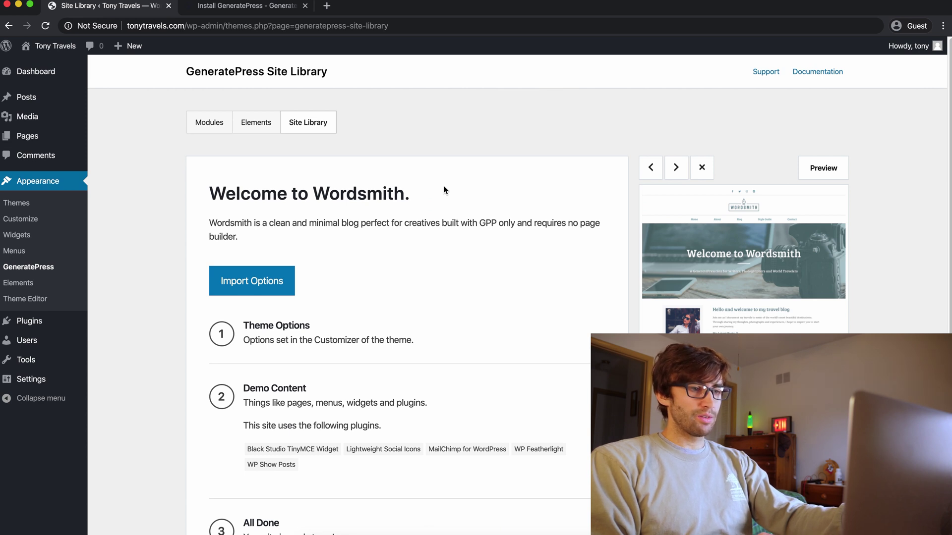
{"action": "left_click", "coordinate": [279, 285]}
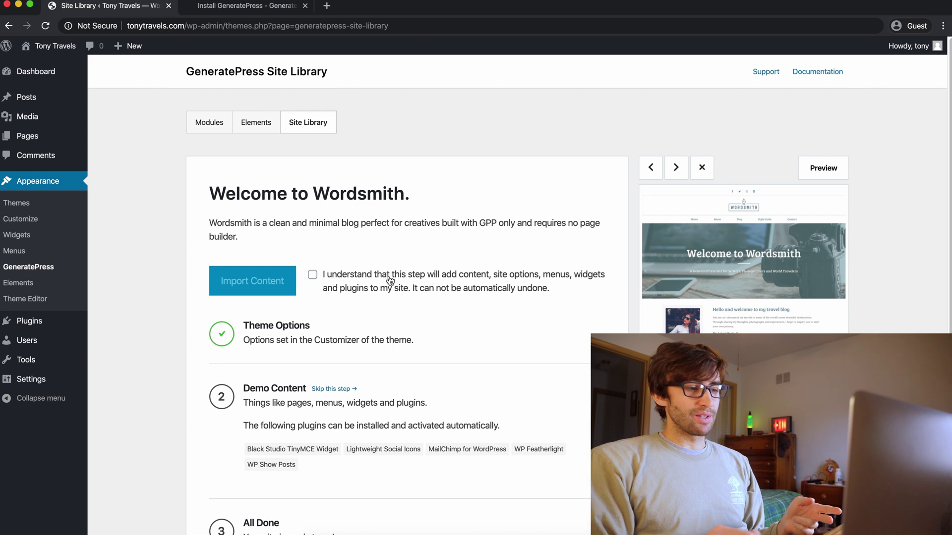
{"action": "left_click", "coordinate": [342, 275]}
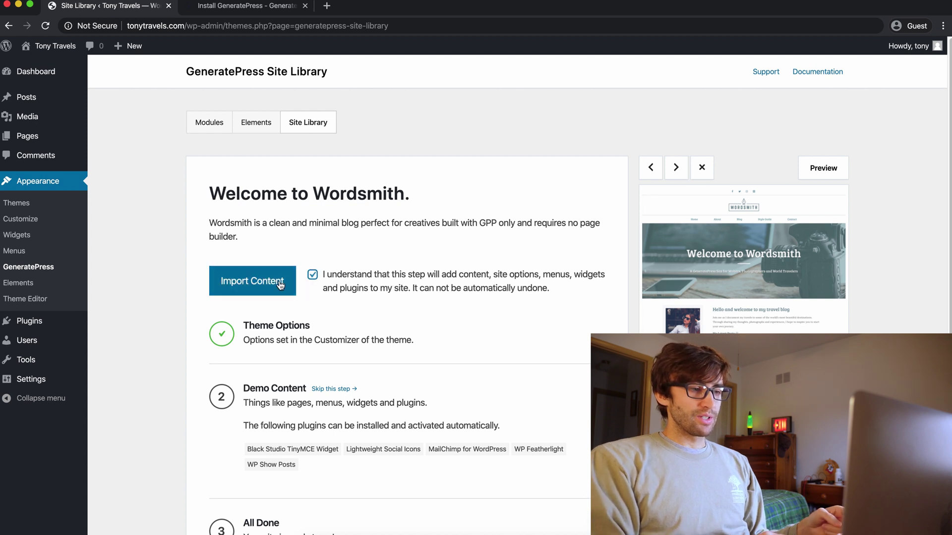
{"action": "left_click", "coordinate": [281, 285]}
{"action": "scroll", "coordinate": [305, 298], "scroll_direction": "down", "scroll_amount": 3}
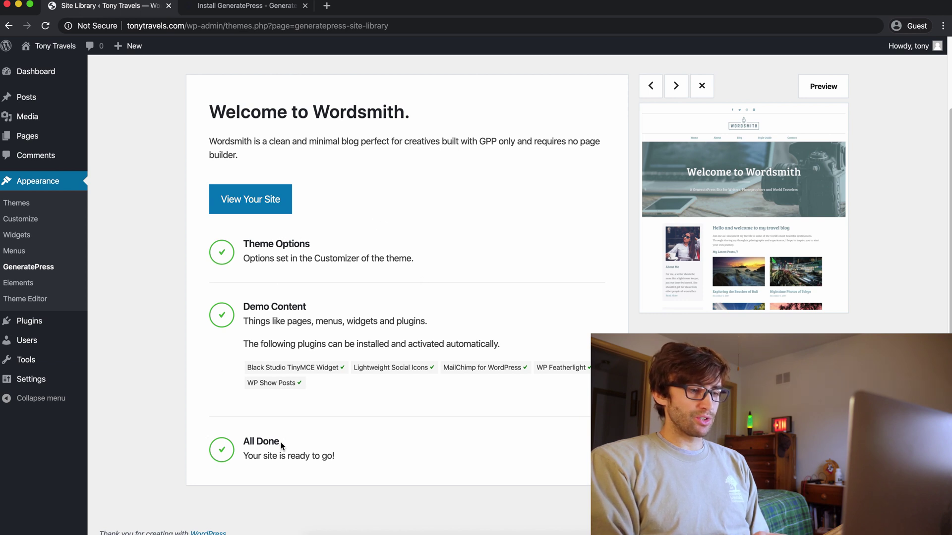
{"action": "scroll", "coordinate": [236, 301], "scroll_direction": "up", "scroll_amount": 3}
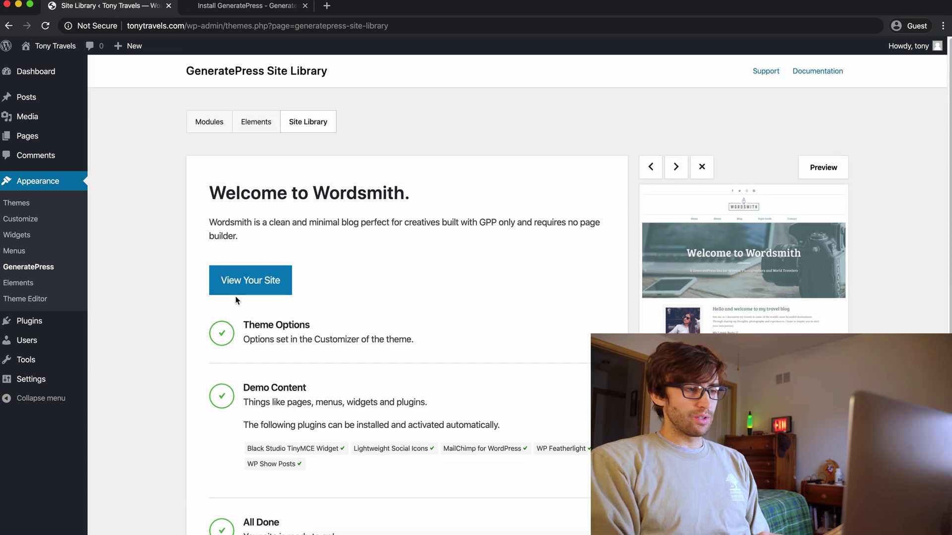
- View the newly imported Wordsmith home page, then go back to the Site Library
{"action": "left_click", "coordinate": [246, 282]}
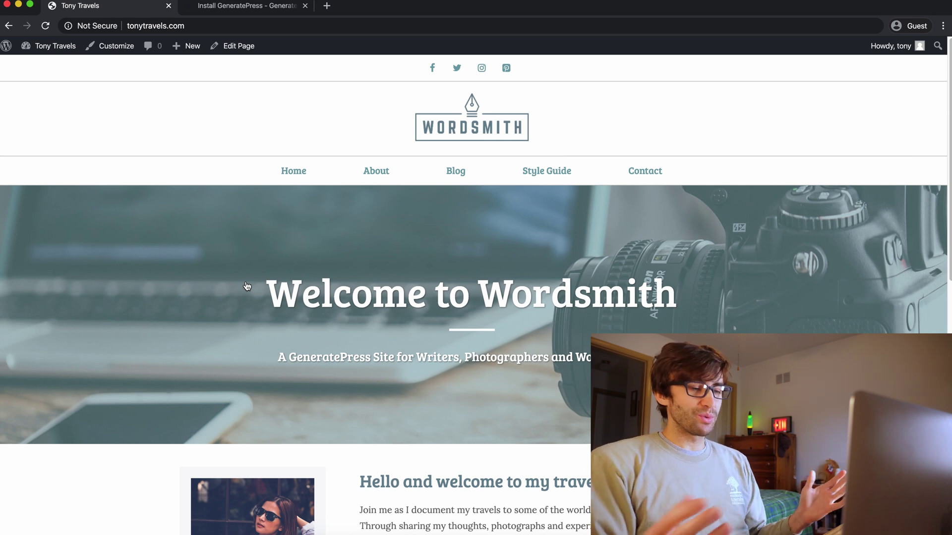
{"action": "scroll", "coordinate": [297, 402], "scroll_direction": "down", "scroll_amount": 8}
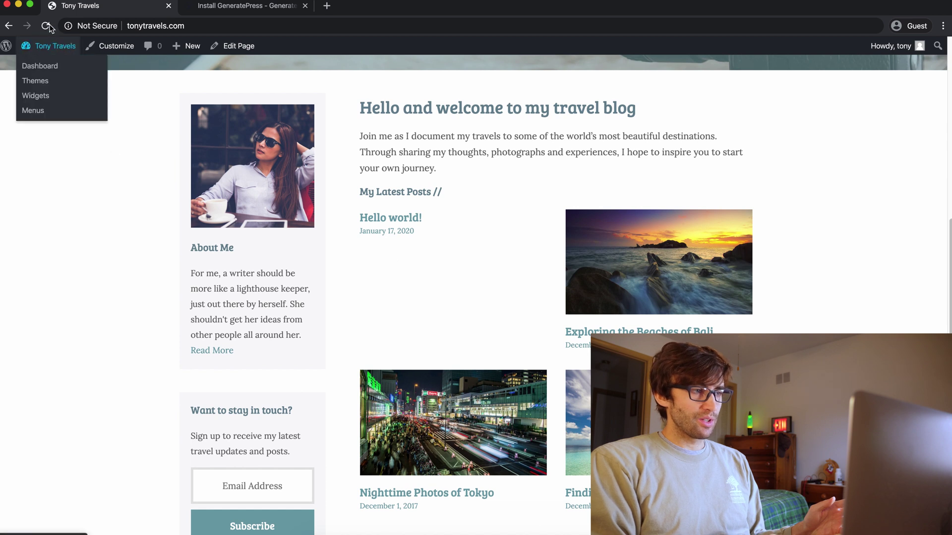
{"action": "scroll", "coordinate": [395, 313], "scroll_direction": "down", "scroll_amount": 4}
{"action": "scroll", "coordinate": [394, 313], "scroll_direction": "up", "scroll_amount": 12}
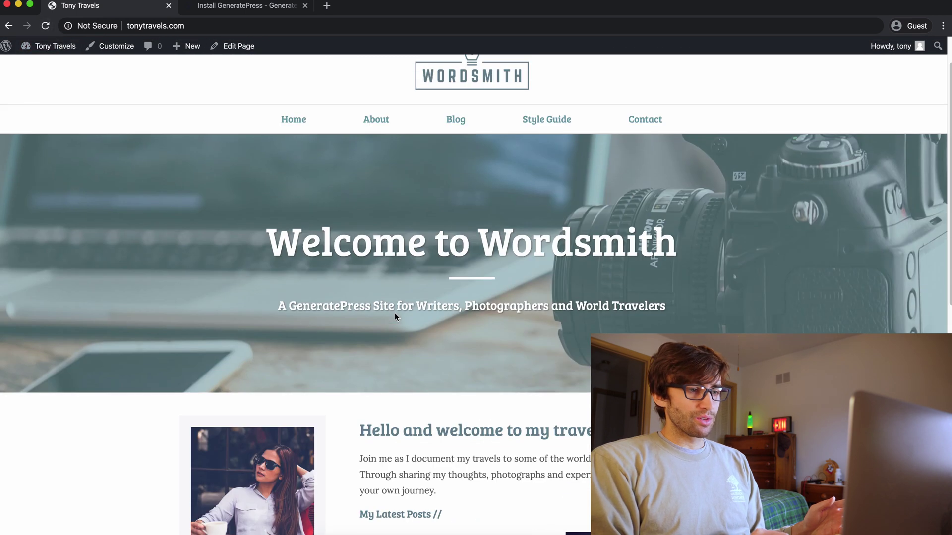
{"action": "scroll", "coordinate": [386, 307], "scroll_direction": "up", "scroll_amount": 1}
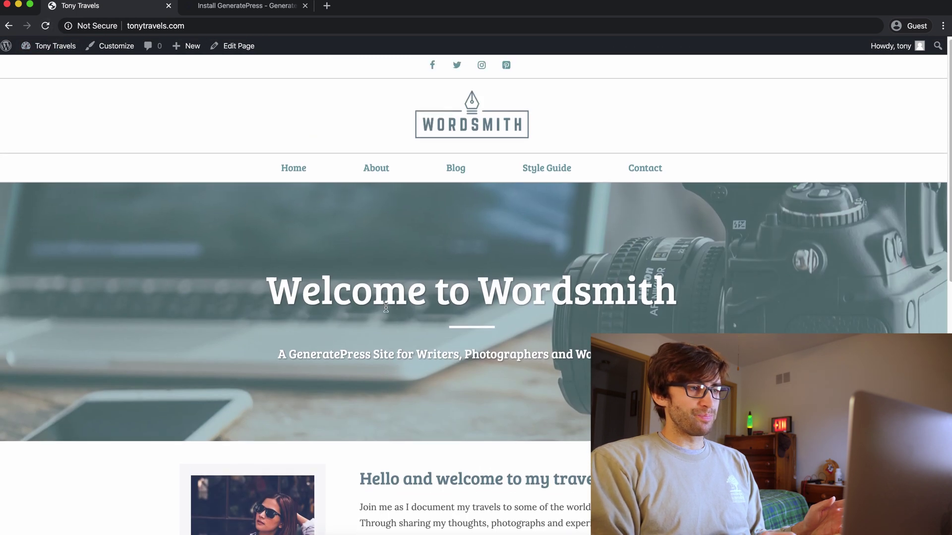
{"action": "left_click", "coordinate": [10, 27]}
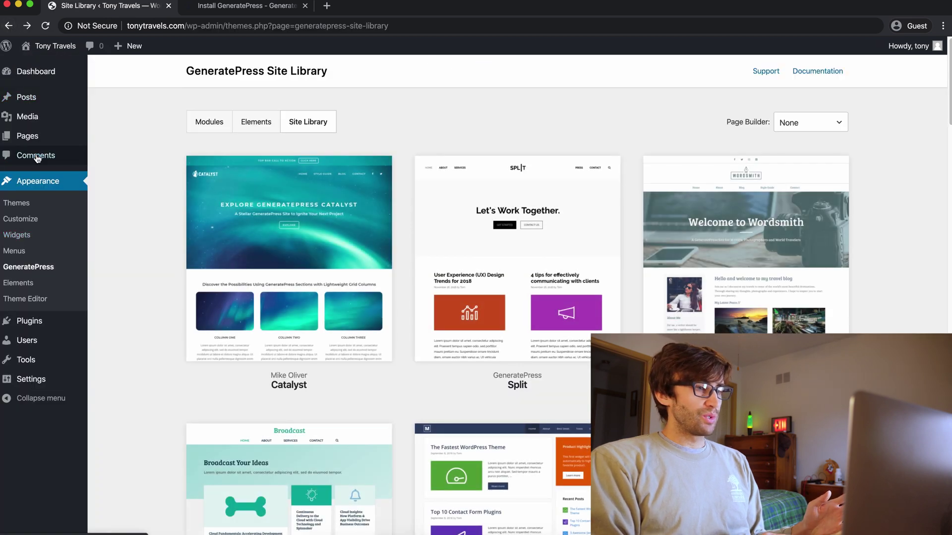
- Open the 'Exploring the Beaches of Bali' post in the block editor
{"action": "left_click", "coordinate": [33, 102]}
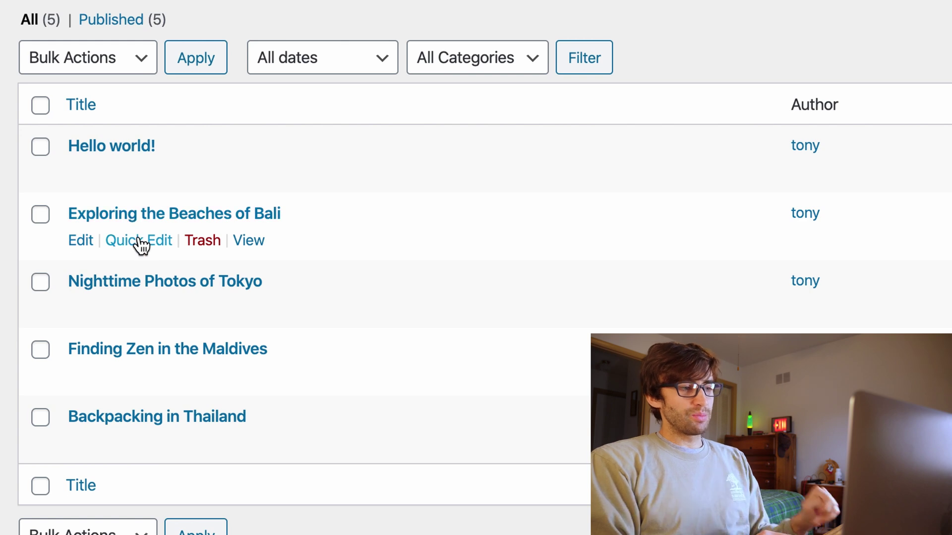
{"action": "left_click", "coordinate": [85, 246]}
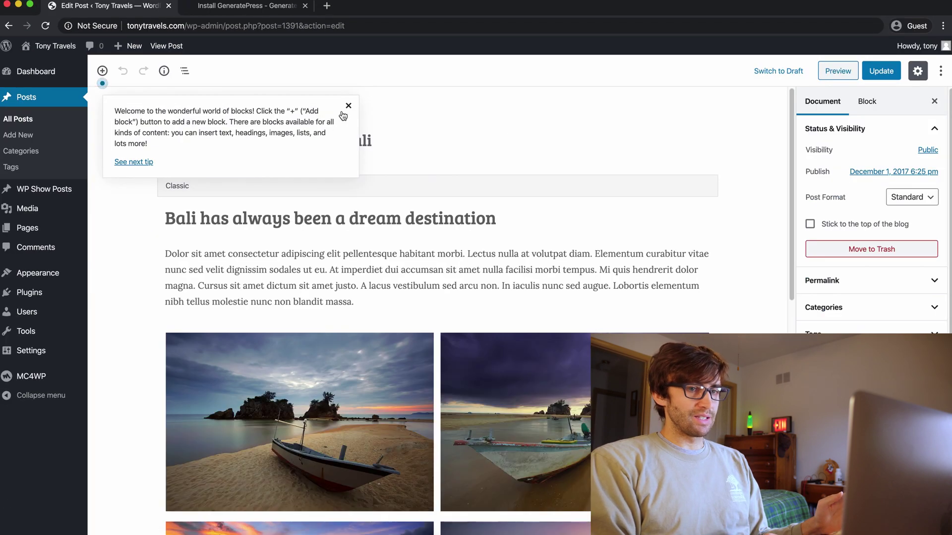
{"action": "left_click", "coordinate": [349, 106]}
{"action": "scroll", "coordinate": [358, 325], "scroll_direction": "down", "scroll_amount": 1}
{"action": "scroll", "coordinate": [358, 324], "scroll_direction": "down", "scroll_amount": 10}
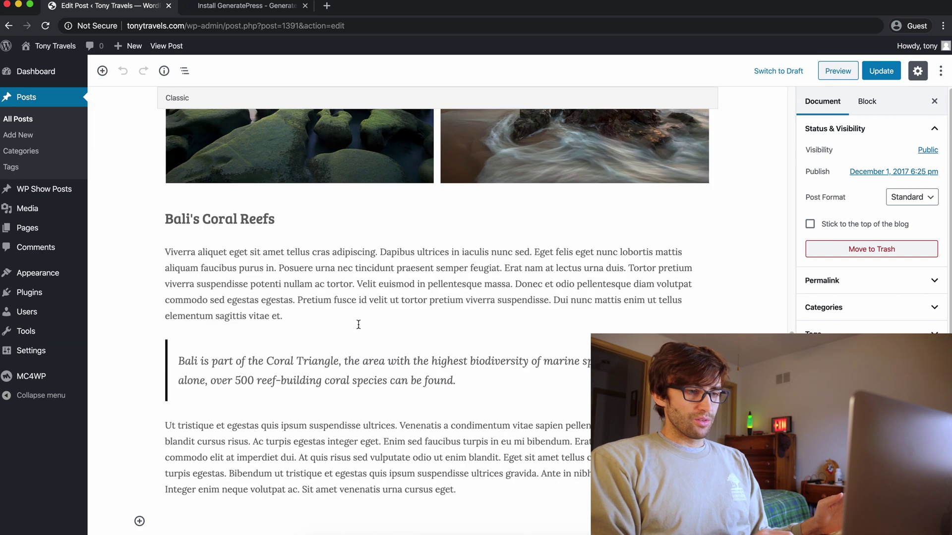
{"action": "scroll", "coordinate": [359, 325], "scroll_direction": "up", "scroll_amount": 12}
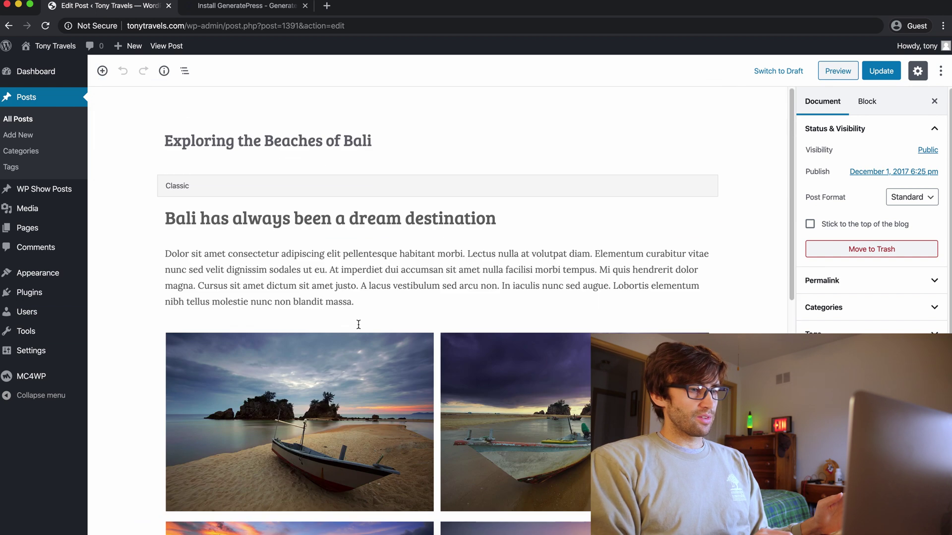
- Check the post Categories, then the Pages list with the imported Wordsmith pages
{"action": "left_click", "coordinate": [31, 151]}
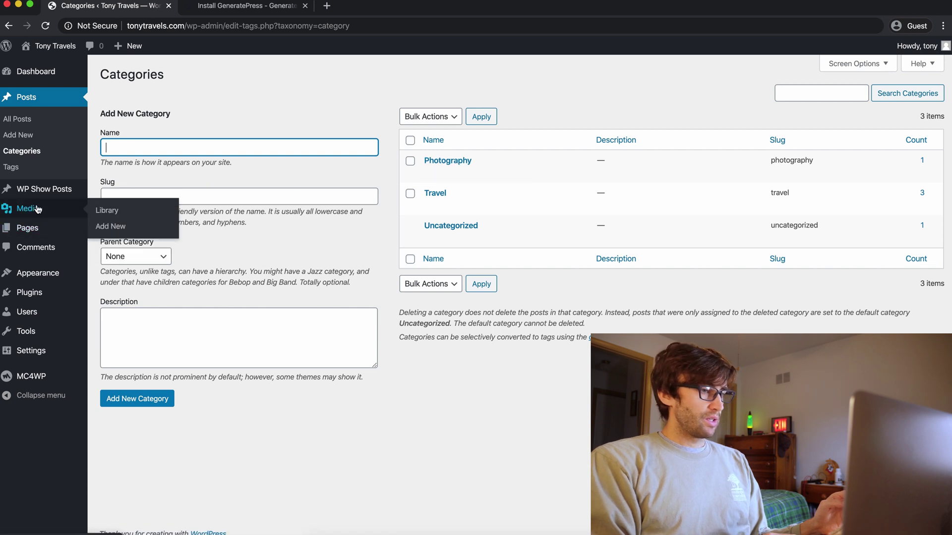
{"action": "left_click", "coordinate": [29, 229]}
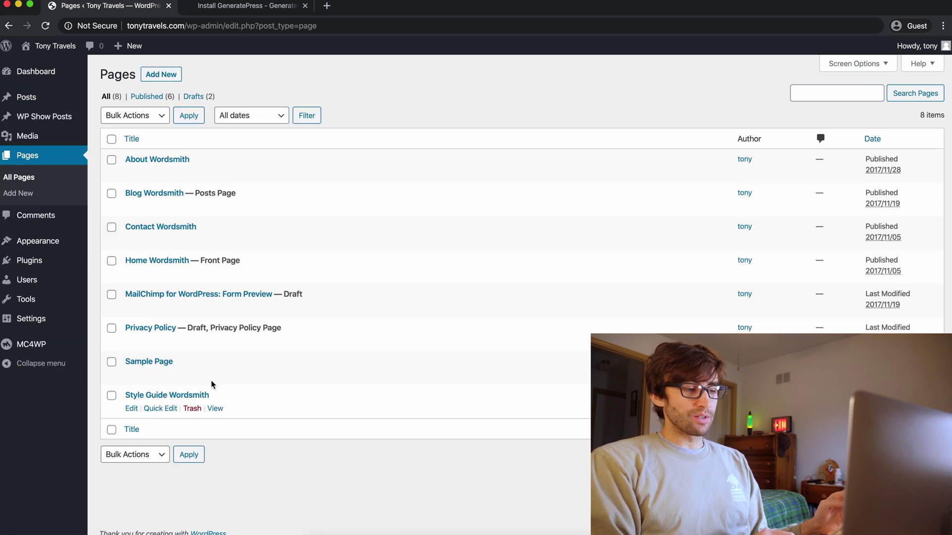
{"action": "mouse_move", "coordinate": [54, 133]}
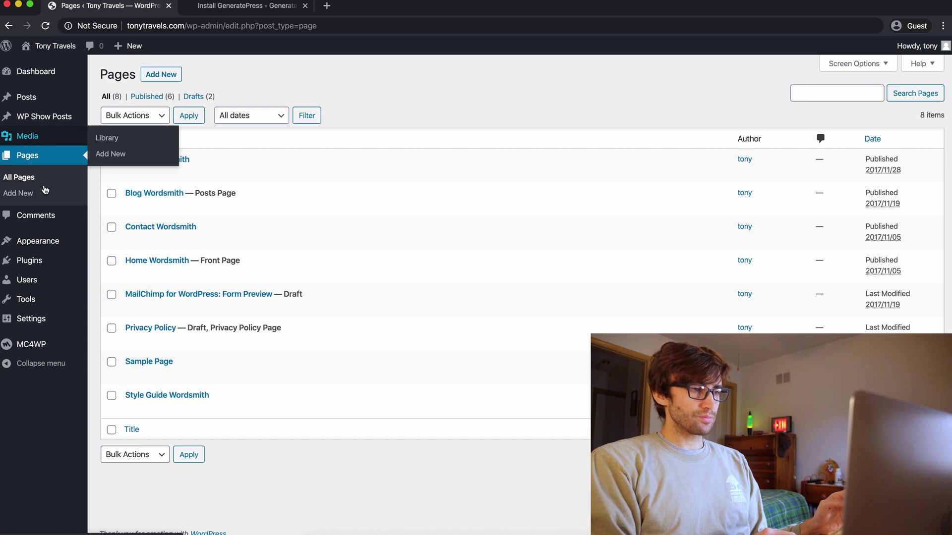
{"action": "mouse_move", "coordinate": [42, 96]}
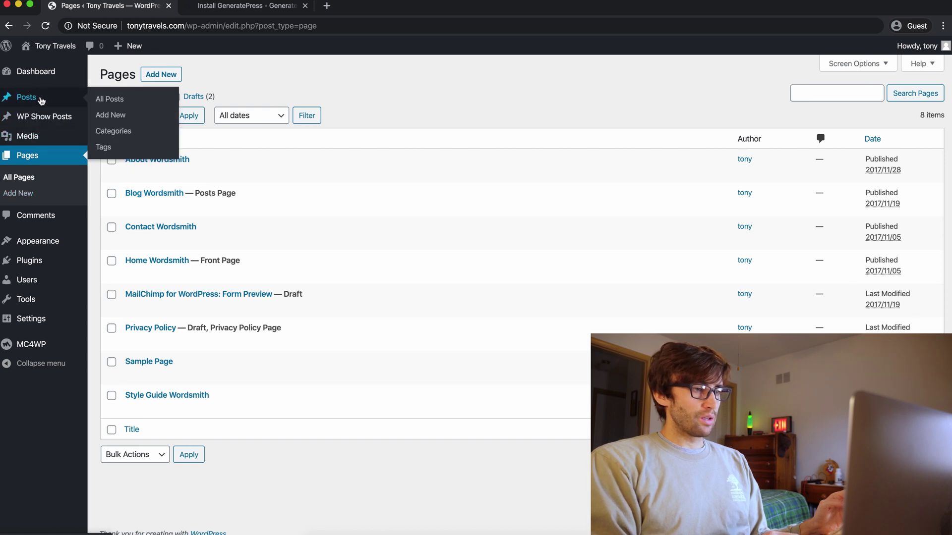
{"action": "mouse_move", "coordinate": [39, 245]}
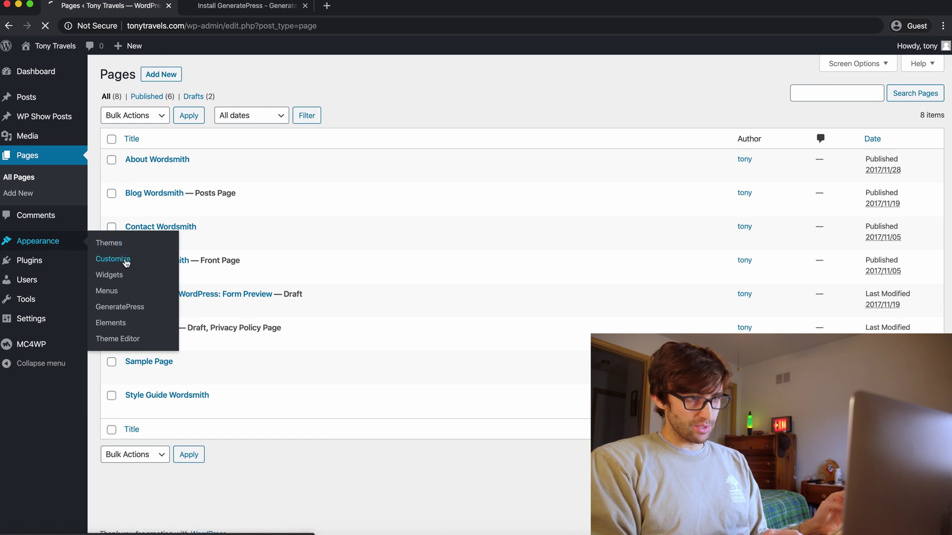
- Open the GeneratePress Customizer, dismiss the autosave notice, and scroll the home page preview
{"action": "left_click", "coordinate": [125, 257]}
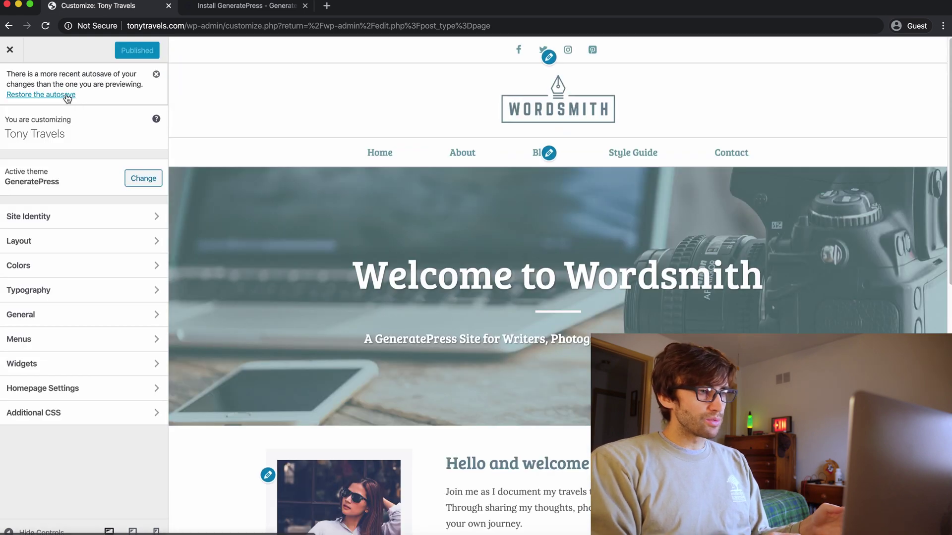
{"action": "left_click", "coordinate": [155, 76]}
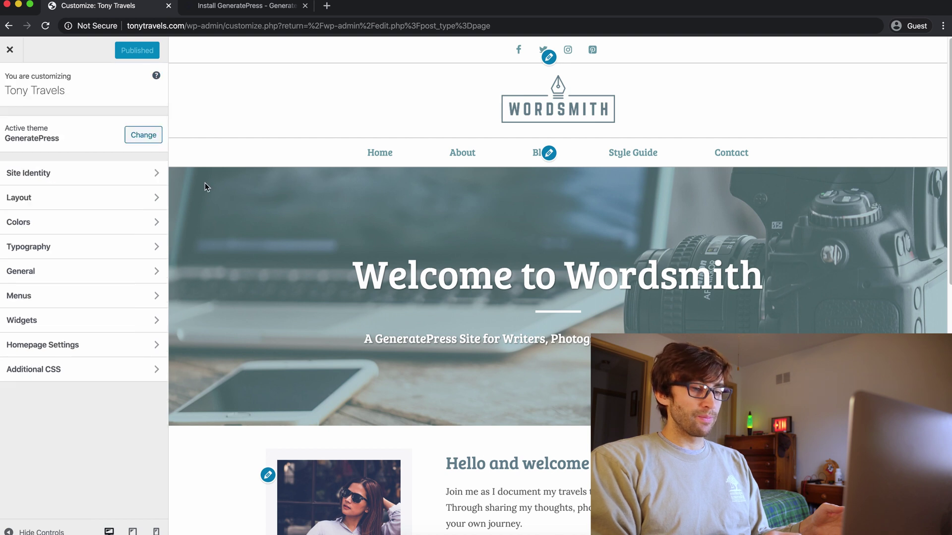
{"action": "scroll", "coordinate": [269, 243], "scroll_direction": "down", "scroll_amount": 3}
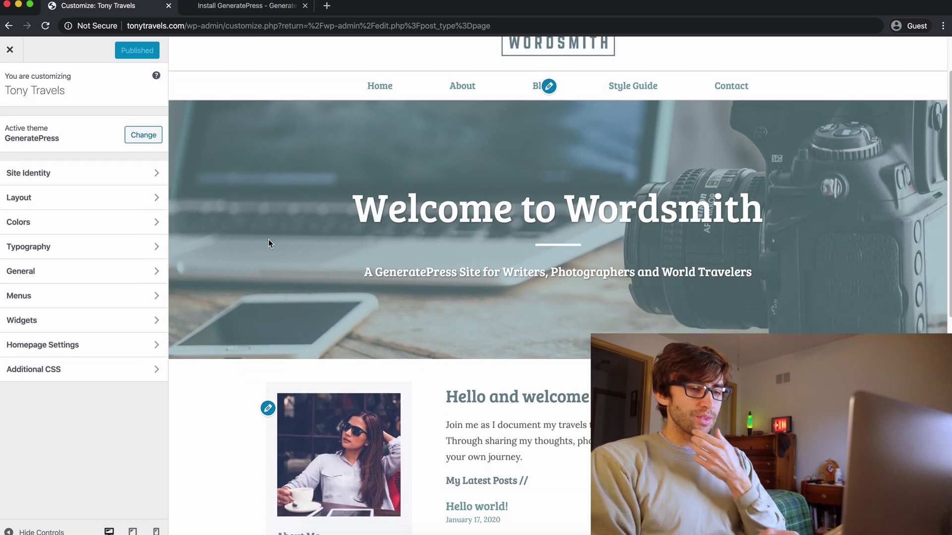
{"action": "scroll", "coordinate": [269, 239], "scroll_direction": "down", "scroll_amount": 10}
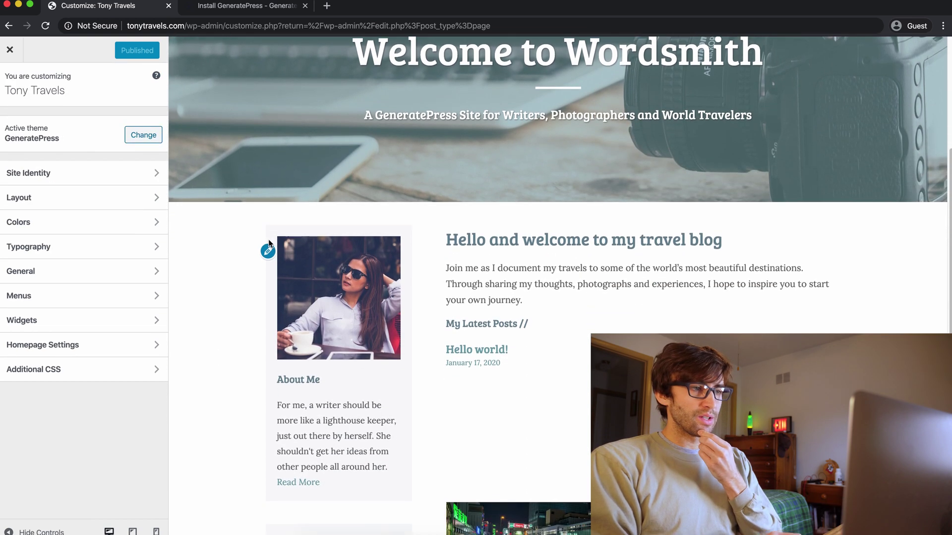
{"action": "scroll", "coordinate": [269, 243], "scroll_direction": "down", "scroll_amount": 1}
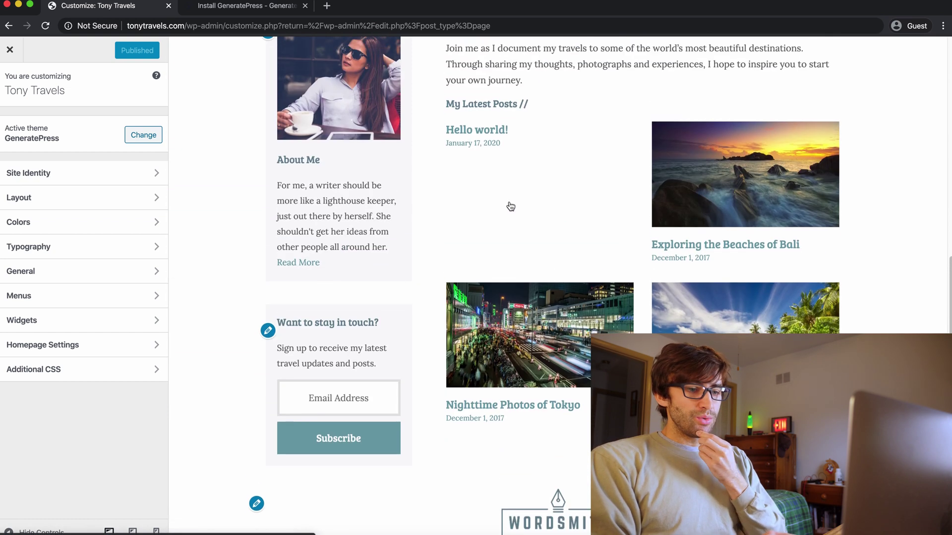
{"action": "scroll", "coordinate": [665, 212], "scroll_direction": "up", "scroll_amount": 2}
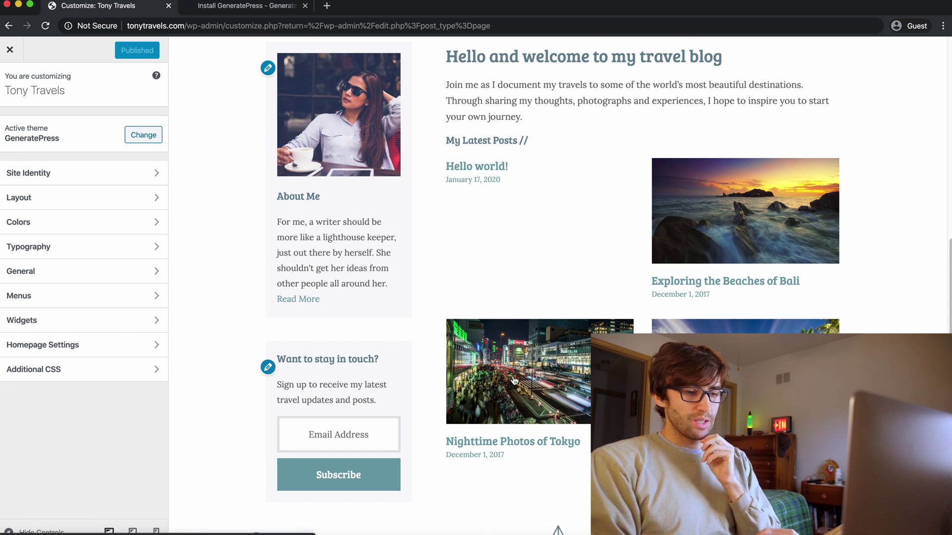
{"action": "scroll", "coordinate": [514, 380], "scroll_direction": "down", "scroll_amount": 1}
{"action": "scroll", "coordinate": [514, 380], "scroll_direction": "up", "scroll_amount": 8}
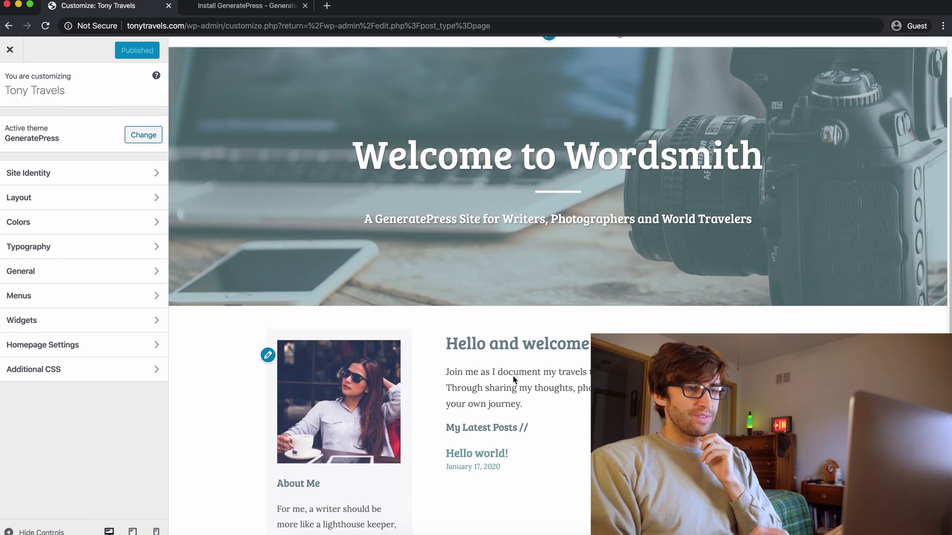
{"action": "scroll", "coordinate": [513, 376], "scroll_direction": "up", "scroll_amount": 2}
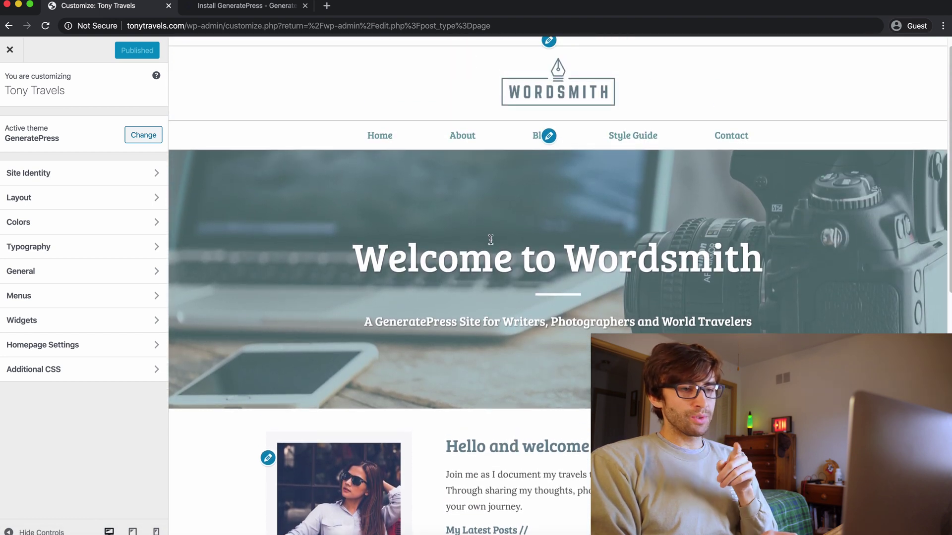
{"action": "scroll", "coordinate": [495, 248], "scroll_direction": "down", "scroll_amount": 10}
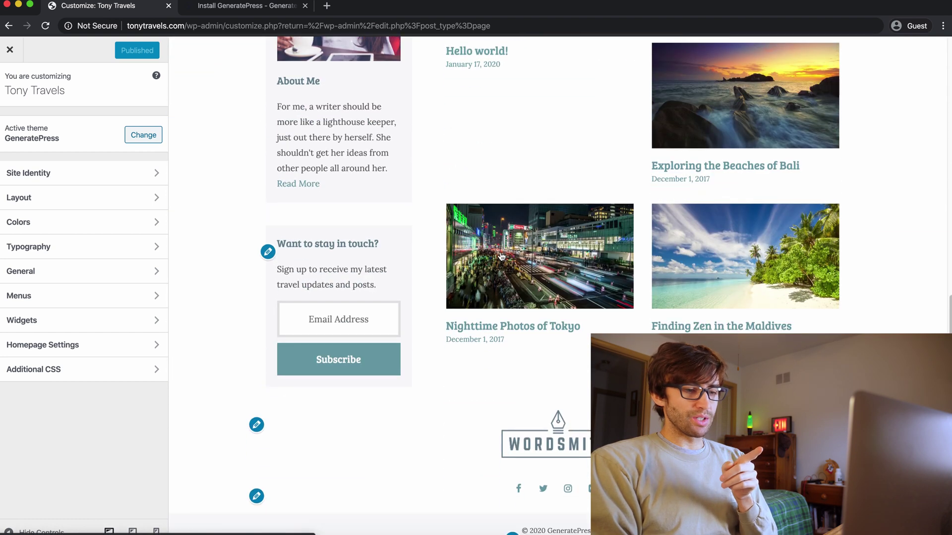
{"action": "scroll", "coordinate": [500, 256], "scroll_direction": "up", "scroll_amount": 12}
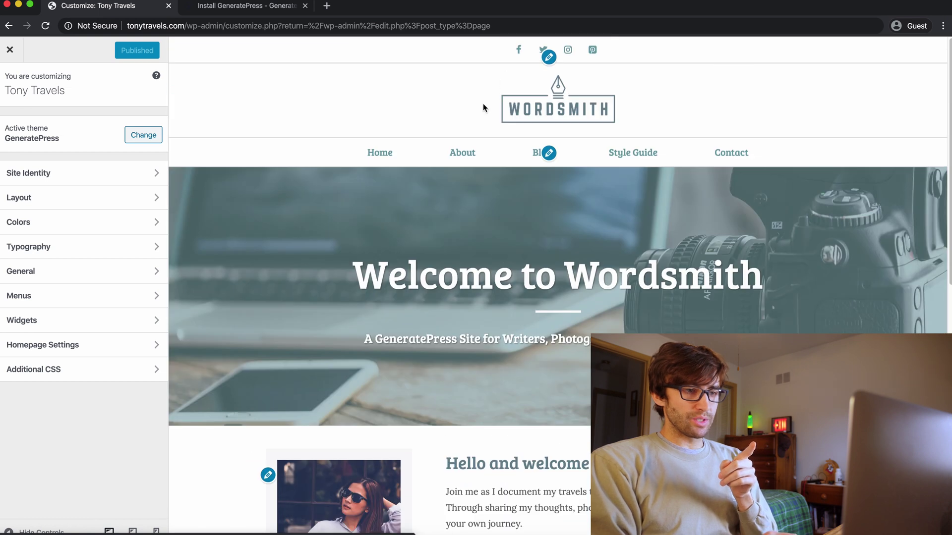
- Load the Blog page in the preview and scroll through its post list
{"action": "left_click", "coordinate": [535, 155]}
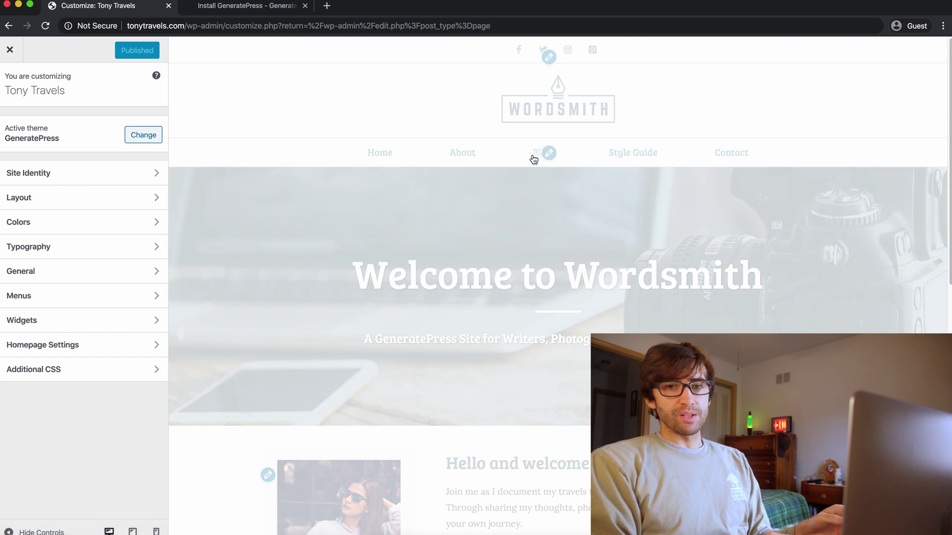
{"action": "scroll", "coordinate": [533, 253], "scroll_direction": "down", "scroll_amount": 3}
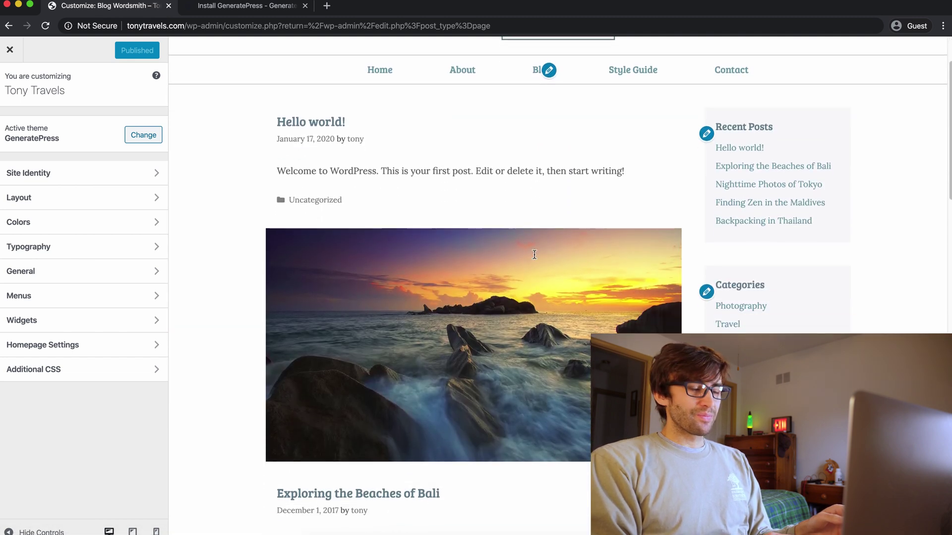
{"action": "scroll", "coordinate": [535, 257], "scroll_direction": "down", "scroll_amount": 2}
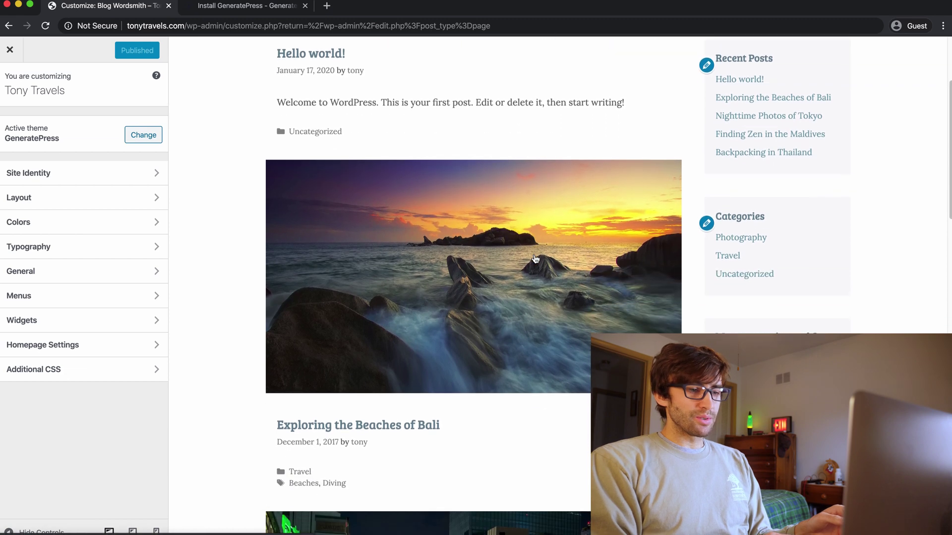
{"action": "scroll", "coordinate": [535, 258], "scroll_direction": "down", "scroll_amount": 20}
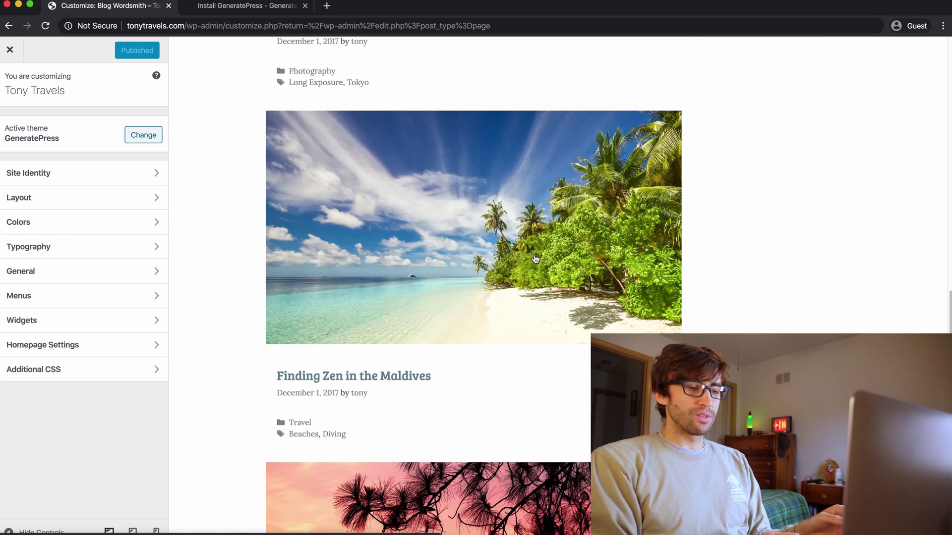
{"action": "scroll", "coordinate": [535, 258], "scroll_direction": "down", "scroll_amount": 12}
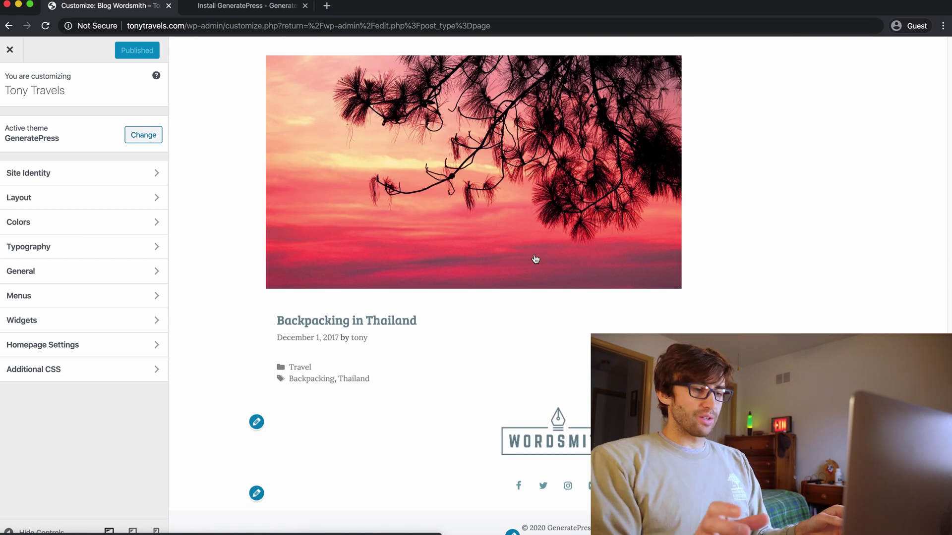
{"action": "scroll", "coordinate": [535, 258], "scroll_direction": "up", "scroll_amount": 20}
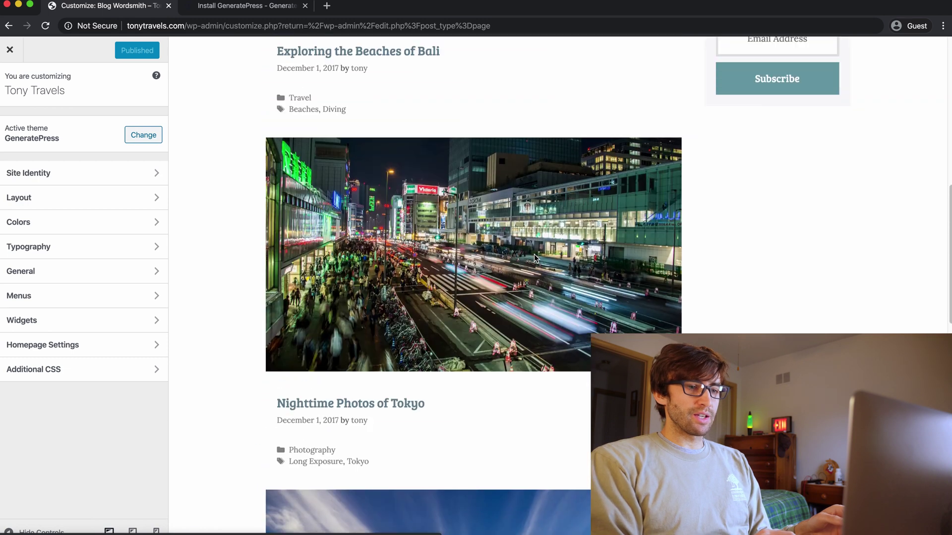
{"action": "scroll", "coordinate": [534, 253], "scroll_direction": "up", "scroll_amount": 8}
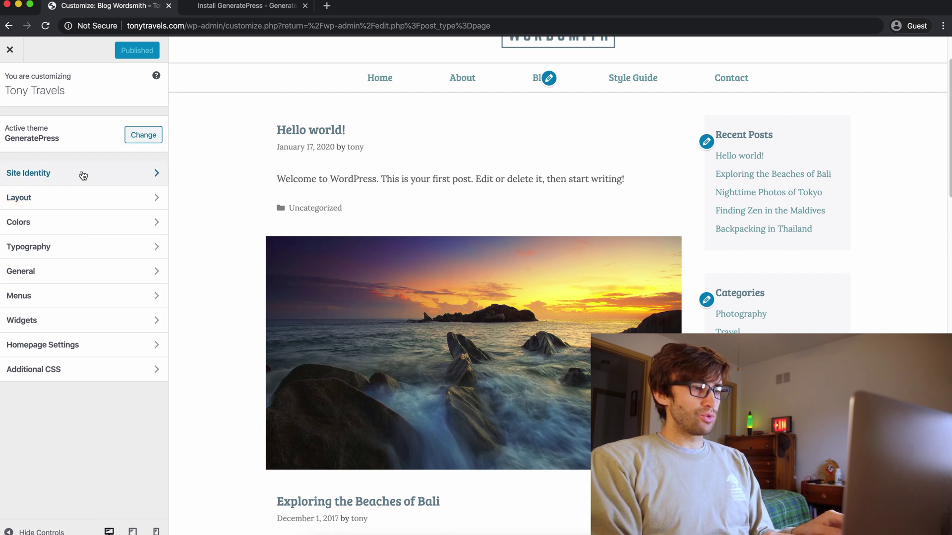
- Open the Layout > Blog settings in the Customizer
{"action": "left_click", "coordinate": [86, 200]}
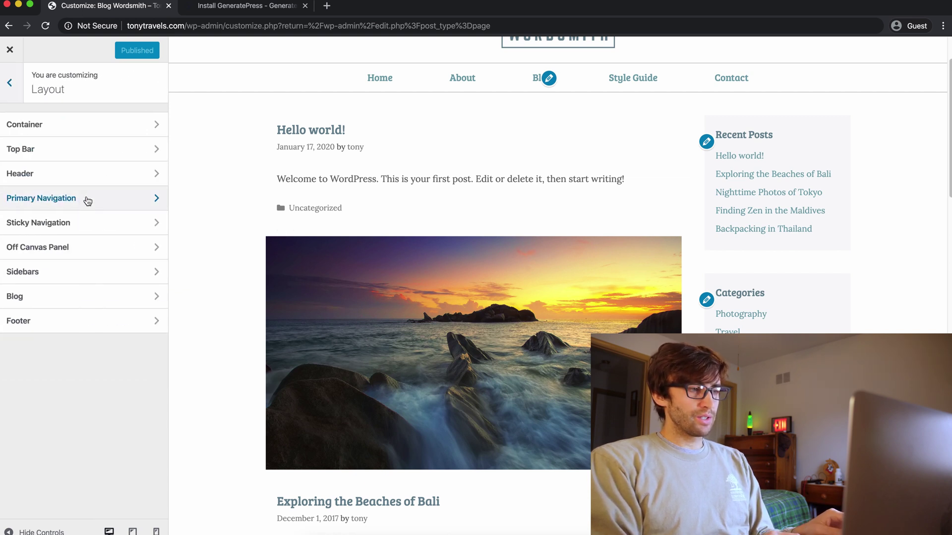
{"action": "left_click", "coordinate": [83, 125]}
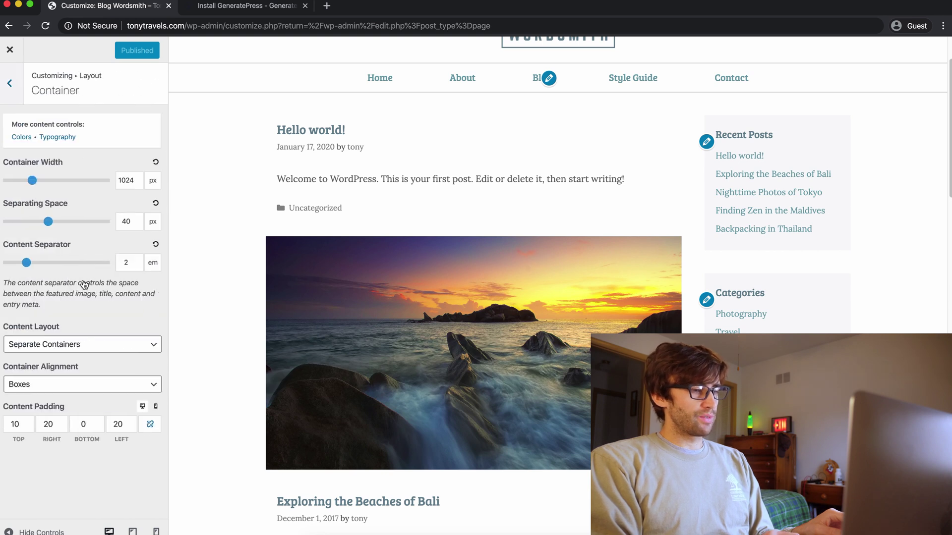
{"action": "left_click", "coordinate": [5, 84]}
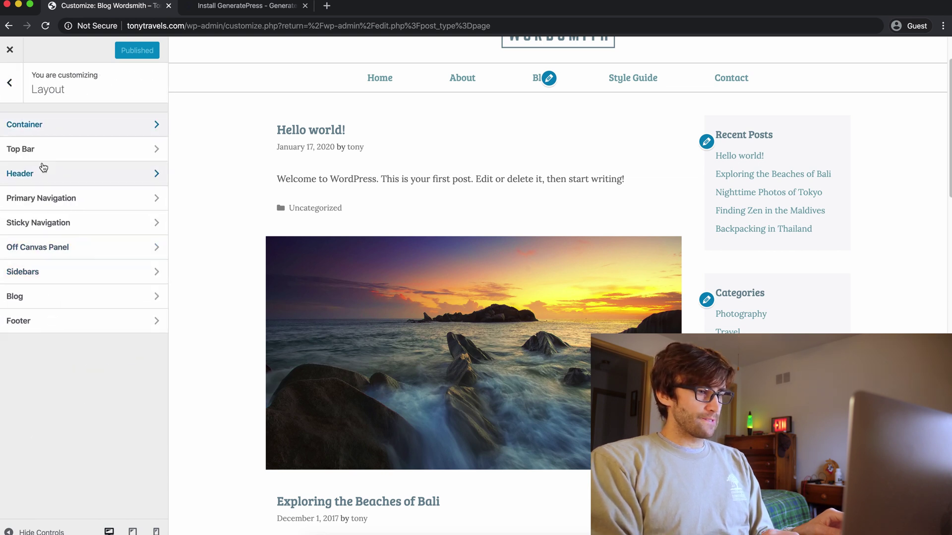
{"action": "left_click", "coordinate": [53, 298]}
{"action": "scroll", "coordinate": [80, 377], "scroll_direction": "down", "scroll_amount": 3}
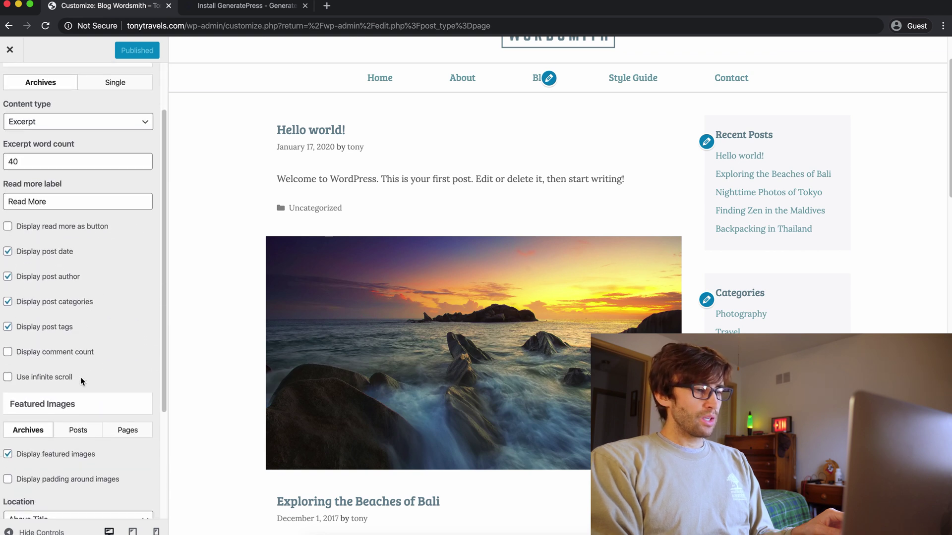
{"action": "scroll", "coordinate": [80, 380], "scroll_direction": "down", "scroll_amount": 5}
{"action": "scroll", "coordinate": [81, 379], "scroll_direction": "up", "scroll_amount": 8}
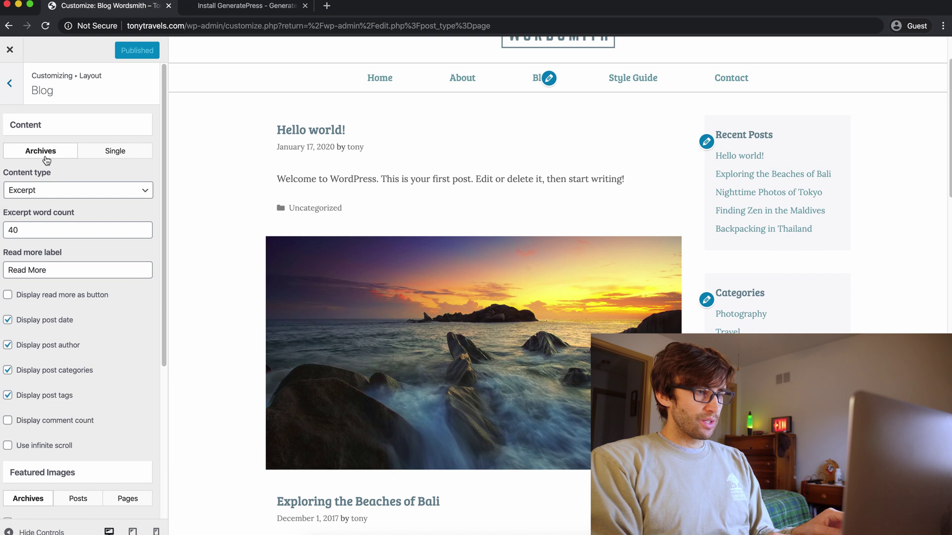
{"action": "scroll", "coordinate": [65, 323], "scroll_direction": "down", "scroll_amount": 3}
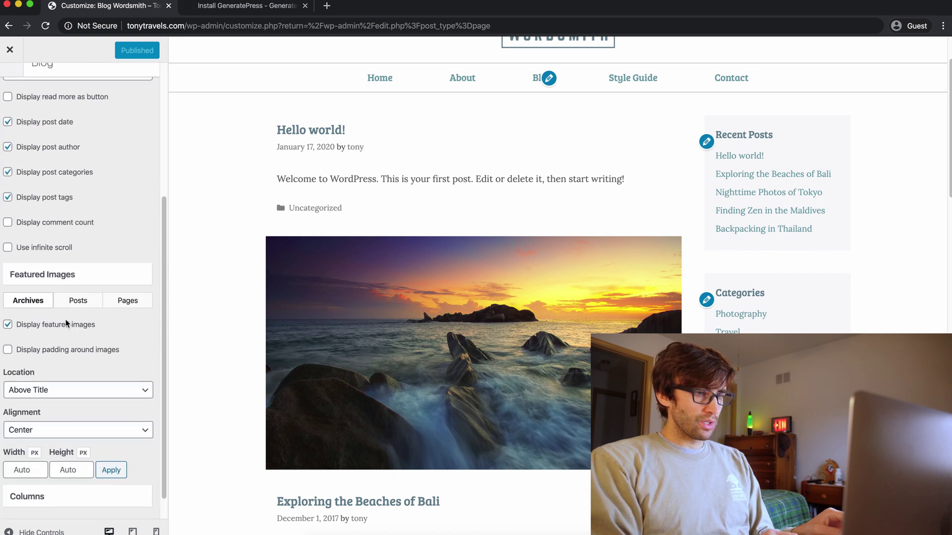
{"action": "scroll", "coordinate": [65, 319], "scroll_direction": "up", "scroll_amount": 3}
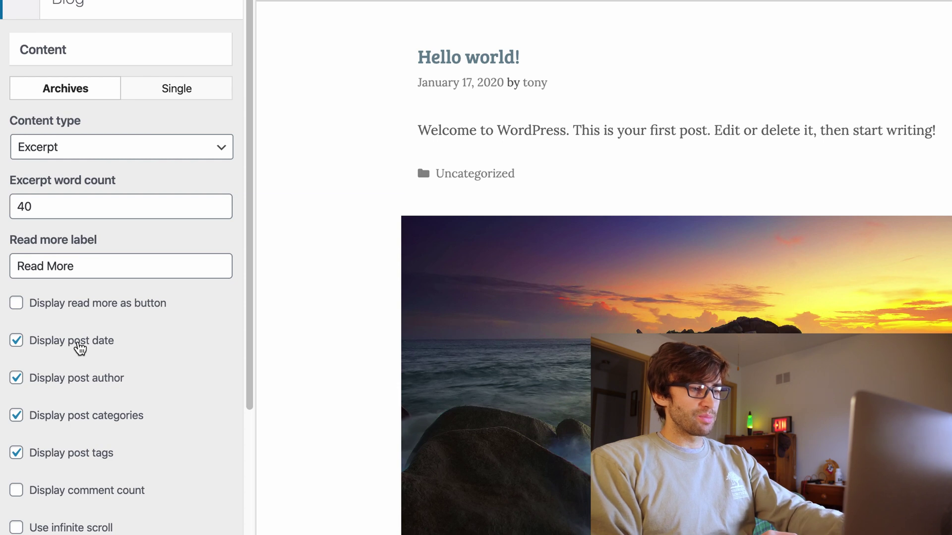
- Enable post dates on blog archives and scroll down to the Columns section
{"action": "left_click", "coordinate": [80, 349]}
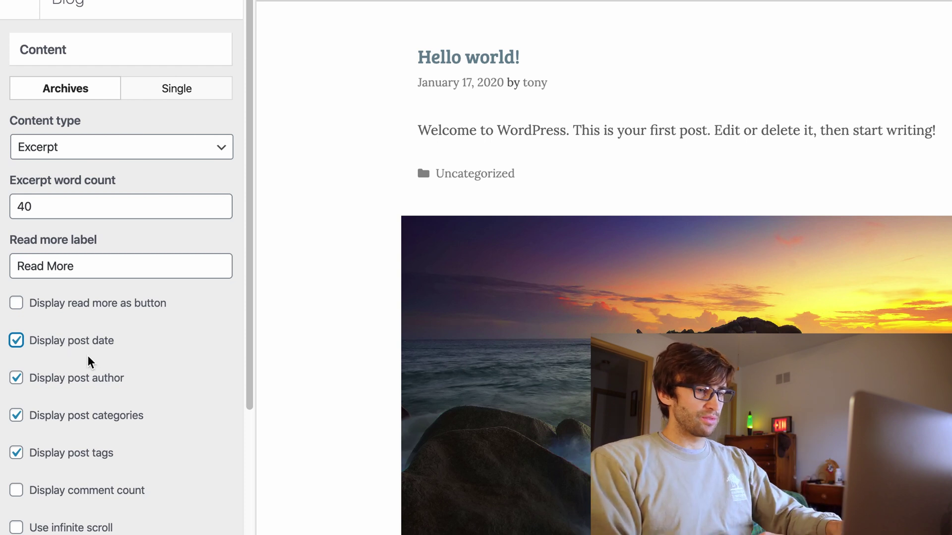
{"action": "scroll", "coordinate": [88, 355], "scroll_direction": "down", "scroll_amount": 9}
{"action": "scroll", "coordinate": [424, 223], "scroll_direction": "down", "scroll_amount": 15}
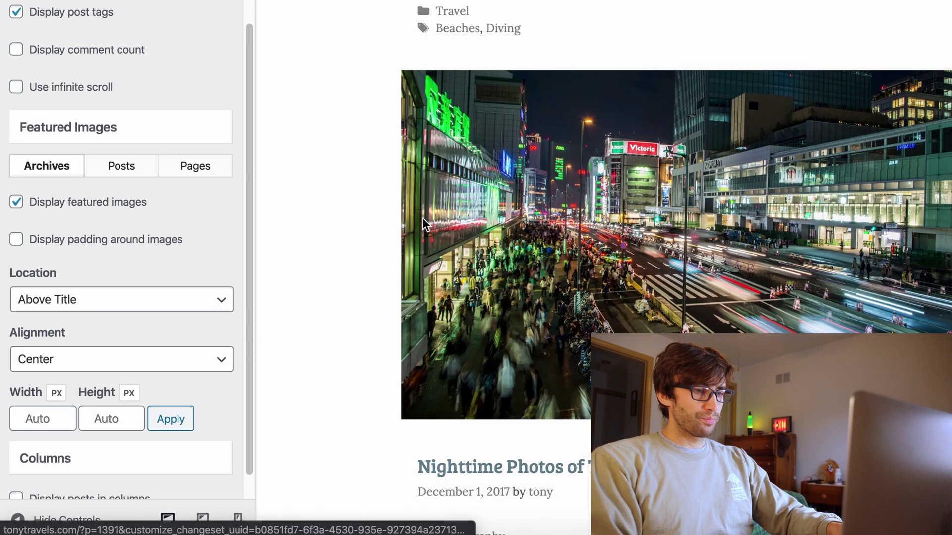
{"action": "scroll", "coordinate": [425, 223], "scroll_direction": "down", "scroll_amount": 2}
{"action": "scroll", "coordinate": [45, 255], "scroll_direction": "down", "scroll_amount": 1}
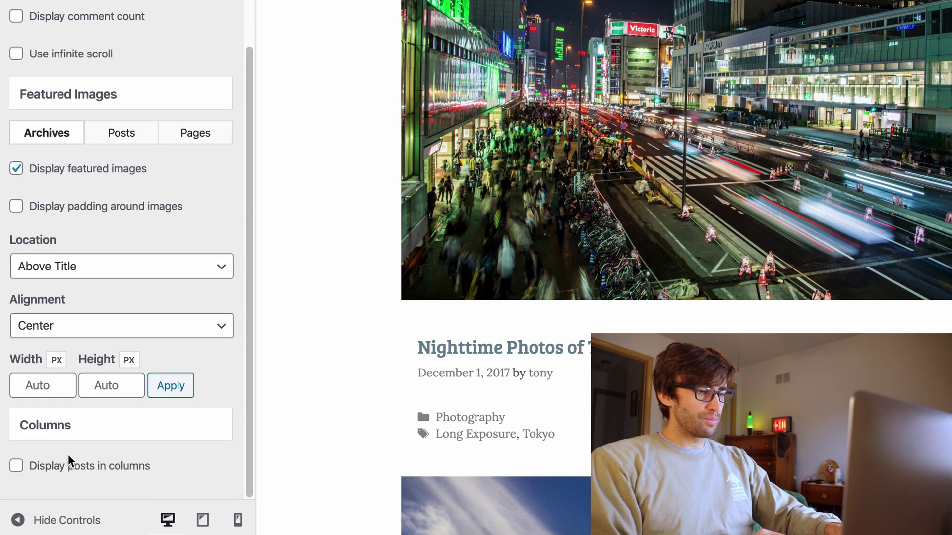
- Turn on 'Display posts in columns' for the blog archive
{"action": "left_click", "coordinate": [73, 471]}
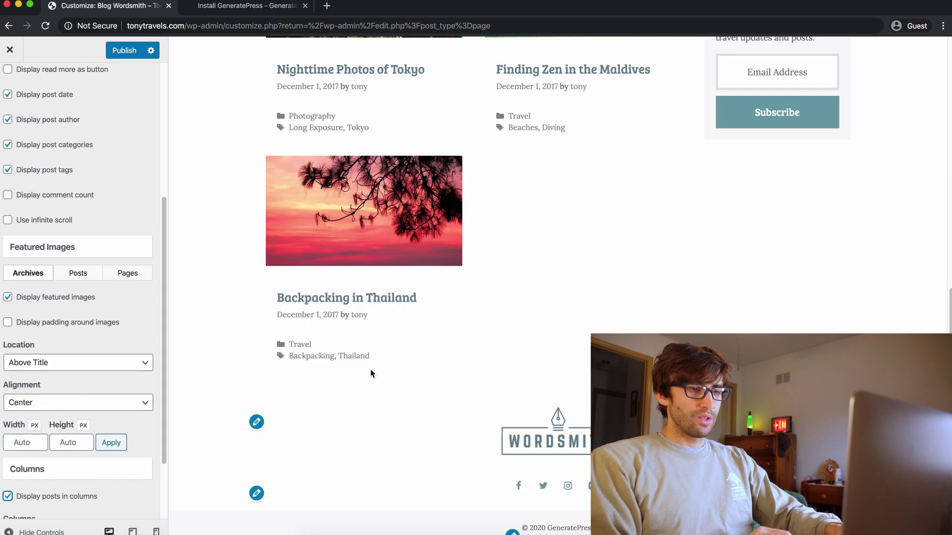
{"action": "scroll", "coordinate": [370, 370], "scroll_direction": "up", "scroll_amount": 15}
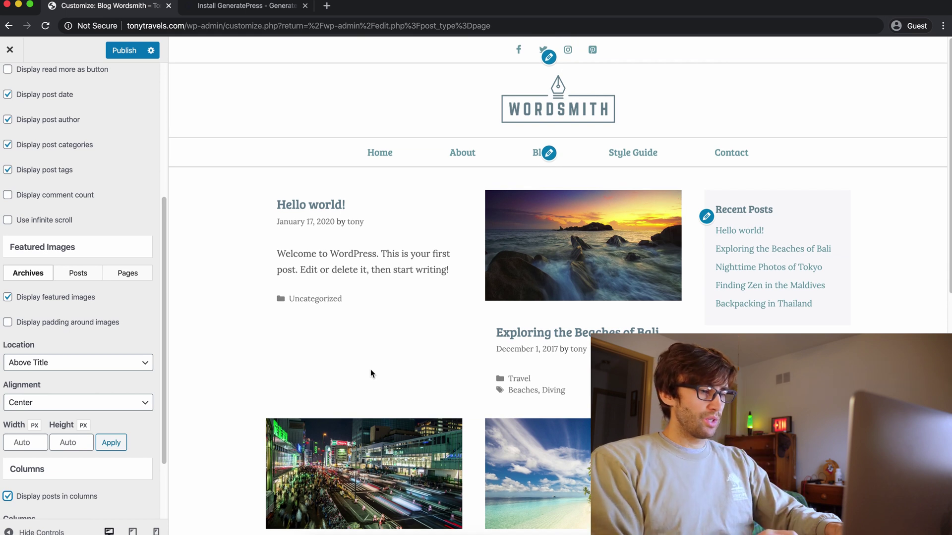
{"action": "scroll", "coordinate": [295, 397], "scroll_direction": "down", "scroll_amount": 5}
{"action": "scroll", "coordinate": [30, 432], "scroll_direction": "down", "scroll_amount": 2}
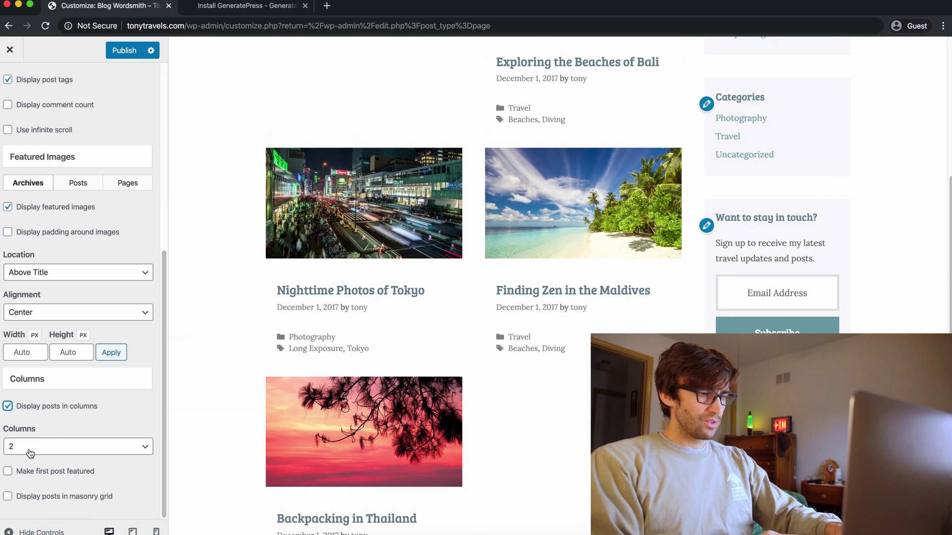
- Try 3 columns for the archive grid, then set it back to 2
{"action": "left_click", "coordinate": [30, 453]}
{"action": "left_click", "coordinate": [30, 457]}
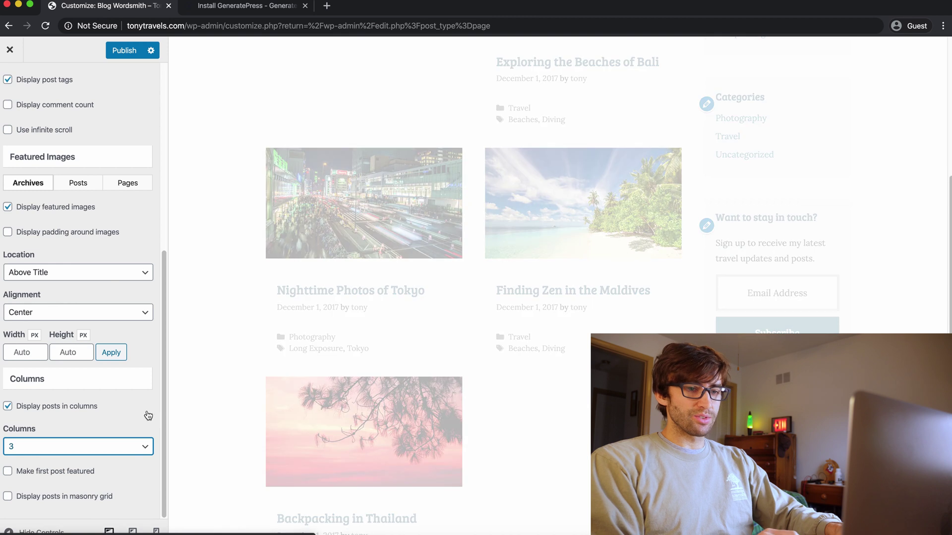
{"action": "scroll", "coordinate": [314, 357], "scroll_direction": "up", "scroll_amount": 10}
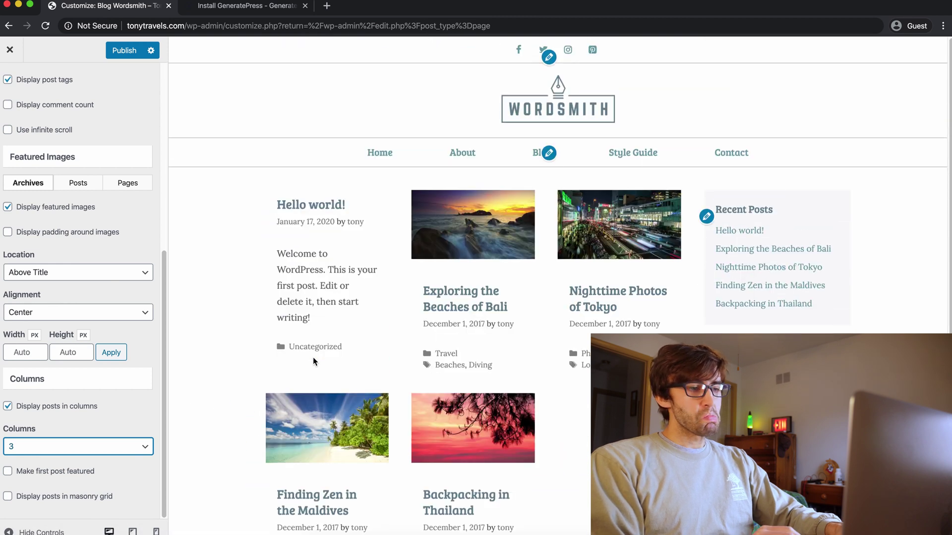
{"action": "left_click", "coordinate": [87, 445]}
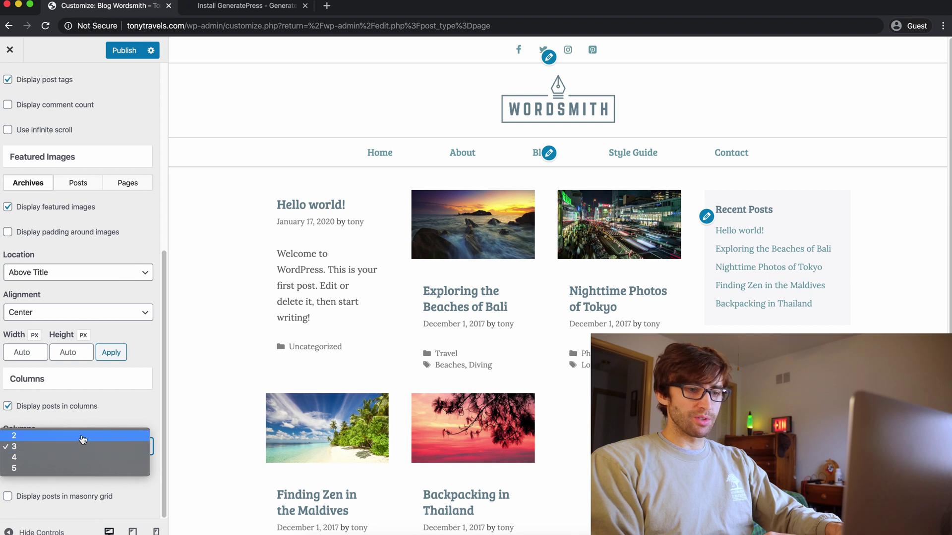
{"action": "left_click", "coordinate": [83, 440]}
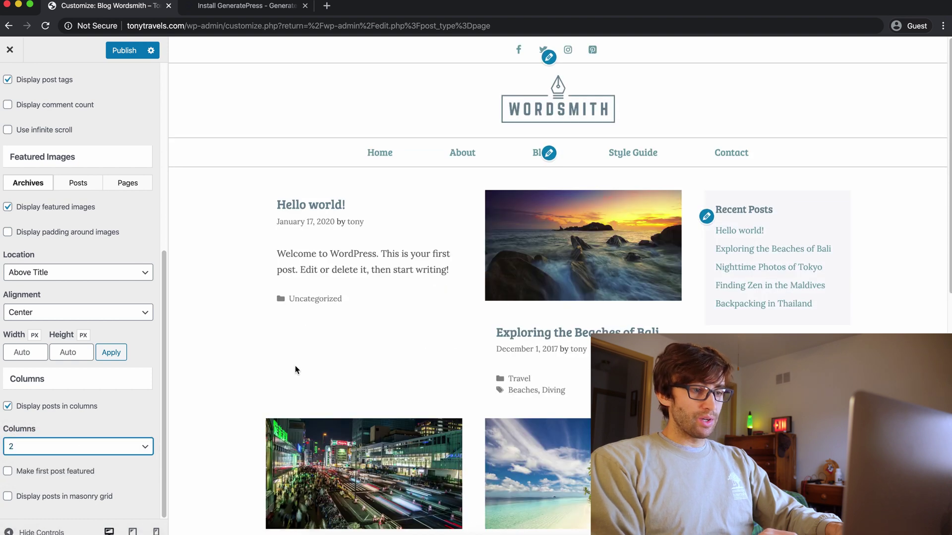
{"action": "scroll", "coordinate": [296, 364], "scroll_direction": "down", "scroll_amount": 1}
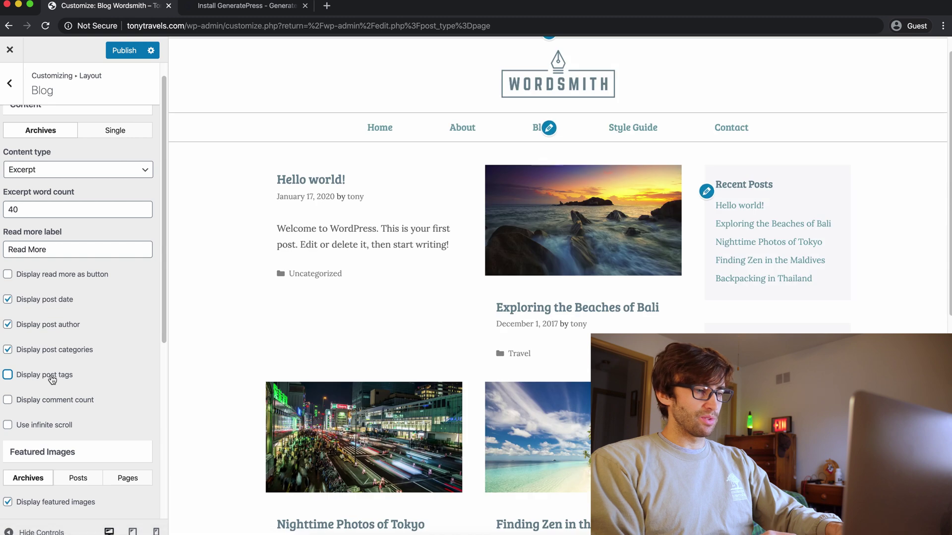
- Hide post categories, author bylines and post dates on the blog archive
{"action": "left_click", "coordinate": [55, 351]}
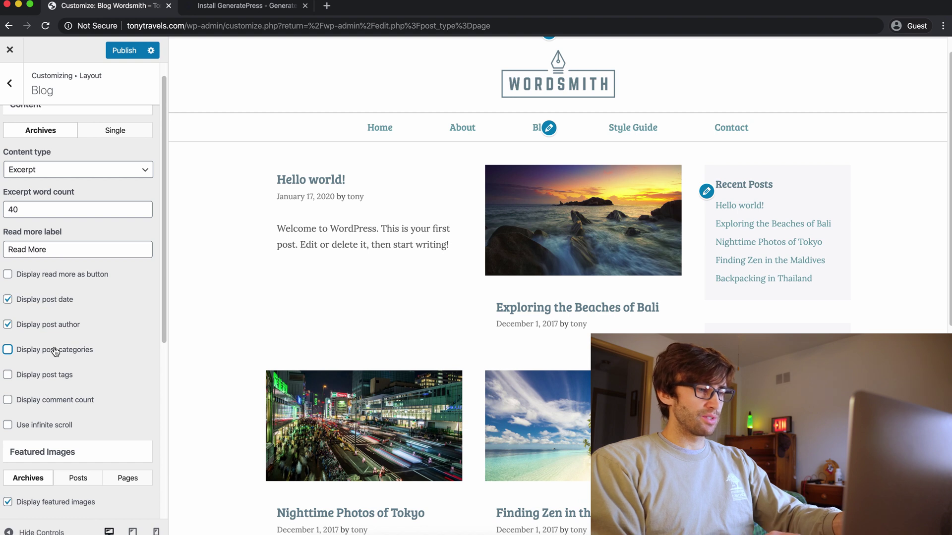
{"action": "left_click", "coordinate": [61, 329]}
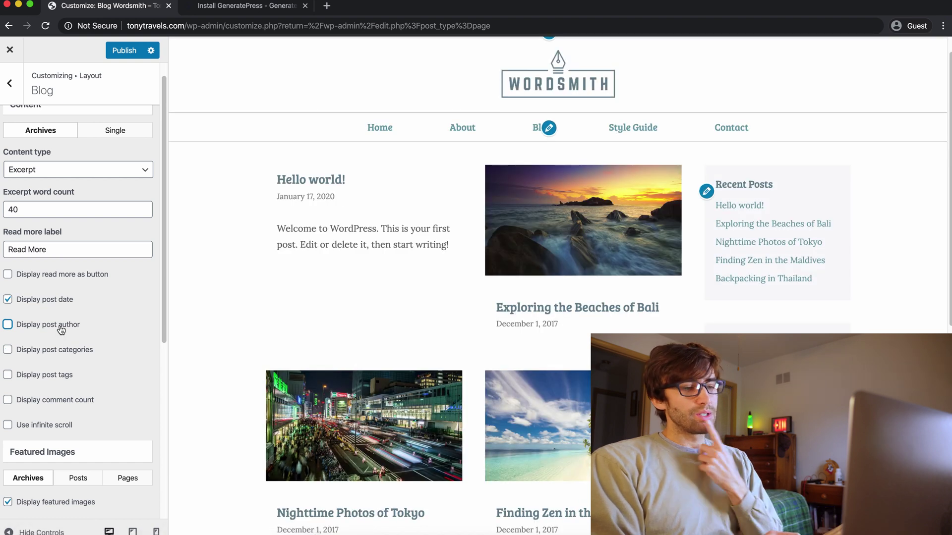
{"action": "scroll", "coordinate": [61, 330], "scroll_direction": "up", "scroll_amount": 1}
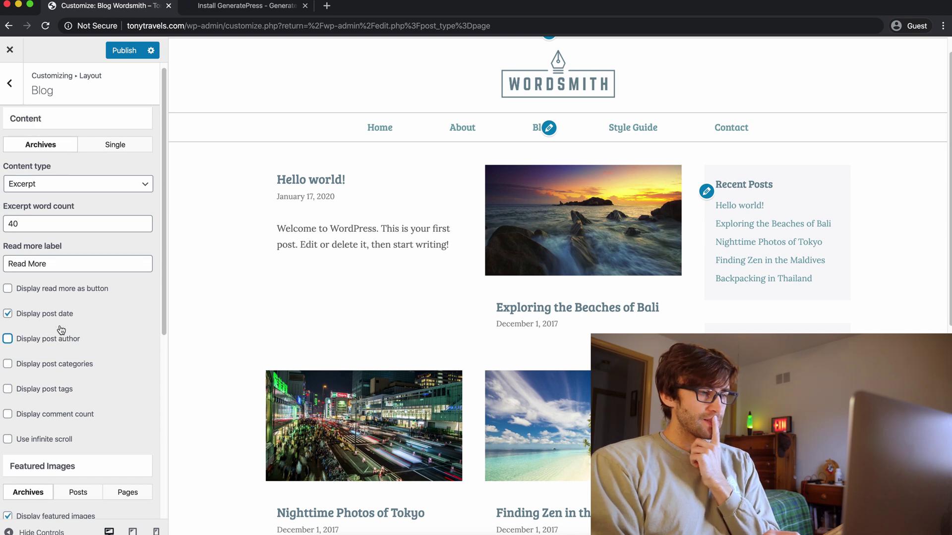
{"action": "left_click", "coordinate": [61, 314]}
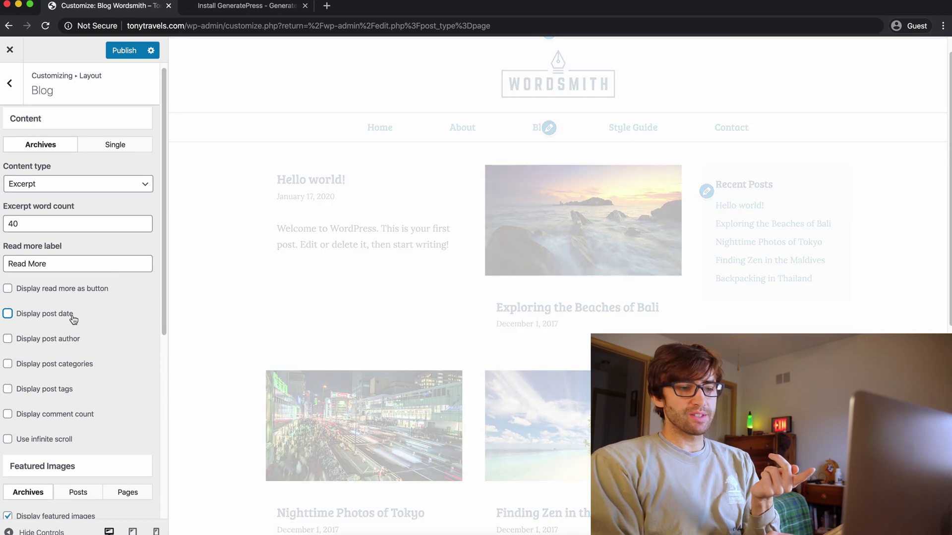
- Open the Bali post in the preview, then return to the Blog page
{"action": "left_click", "coordinate": [509, 310]}
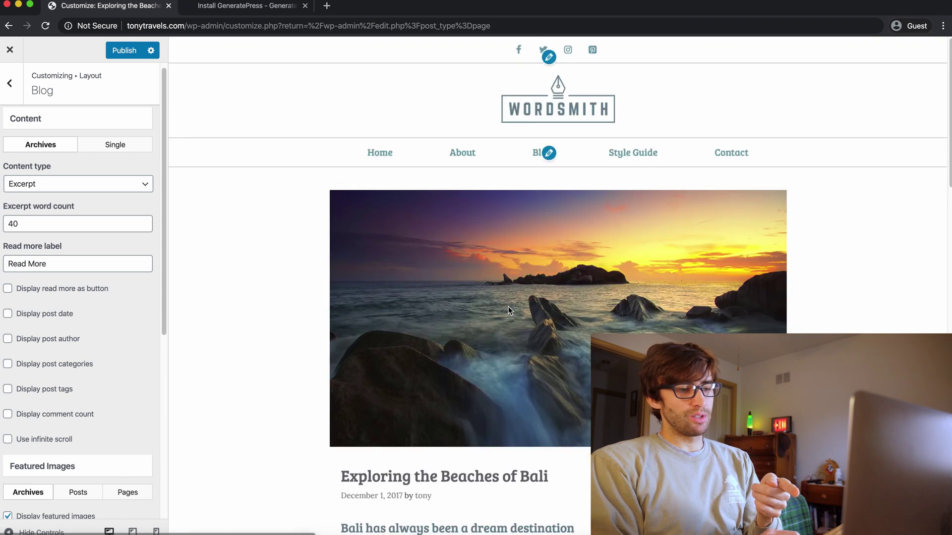
{"action": "scroll", "coordinate": [508, 311], "scroll_direction": "down", "scroll_amount": 1}
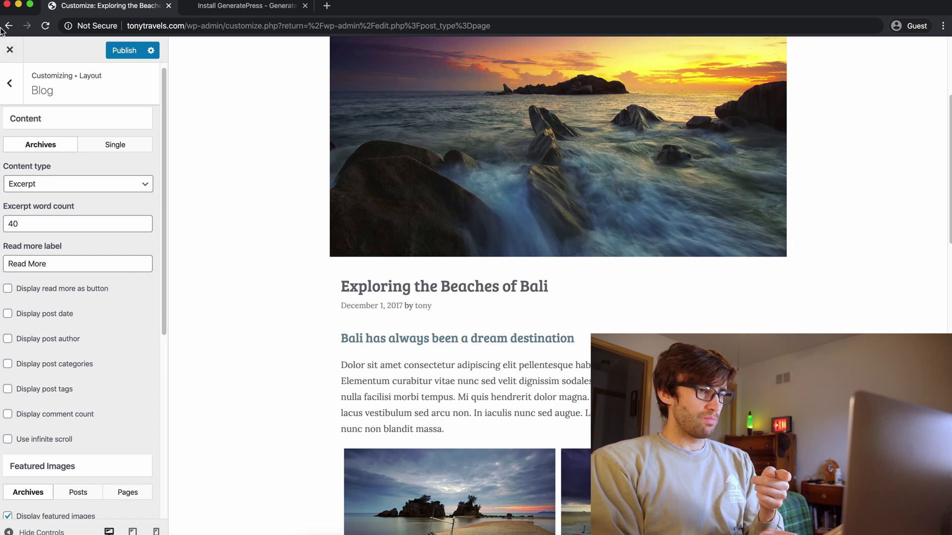
{"action": "scroll", "coordinate": [241, 130], "scroll_direction": "up", "scroll_amount": 5}
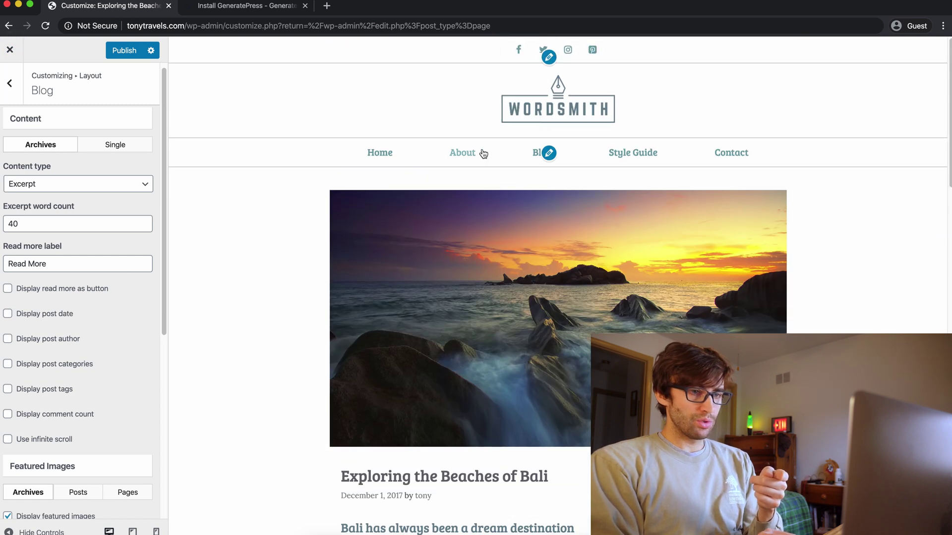
{"action": "left_click", "coordinate": [537, 152]}
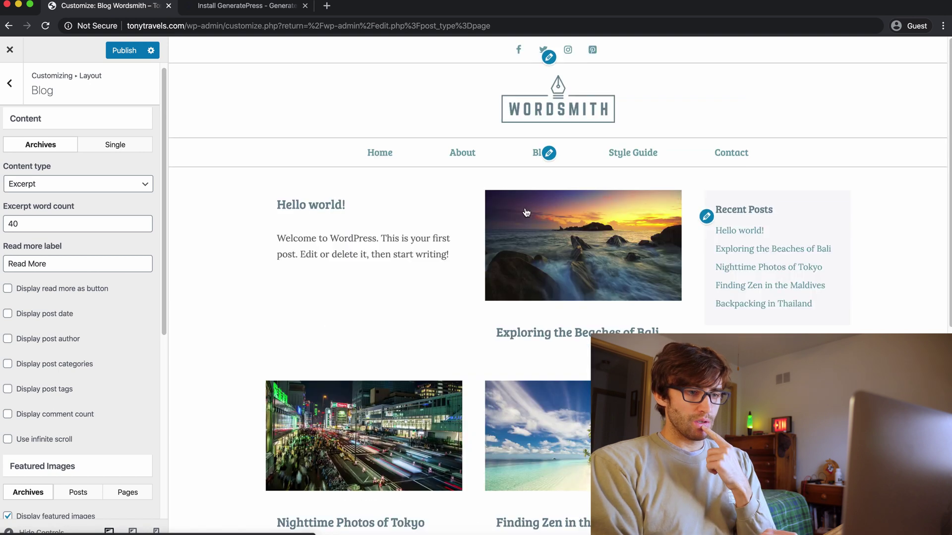
{"action": "scroll", "coordinate": [526, 213], "scroll_direction": "down", "scroll_amount": 4}
- Set the blog archive excerpt word count to 0
{"action": "scroll", "coordinate": [527, 213], "scroll_direction": "up", "scroll_amount": 4}
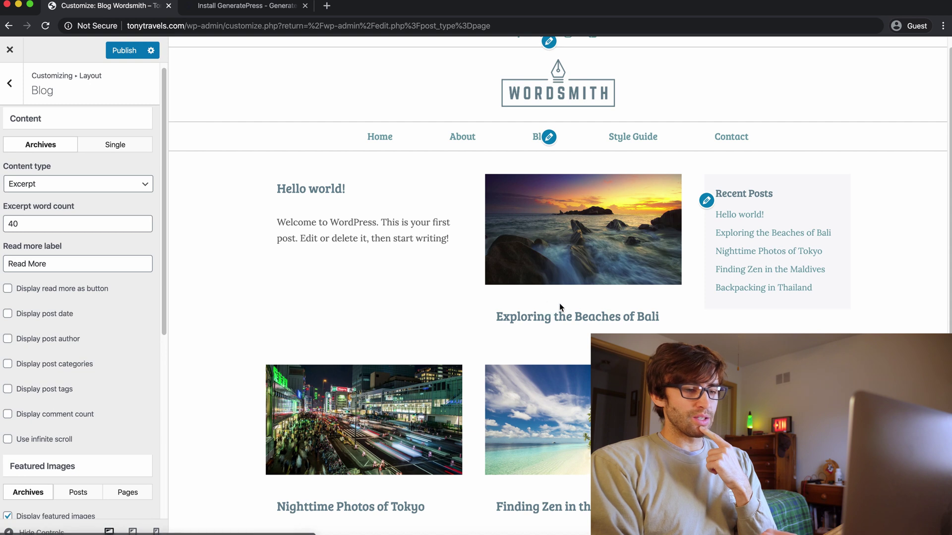
{"action": "scroll", "coordinate": [565, 293], "scroll_direction": "down", "scroll_amount": 5}
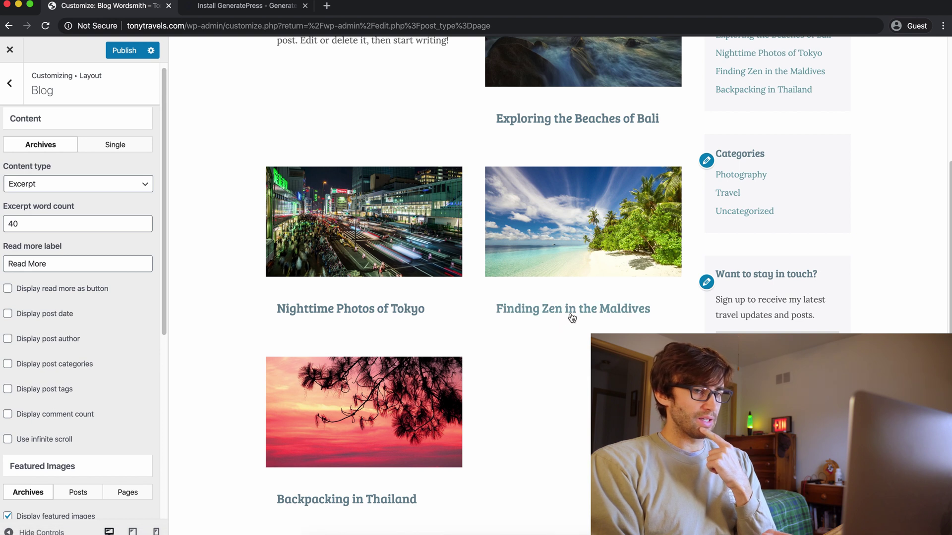
{"action": "scroll", "coordinate": [94, 310], "scroll_direction": "down", "scroll_amount": 1}
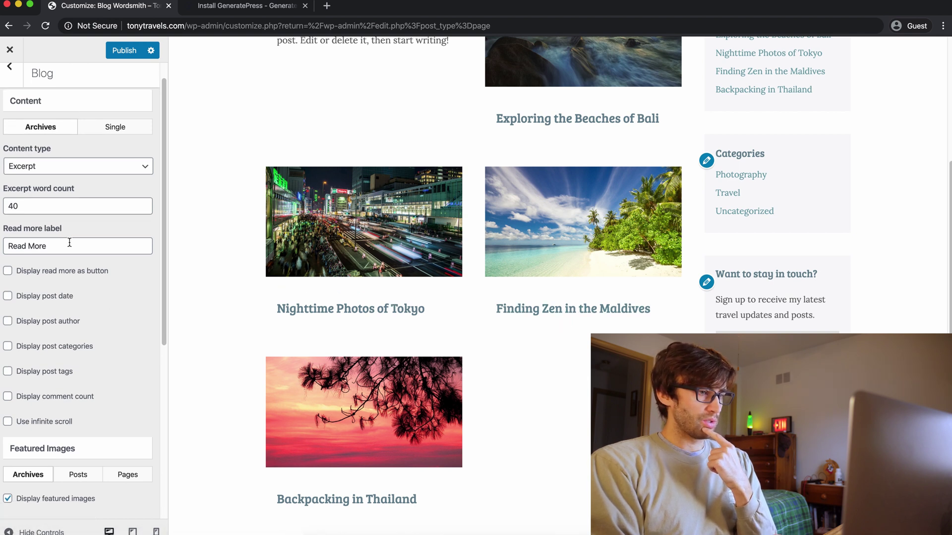
{"action": "left_click", "coordinate": [56, 210]}
{"action": "type", "text": "0"}
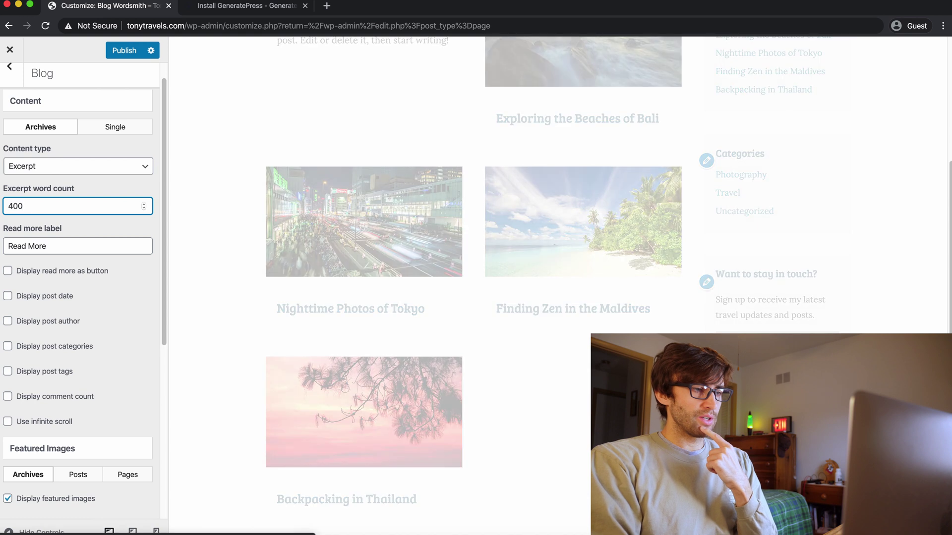
{"action": "key", "text": "BackSpace"}
{"action": "key", "text": "BackSpace"}
{"action": "key", "text": "BackSpace"}
{"action": "type", "text": "0"}
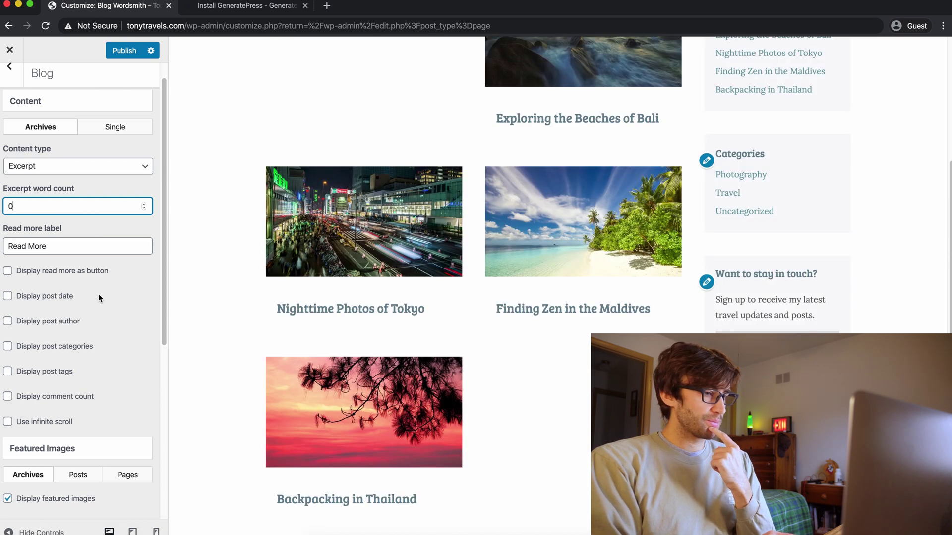
{"action": "scroll", "coordinate": [98, 308], "scroll_direction": "down", "scroll_amount": 5}
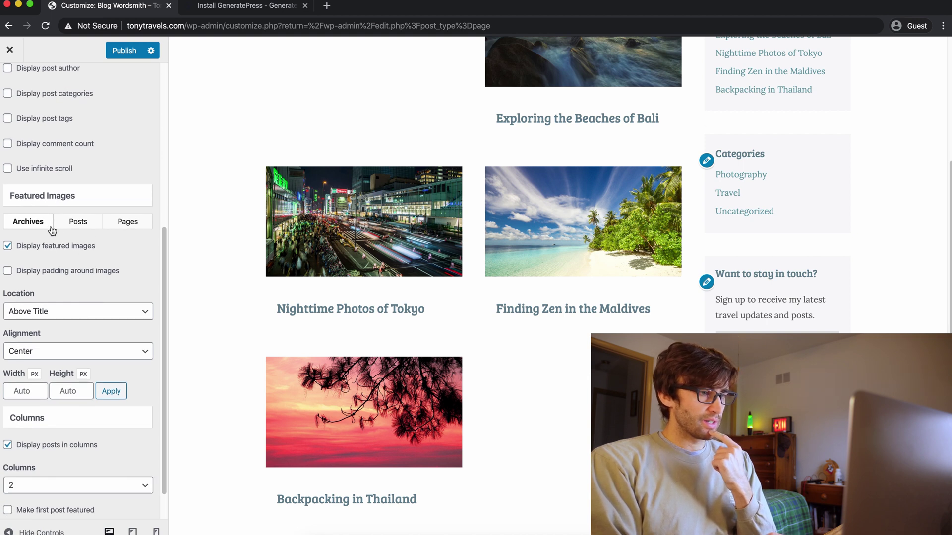
- Toggle archive featured images off and back on, keep Center alignment, and enter width 5
{"action": "left_click", "coordinate": [53, 248]}
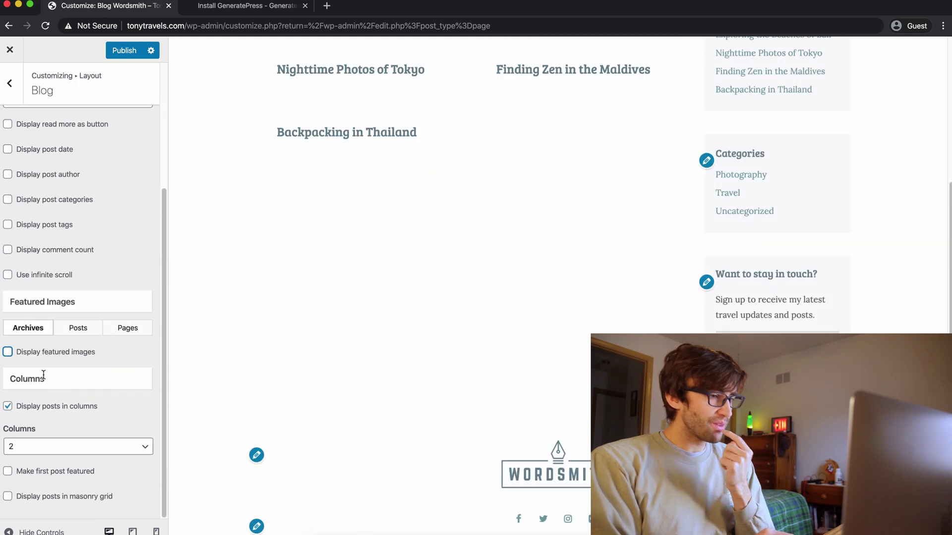
{"action": "left_click", "coordinate": [49, 353]}
{"action": "scroll", "coordinate": [63, 355], "scroll_direction": "down", "scroll_amount": 1}
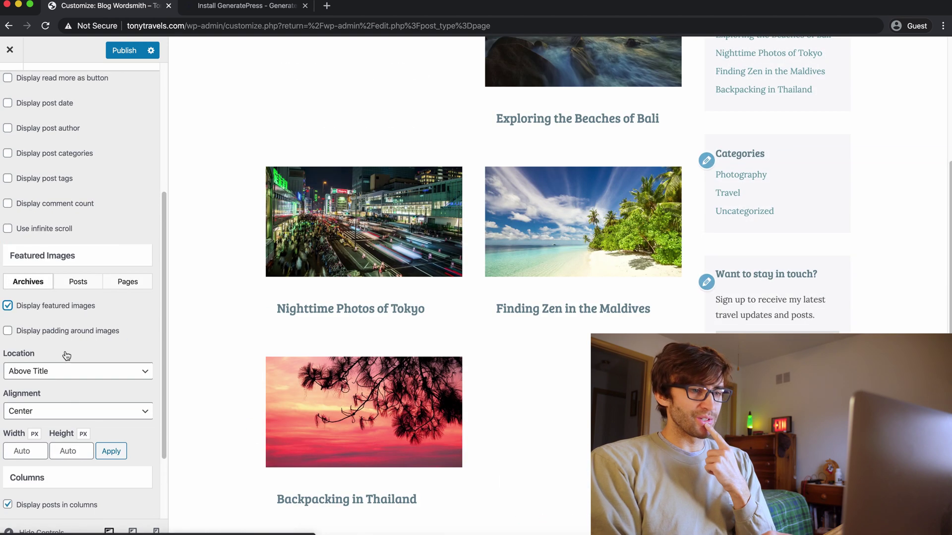
{"action": "scroll", "coordinate": [66, 366], "scroll_direction": "down", "scroll_amount": 2}
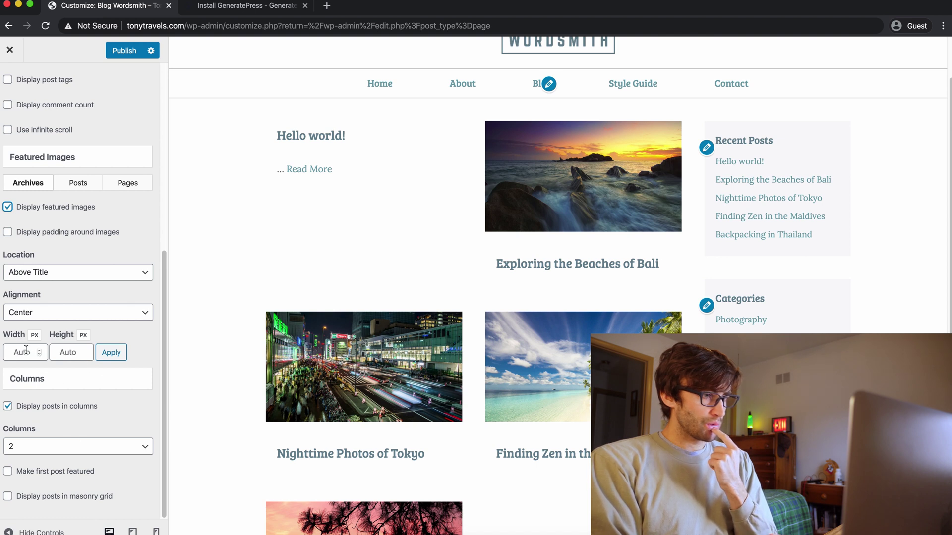
{"action": "left_click", "coordinate": [35, 324]}
{"action": "left_click", "coordinate": [49, 306]}
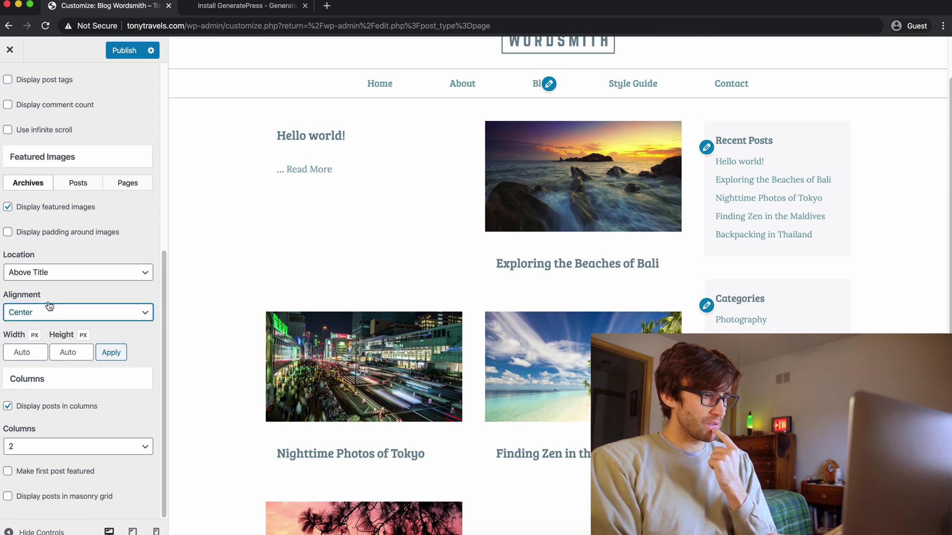
{"action": "left_click", "coordinate": [41, 354]}
{"action": "type", "text": "5"}
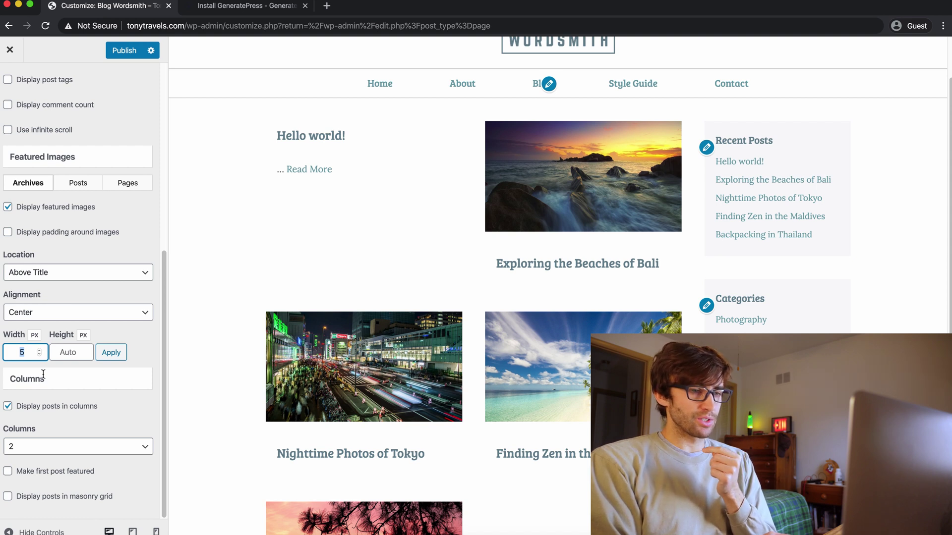
- Clear the Read more label so archive posts show no read-more text
{"action": "scroll", "coordinate": [43, 374], "scroll_direction": "up", "scroll_amount": 10}
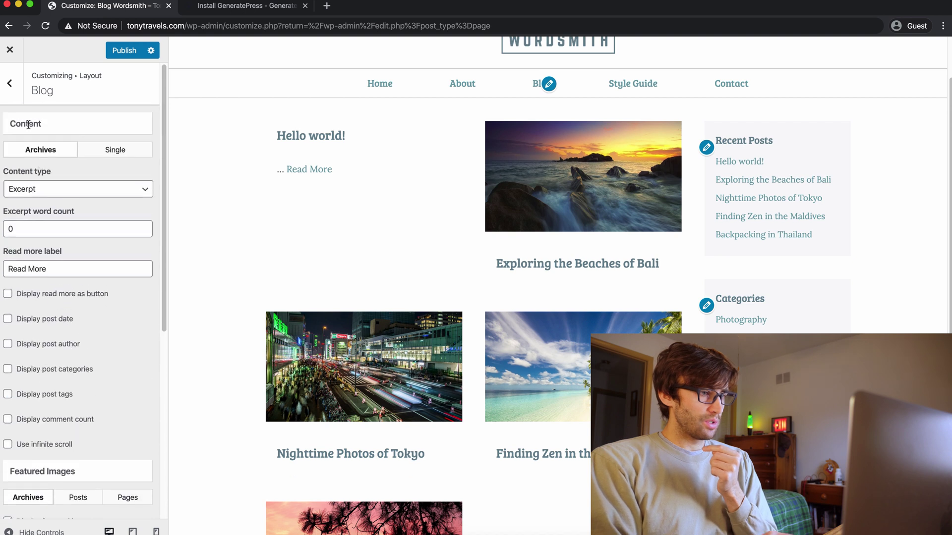
{"action": "scroll", "coordinate": [32, 274], "scroll_direction": "down", "scroll_amount": 3}
{"action": "scroll", "coordinate": [34, 248], "scroll_direction": "up", "scroll_amount": 2}
{"action": "triple_click", "coordinate": [38, 229]}
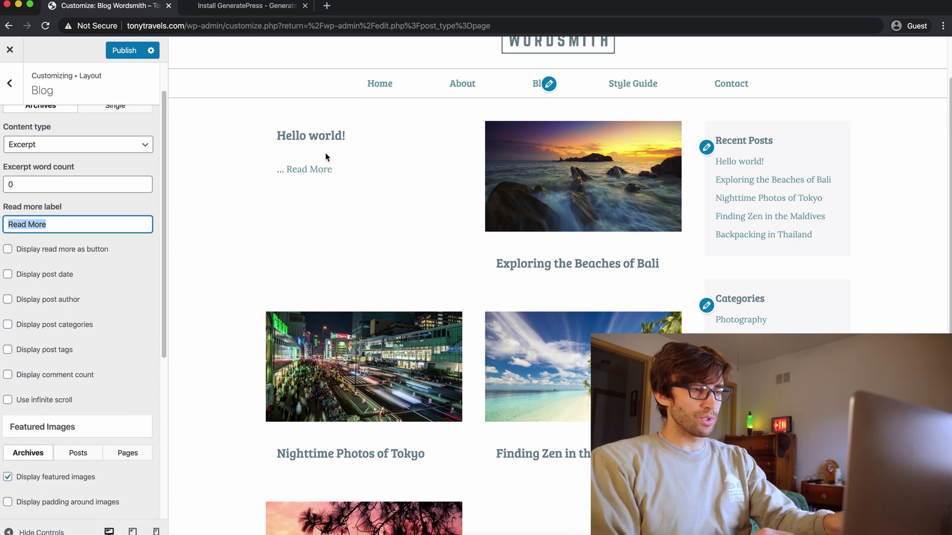
{"action": "key", "text": "BackSpace"}
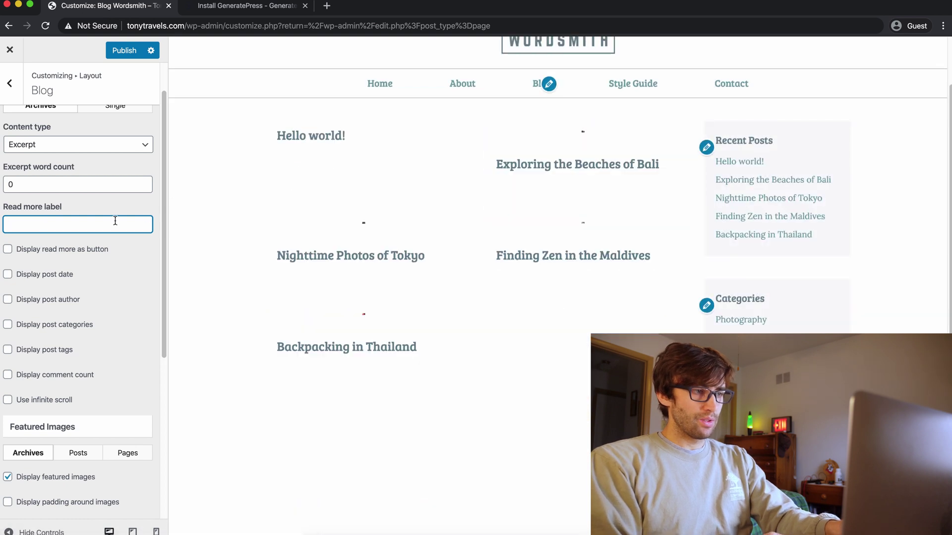
{"action": "scroll", "coordinate": [115, 221], "scroll_direction": "up", "scroll_amount": 2}
{"action": "scroll", "coordinate": [115, 224], "scroll_direction": "down", "scroll_amount": 10}
{"action": "scroll", "coordinate": [116, 225], "scroll_direction": "down", "scroll_amount": 2}
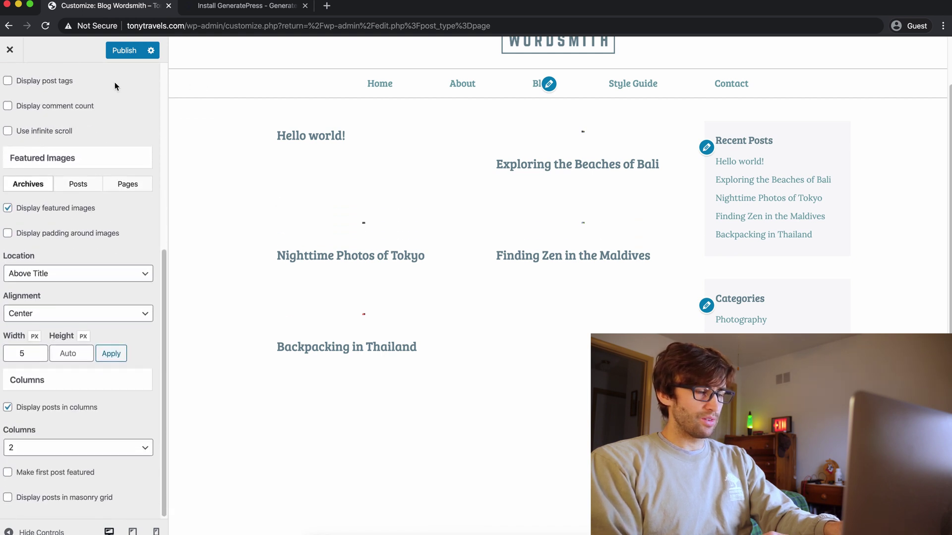
{"action": "scroll", "coordinate": [74, 232], "scroll_direction": "up", "scroll_amount": 12}
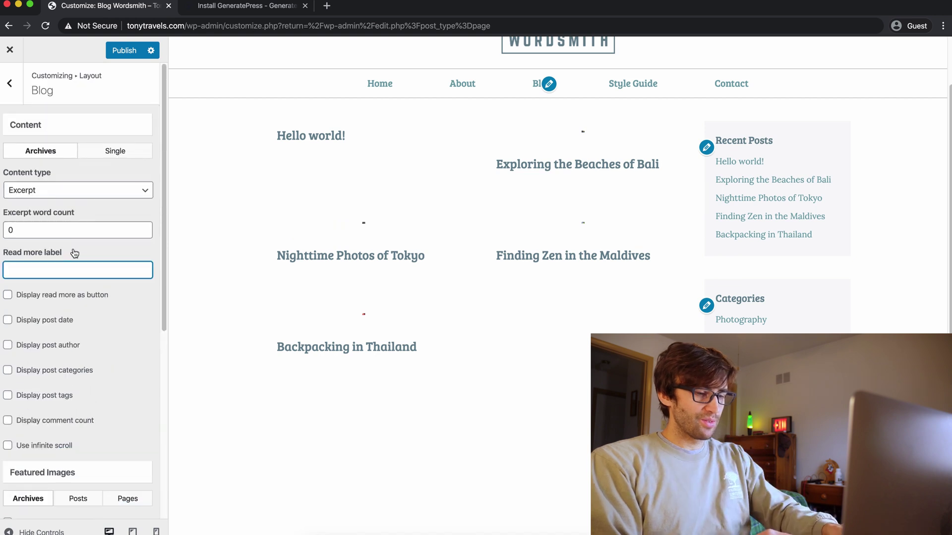
{"action": "type", "text": "4"}
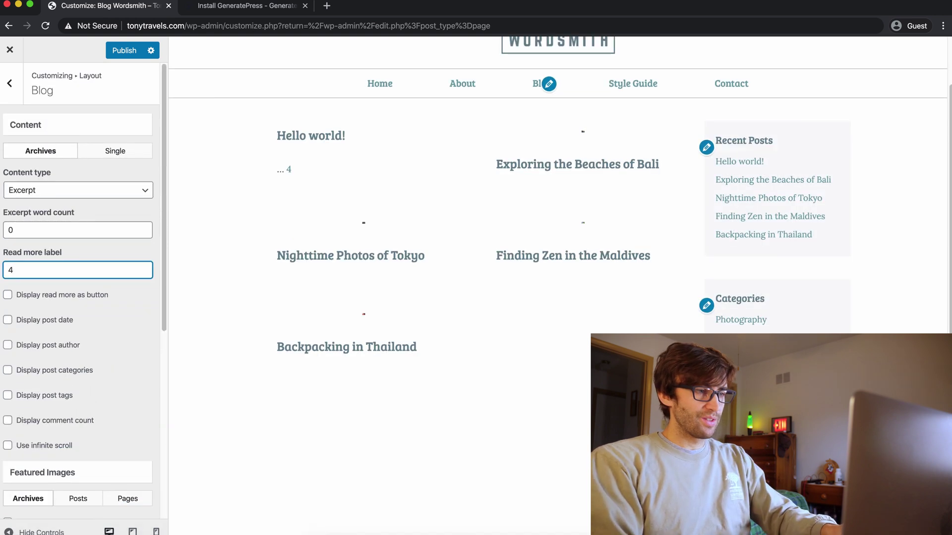
{"action": "key", "text": "BackSpace"}
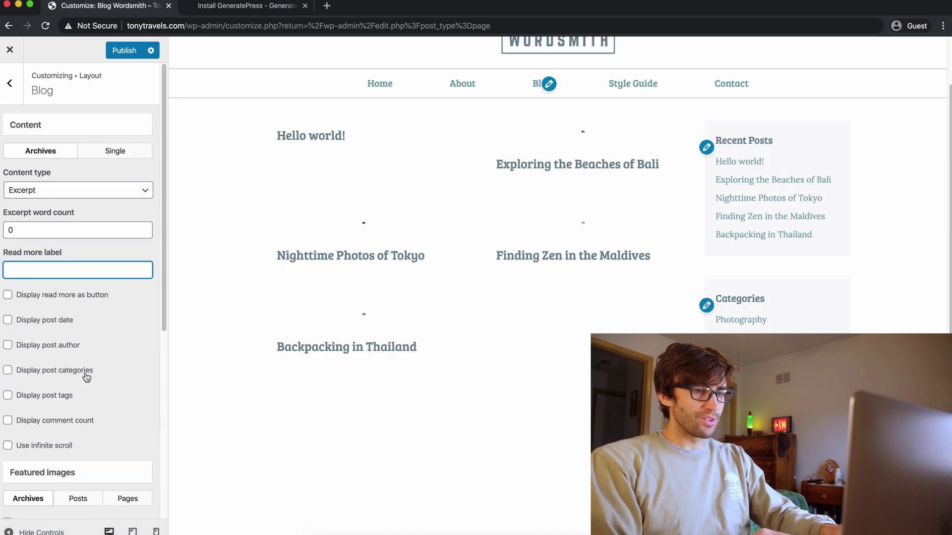
- Clear the featured image width back to Auto and apply the image settings
{"action": "scroll", "coordinate": [86, 377], "scroll_direction": "down", "scroll_amount": 11}
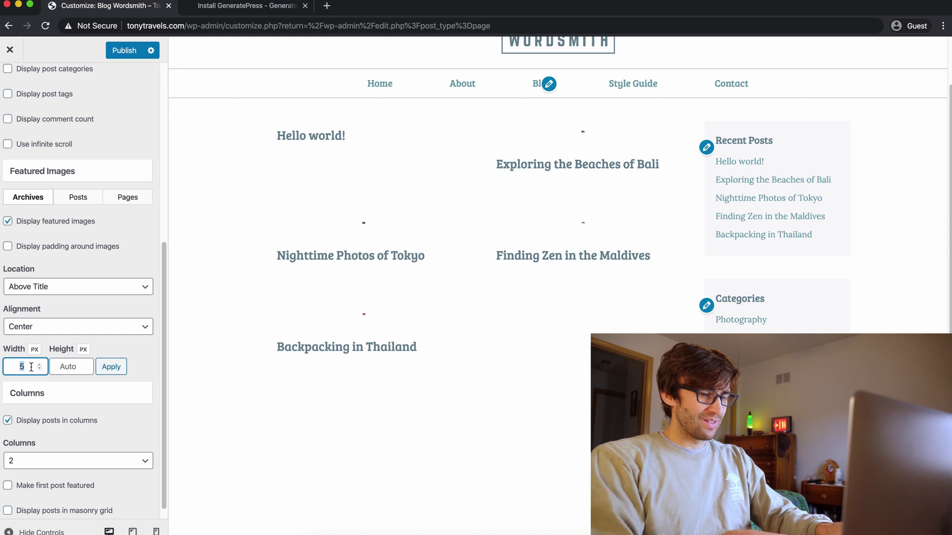
{"action": "key", "text": "BackSpace"}
{"action": "left_click", "coordinate": [113, 368]}
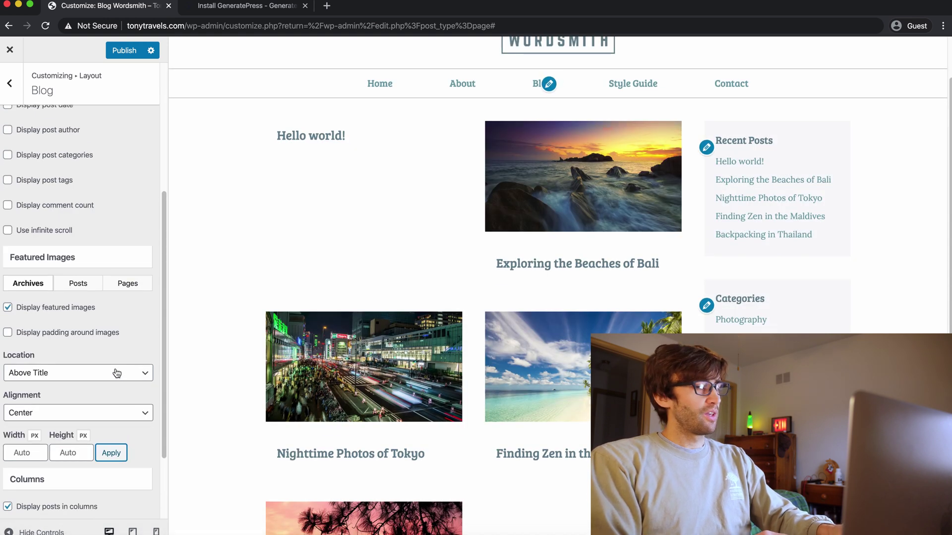
- Go to Typography > Headings and raise Heading 1 font size to 29
{"action": "scroll", "coordinate": [126, 333], "scroll_direction": "up", "scroll_amount": 5}
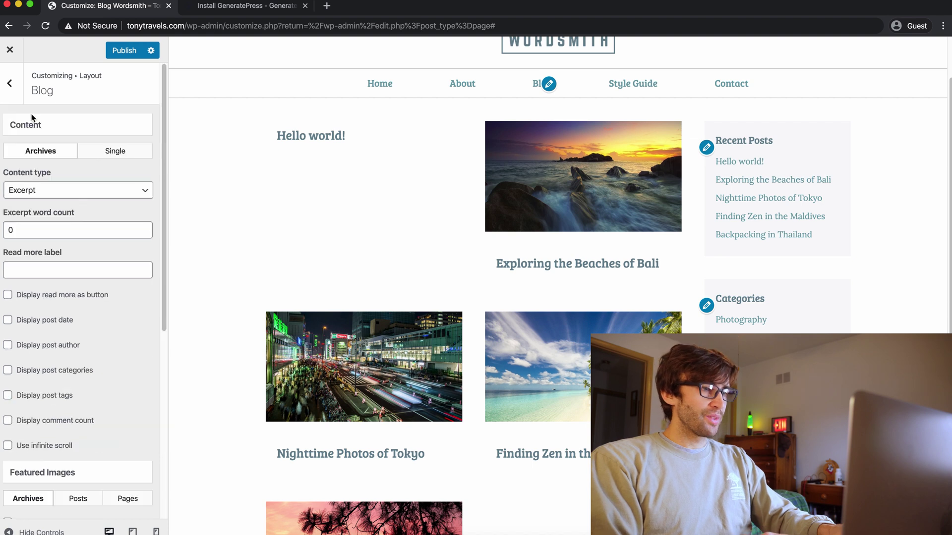
{"action": "left_click", "coordinate": [10, 82]}
{"action": "left_click", "coordinate": [9, 83]}
{"action": "left_click", "coordinate": [88, 245]}
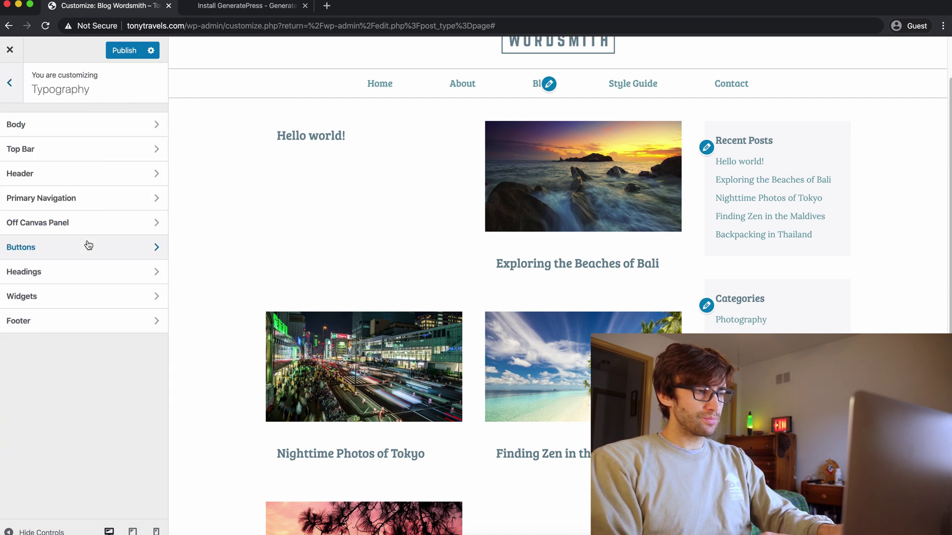
{"action": "left_click", "coordinate": [76, 277]}
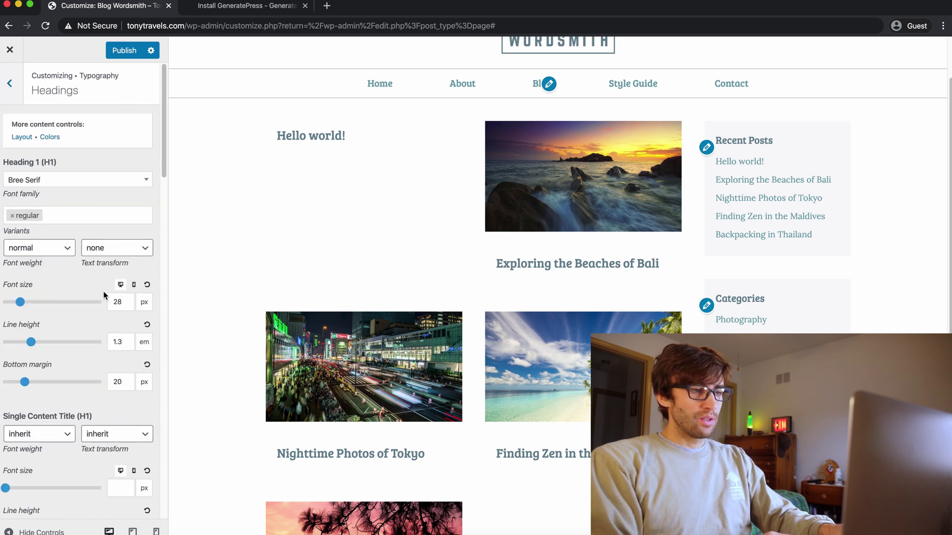
{"action": "scroll", "coordinate": [94, 288], "scroll_direction": "down", "scroll_amount": 5}
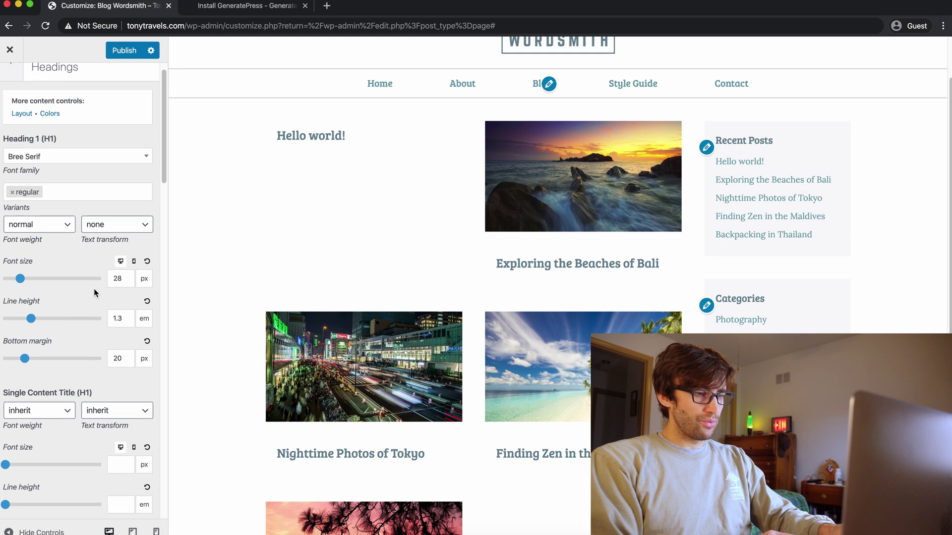
{"action": "scroll", "coordinate": [93, 289], "scroll_direction": "down", "scroll_amount": 8}
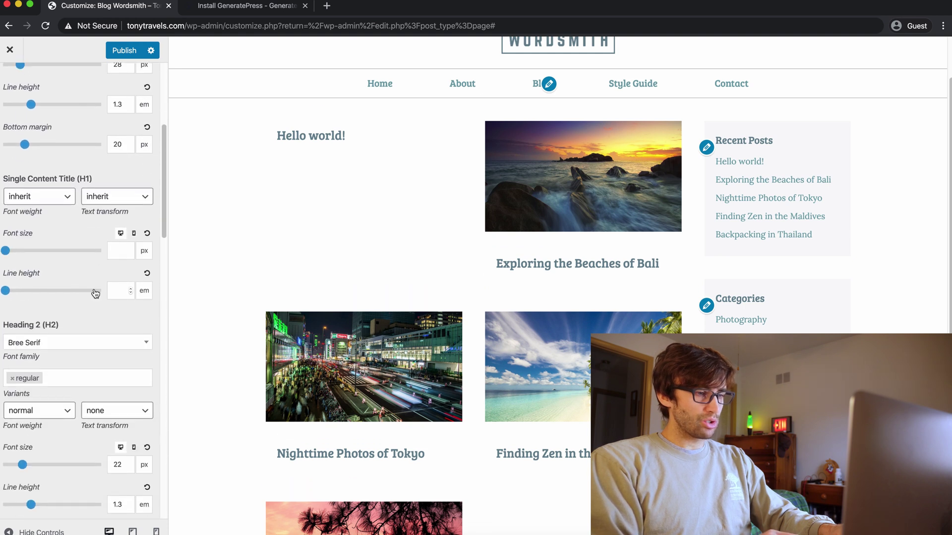
{"action": "scroll", "coordinate": [94, 288], "scroll_direction": "up", "scroll_amount": 7}
{"action": "scroll", "coordinate": [94, 288], "scroll_direction": "up", "scroll_amount": 3}
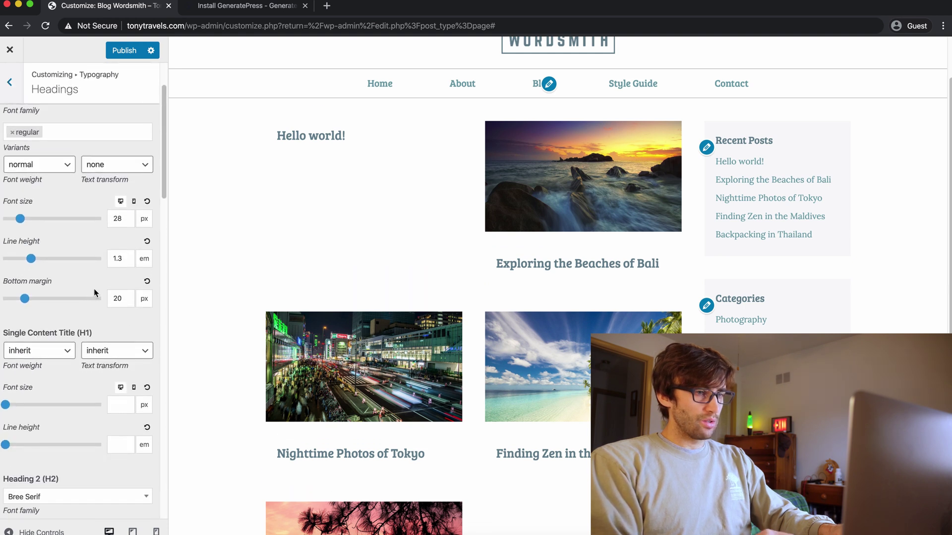
{"action": "scroll", "coordinate": [102, 354], "scroll_direction": "down", "scroll_amount": 1}
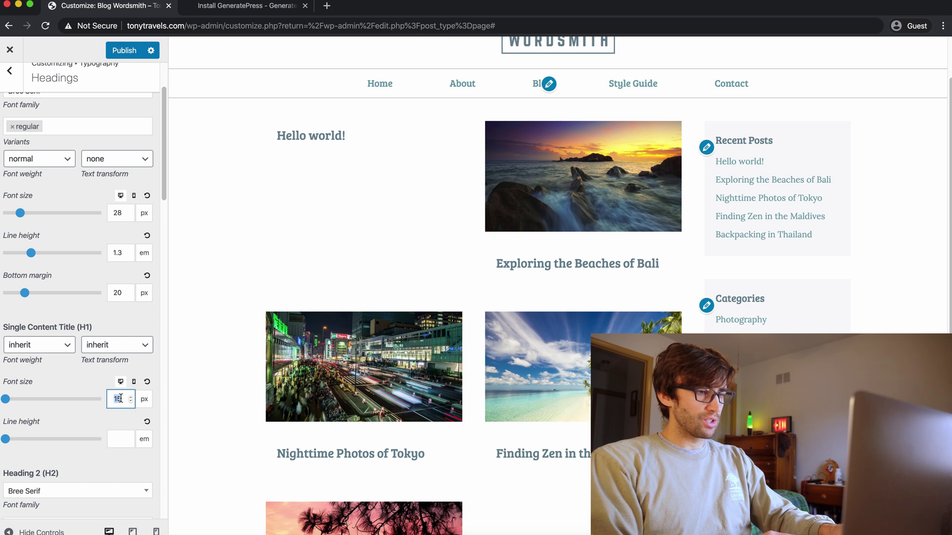
{"action": "left_click", "coordinate": [130, 211]}
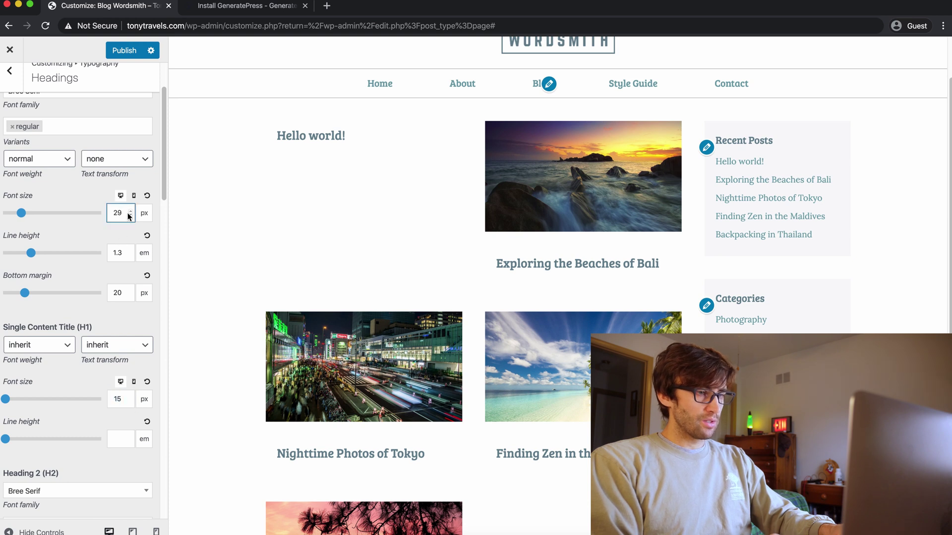
- Set the Heading 2 font size to 23 px
{"action": "scroll", "coordinate": [126, 316], "scroll_direction": "down", "scroll_amount": 5}
{"action": "left_click", "coordinate": [130, 367]}
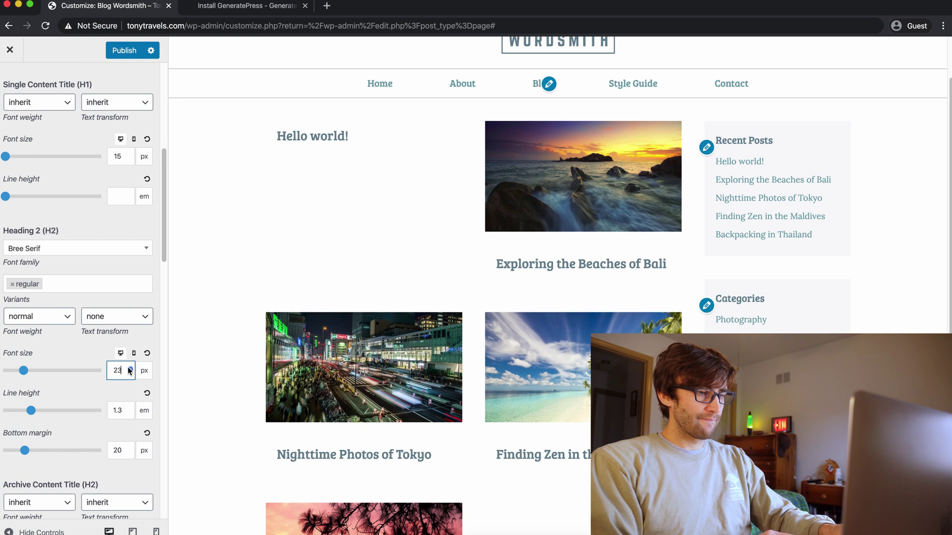
{"action": "left_click", "coordinate": [130, 373]}
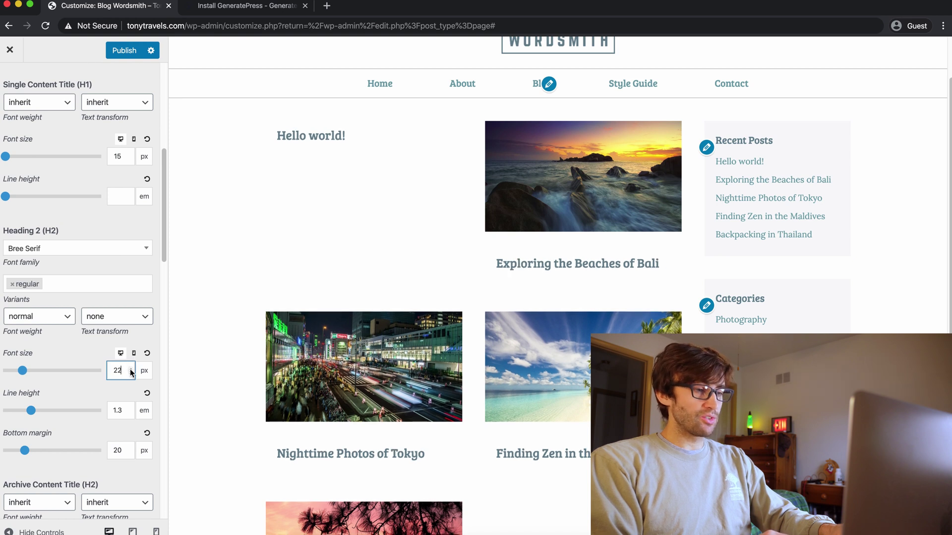
{"action": "left_click", "coordinate": [131, 369]}
{"action": "left_click", "coordinate": [131, 369]}
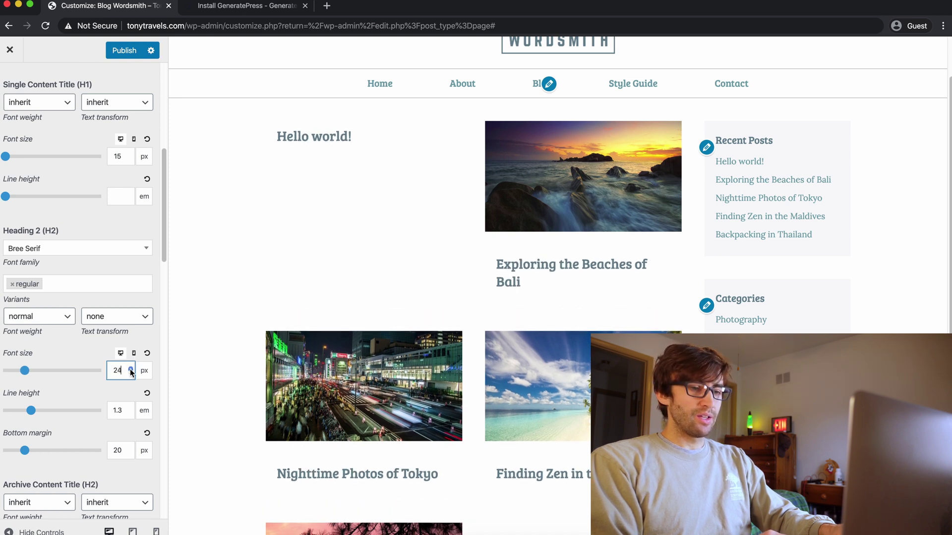
{"action": "left_click", "coordinate": [130, 374]}
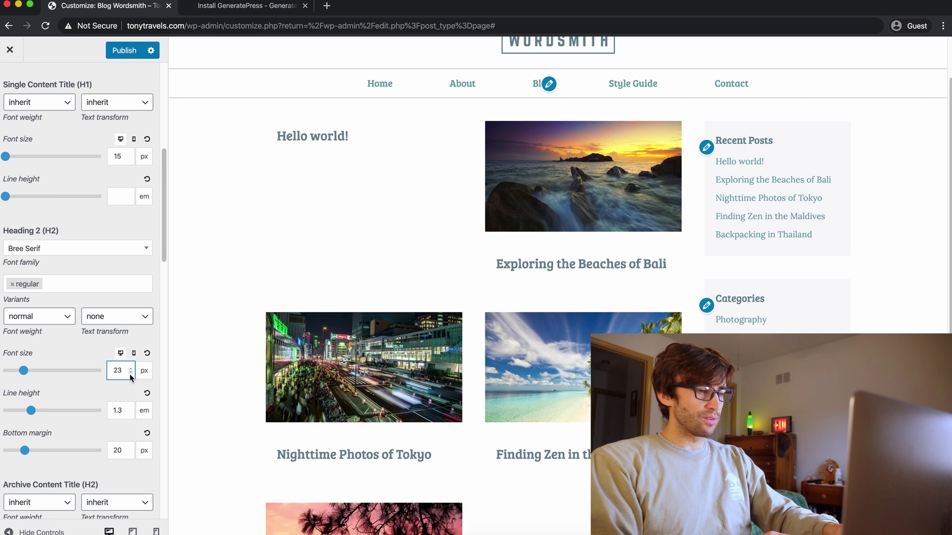
- Lower the Heading 2 line height to 0.1
{"action": "scroll", "coordinate": [85, 388], "scroll_direction": "down", "scroll_amount": 3}
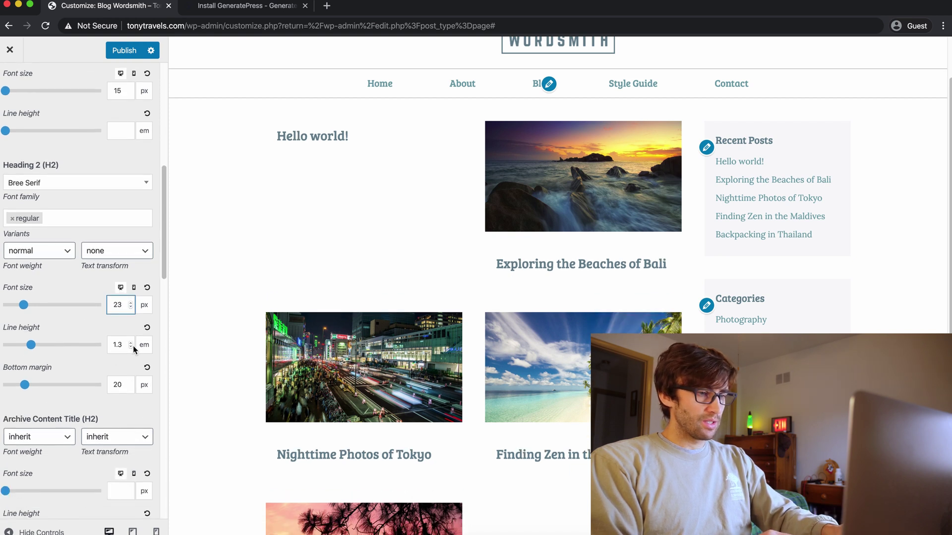
{"action": "left_click", "coordinate": [131, 343]}
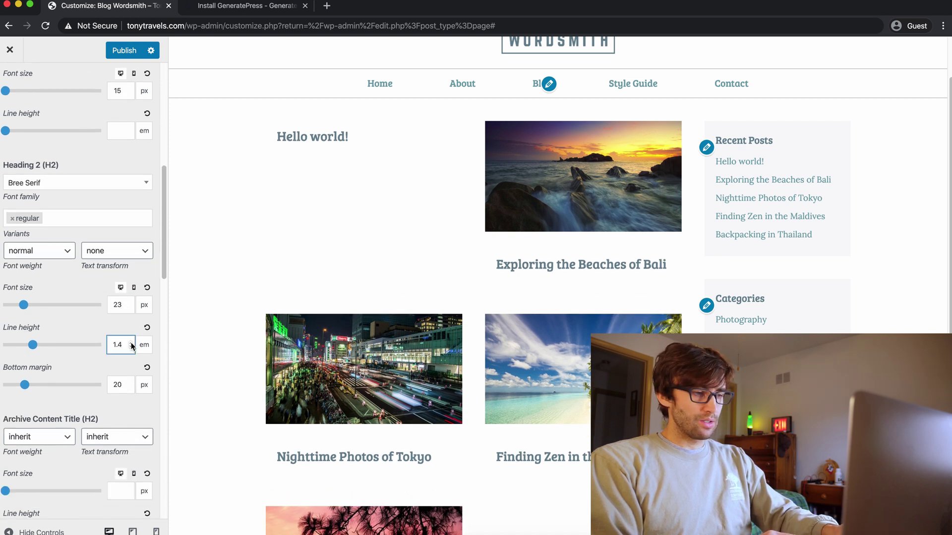
{"action": "left_click", "coordinate": [131, 348]}
{"action": "left_click", "coordinate": [132, 349]}
{"action": "left_click", "coordinate": [131, 348]}
{"action": "left_click", "coordinate": [131, 348]}
{"action": "left_click", "coordinate": [131, 348]}
{"action": "left_click", "coordinate": [131, 349]}
{"action": "left_click", "coordinate": [132, 349]}
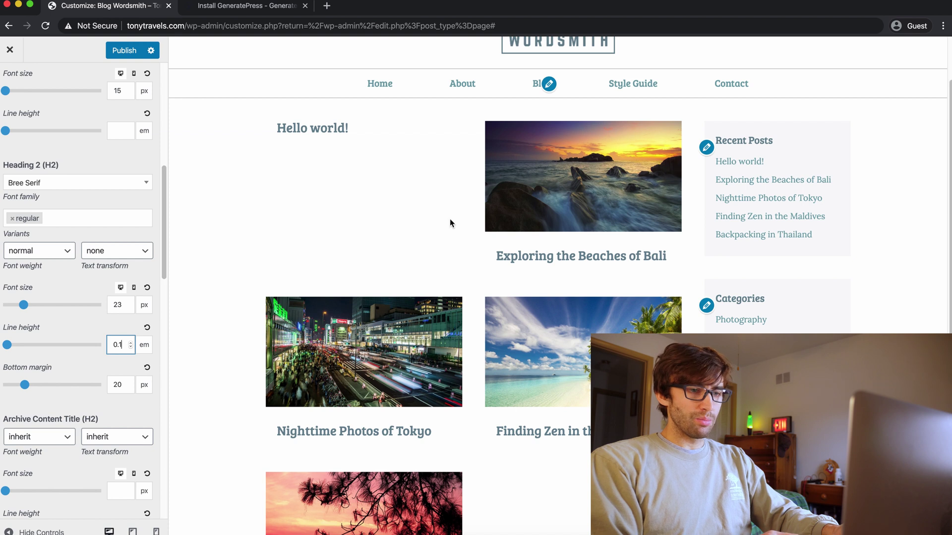
- Preview the Bali post and raise the Heading 2 line height to 0.9
{"action": "left_click", "coordinate": [540, 215]}
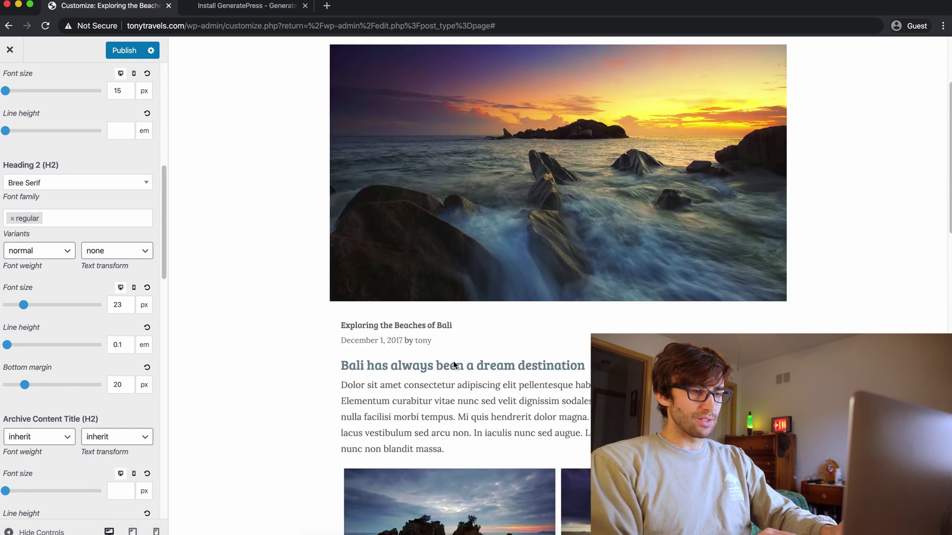
{"action": "scroll", "coordinate": [453, 366], "scroll_direction": "down", "scroll_amount": 1}
{"action": "left_click", "coordinate": [130, 346]}
{"action": "key", "text": "Up"}
{"action": "key", "text": "Up"}
{"action": "key", "text": "Up"}
{"action": "key", "text": "Up"}
{"action": "key", "text": "Up"}
{"action": "key", "text": "Up"}
{"action": "key", "text": "Up"}
{"action": "key", "text": "Up"}
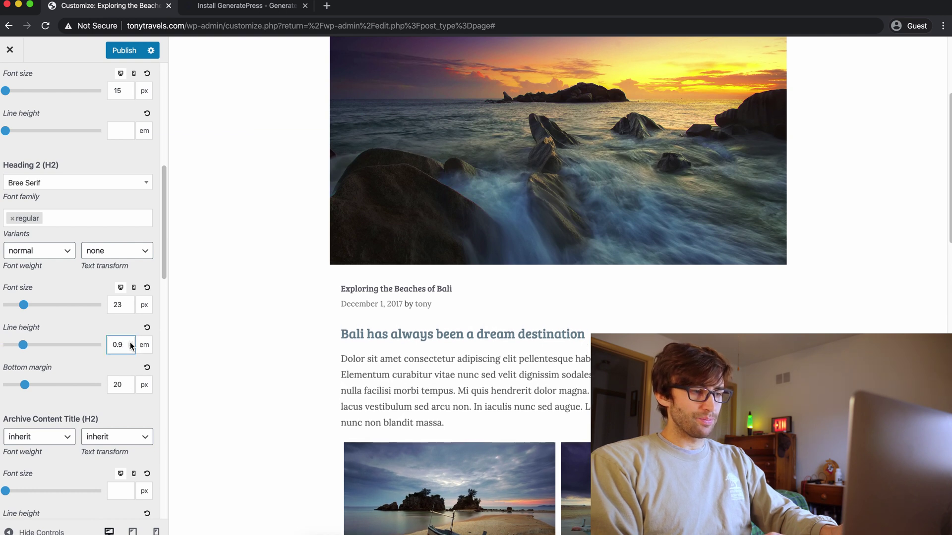
- Try a Heading 2 bottom margin of 18, then restore it to 20
{"action": "left_click", "coordinate": [130, 387]}
{"action": "left_click", "coordinate": [131, 387]}
{"action": "left_click", "coordinate": [131, 382]}
{"action": "left_click", "coordinate": [130, 383]}
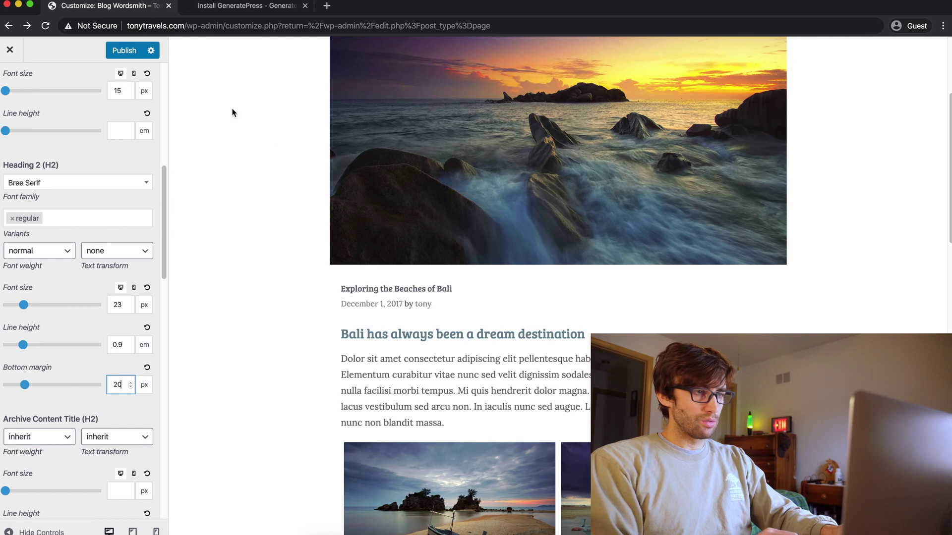
- Return the preview to the blog listing and retype the Heading 2 bottom margin value
{"action": "scroll", "coordinate": [225, 104], "scroll_direction": "up", "scroll_amount": 4}
{"action": "left_click", "coordinate": [533, 152]}
{"action": "scroll", "coordinate": [488, 230], "scroll_direction": "down", "scroll_amount": 5}
{"action": "scroll", "coordinate": [489, 229], "scroll_direction": "up", "scroll_amount": 2}
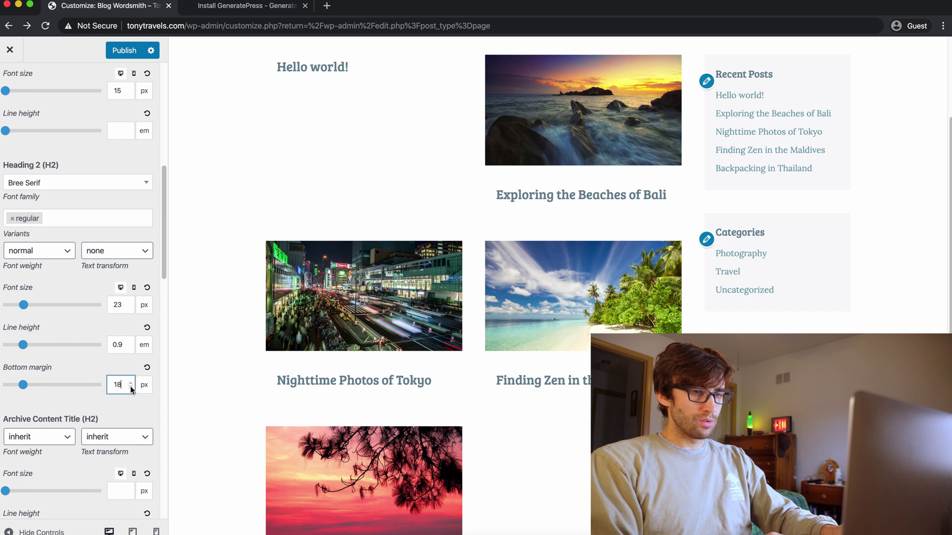
{"action": "key", "text": "BackSpace"}
{"action": "key", "text": "BackSpace"}
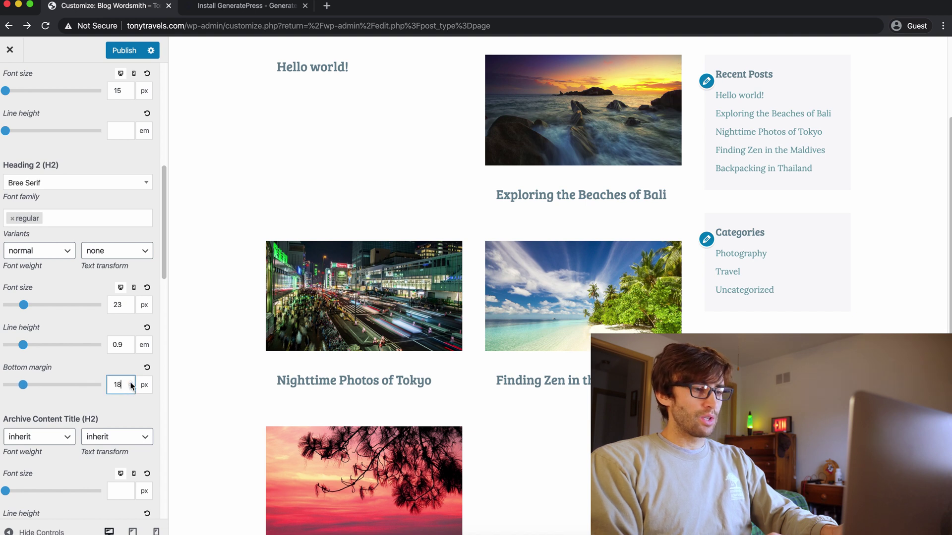
{"action": "type", "text": "7"}
{"action": "key", "text": "BackSpace"}
{"action": "type", "text": "25"}
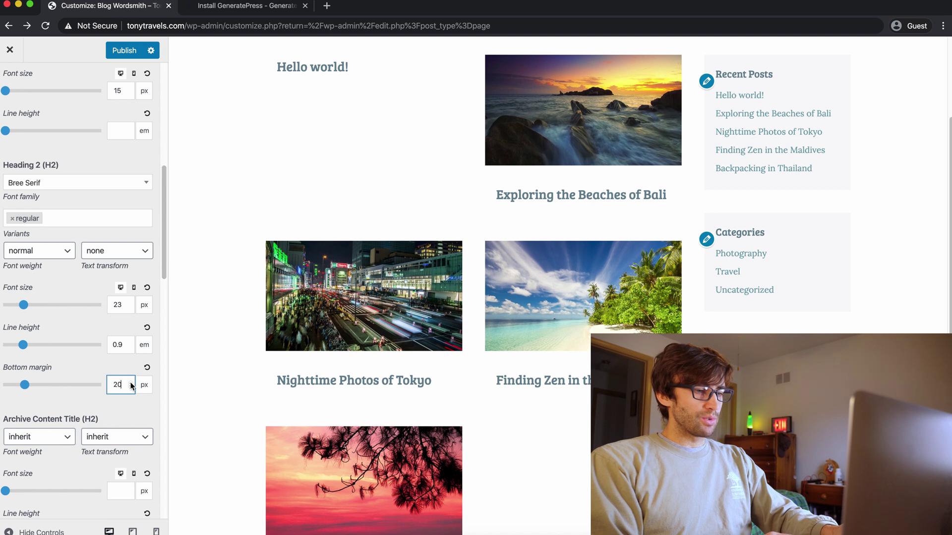
- Give archive post titles a 15 px size and check the Bali post preview
{"action": "scroll", "coordinate": [124, 433], "scroll_direction": "down", "scroll_amount": 3}
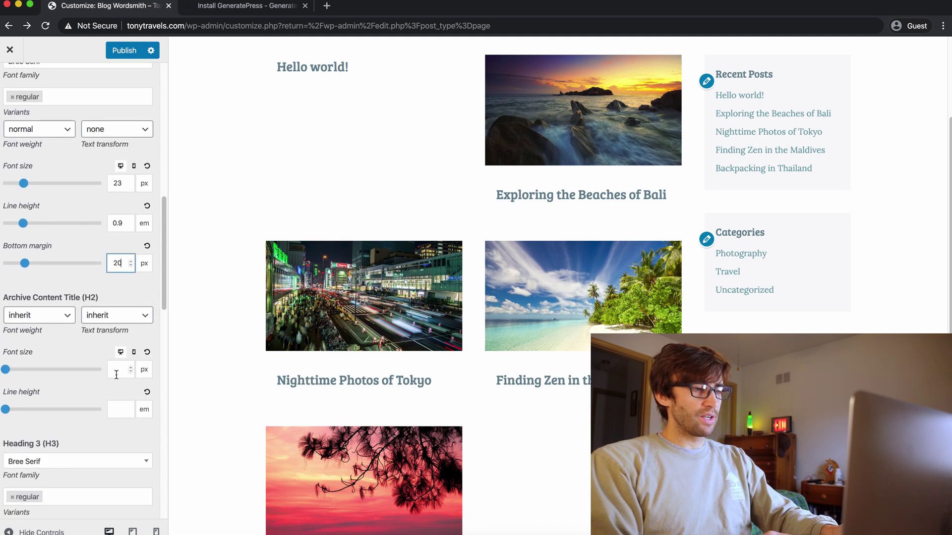
{"action": "left_click", "coordinate": [132, 367]}
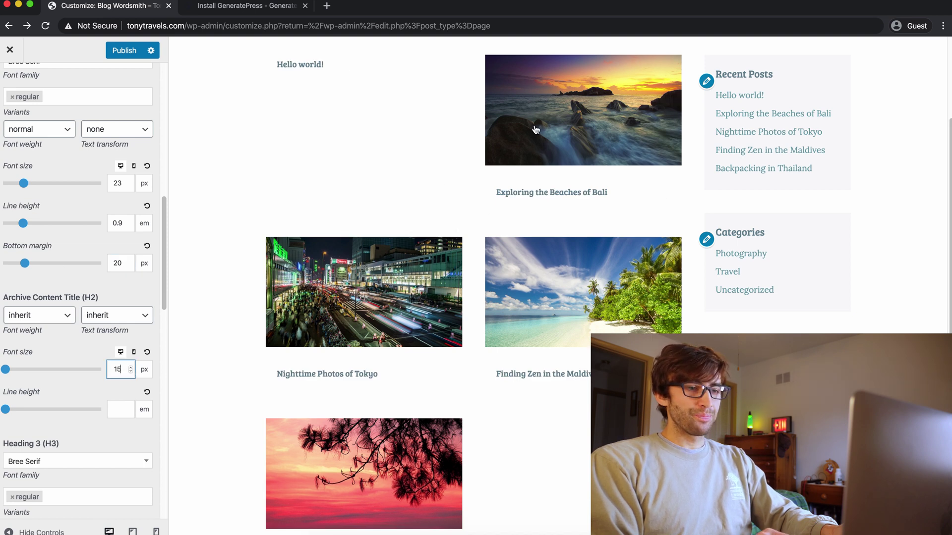
{"action": "left_click", "coordinate": [516, 161]}
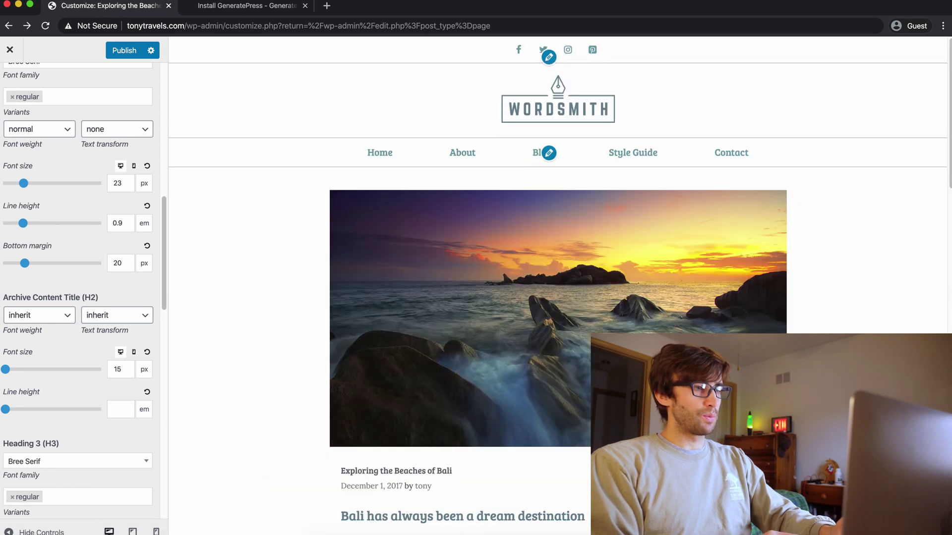
{"action": "scroll", "coordinate": [456, 388], "scroll_direction": "down", "scroll_amount": 3}
{"action": "left_click_drag", "start_coordinate": [436, 394], "coordinate": [361, 394]}
{"action": "scroll", "coordinate": [442, 221], "scroll_direction": "up", "scroll_amount": 3}
{"action": "left_click", "coordinate": [527, 144]}
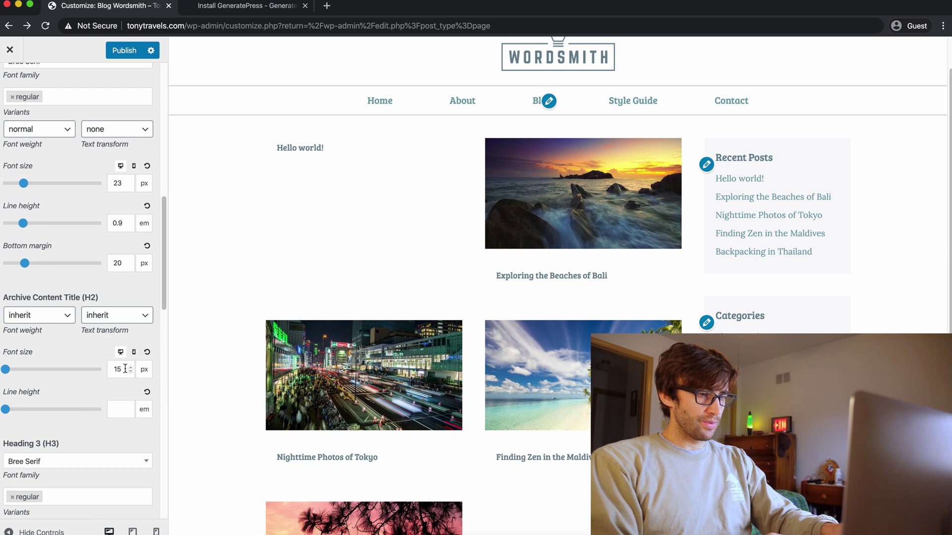
- Enlarge archive post titles to 23 px and set their line height to 0
{"action": "left_click", "coordinate": [130, 367]}
{"action": "left_click", "coordinate": [129, 367]}
{"action": "left_click", "coordinate": [130, 367]}
{"action": "left_click", "coordinate": [130, 367]}
{"action": "left_click", "coordinate": [130, 367]}
{"action": "left_click", "coordinate": [130, 368]}
{"action": "left_click", "coordinate": [130, 368]}
{"action": "left_click", "coordinate": [130, 368]}
{"action": "left_click", "coordinate": [130, 368]}
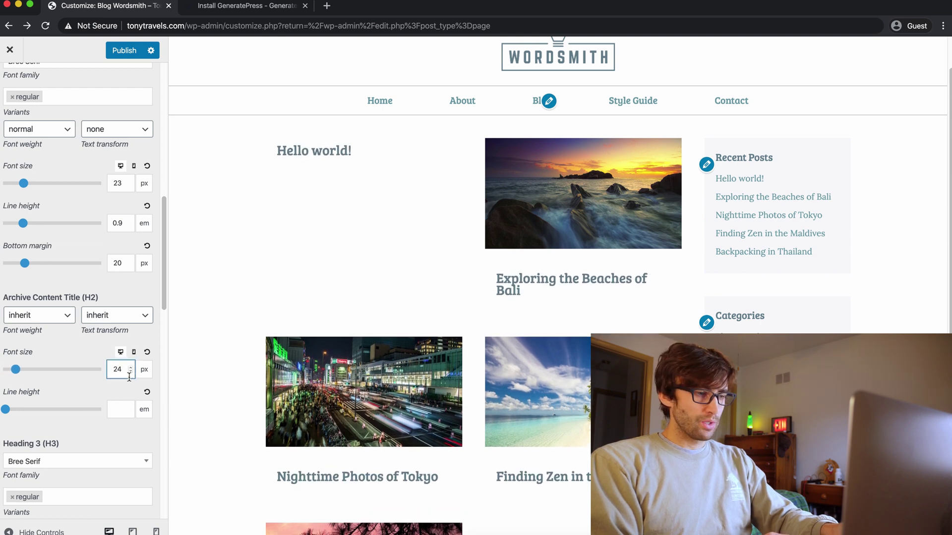
{"action": "left_click", "coordinate": [130, 372]}
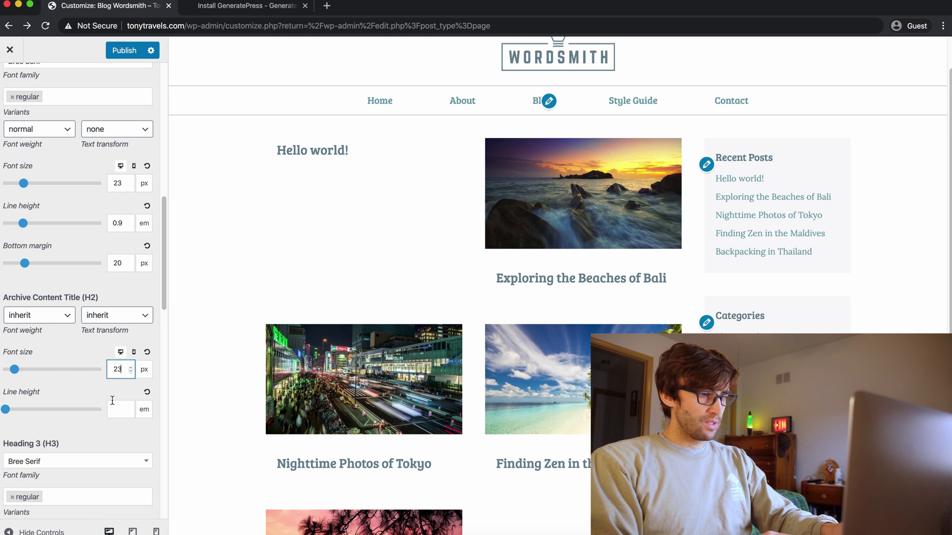
{"action": "left_click", "coordinate": [129, 408]}
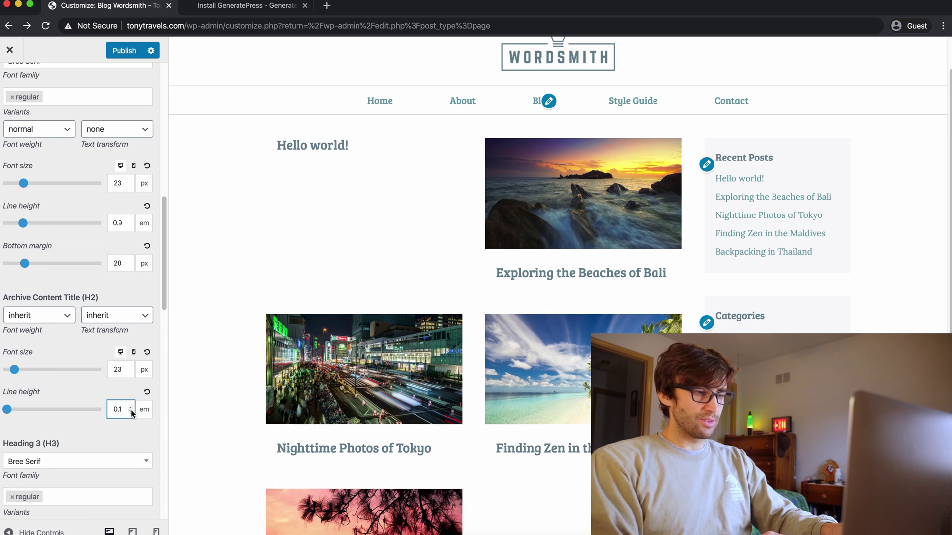
{"action": "left_click", "coordinate": [131, 411]}
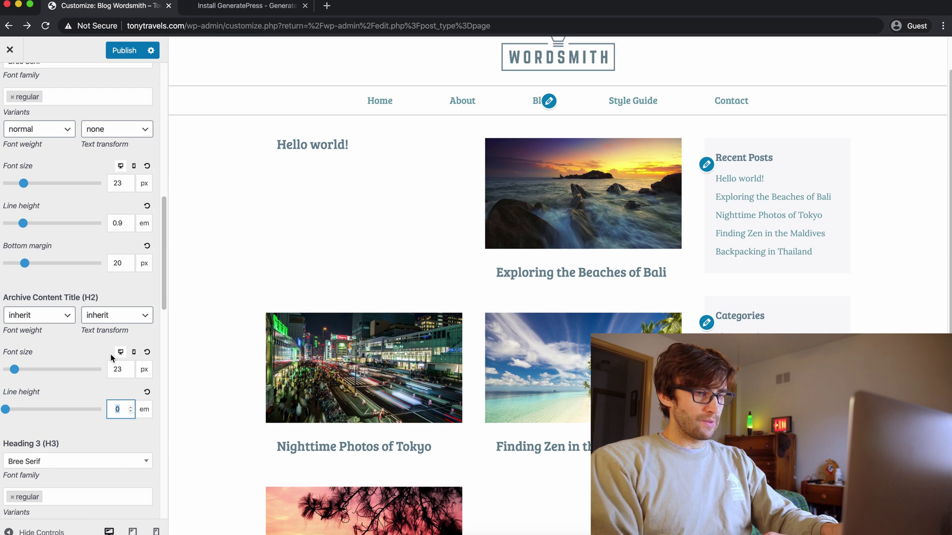
- Make archive post titles font weight 900, keeping the 23 px size
{"action": "left_click", "coordinate": [53, 317]}
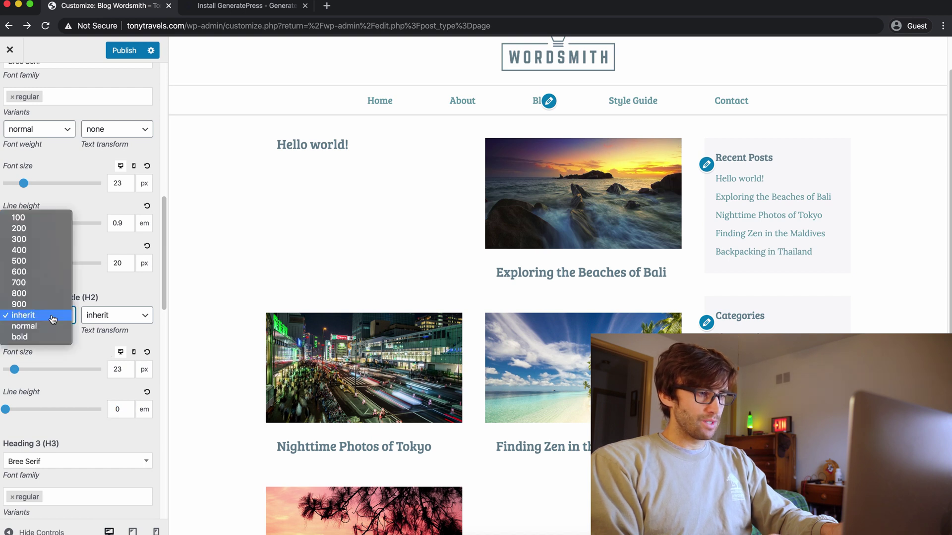
{"action": "left_click", "coordinate": [52, 307]}
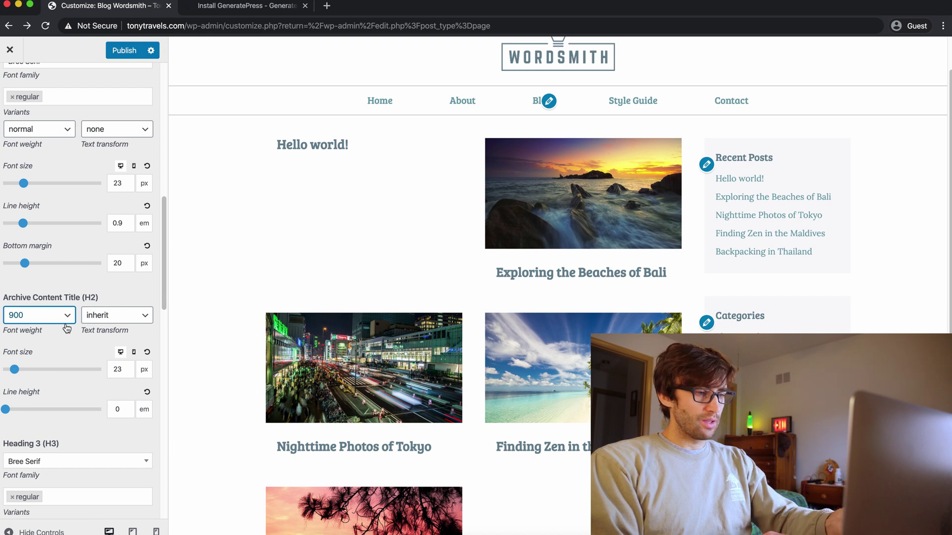
{"action": "left_click", "coordinate": [129, 368]}
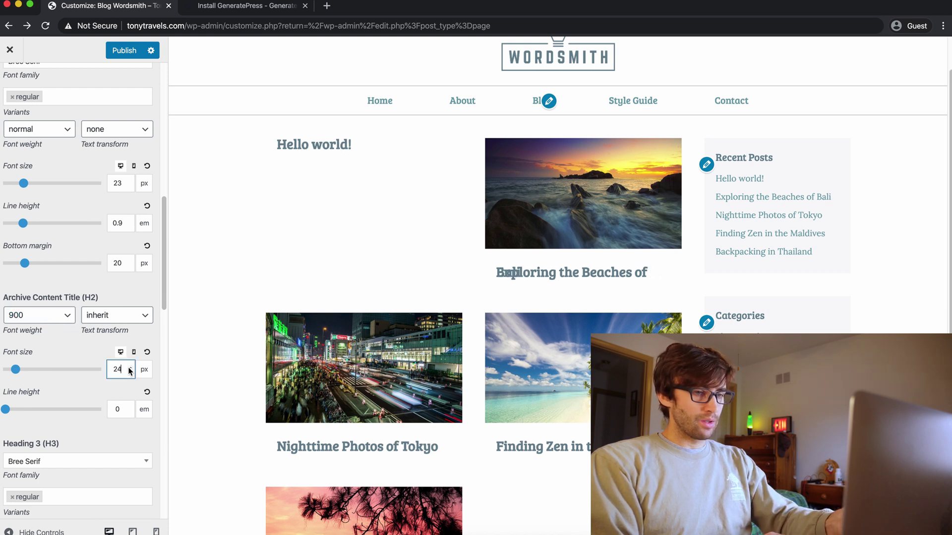
{"action": "left_click", "coordinate": [129, 372]}
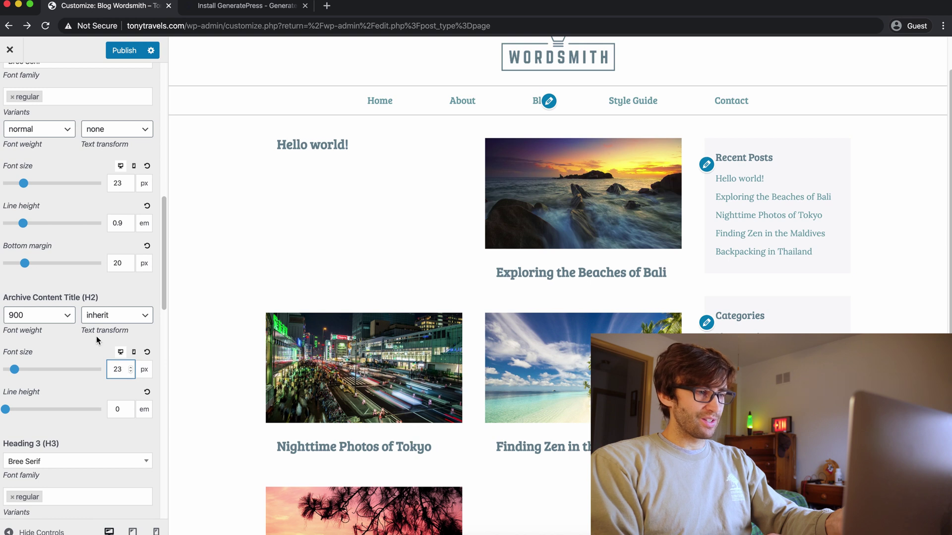
{"action": "left_click", "coordinate": [67, 316]}
{"action": "left_click", "coordinate": [114, 363]}
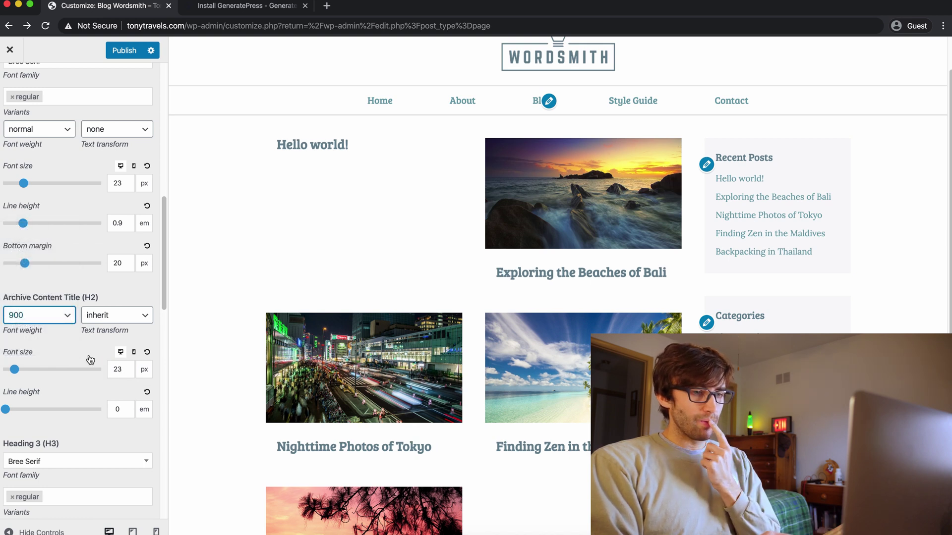
{"action": "scroll", "coordinate": [100, 349], "scroll_direction": "down", "scroll_amount": 3}
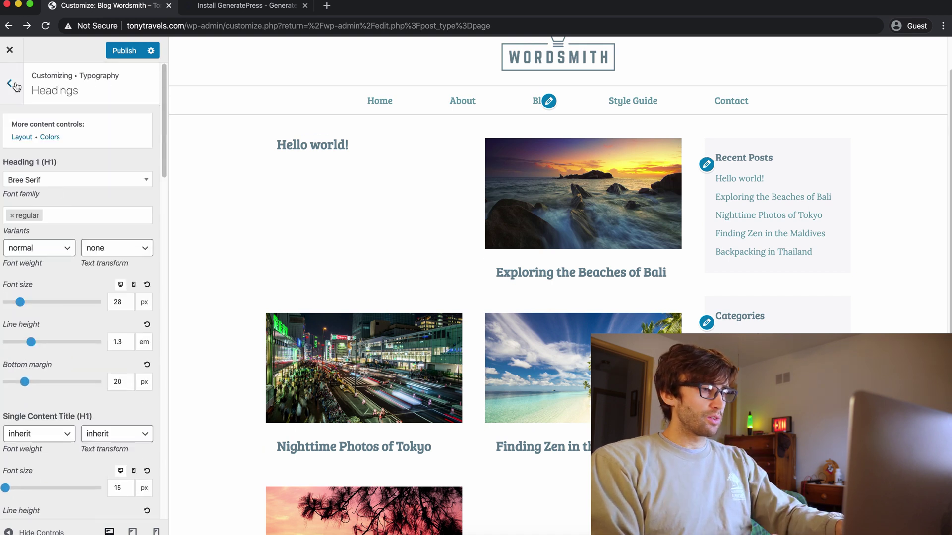
- In Layout > Container, lower the Separating Space to 35 px
{"action": "left_click", "coordinate": [13, 84]}
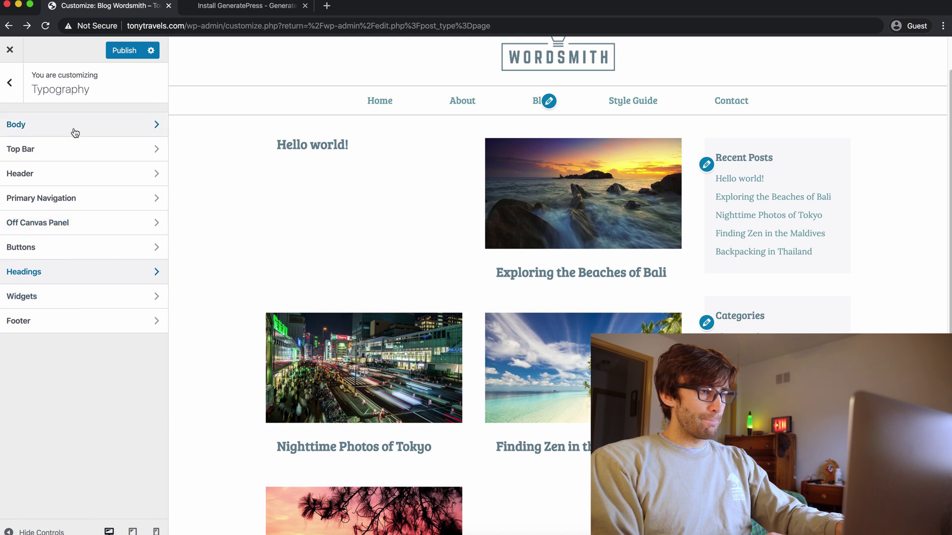
{"action": "left_click", "coordinate": [9, 98]}
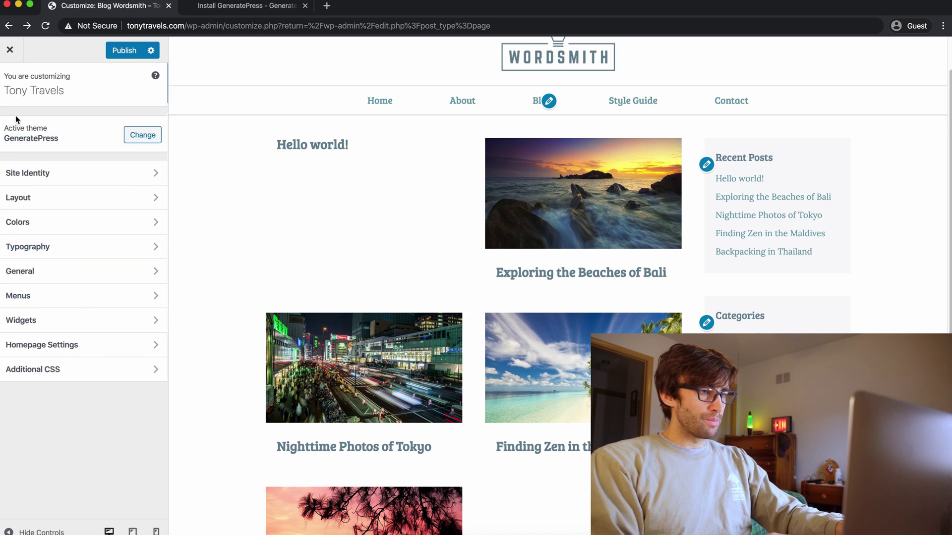
{"action": "left_click", "coordinate": [58, 204]}
{"action": "left_click", "coordinate": [89, 124]}
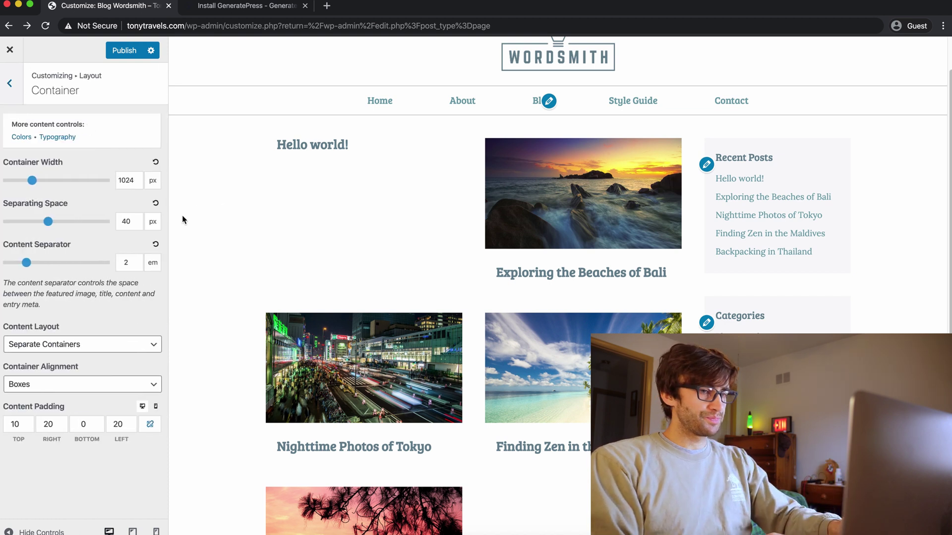
{"action": "left_click", "coordinate": [139, 224]}
{"action": "left_click", "coordinate": [139, 224]}
{"action": "left_click", "coordinate": [139, 224]}
{"action": "left_click", "coordinate": [138, 224]}
{"action": "left_click", "coordinate": [139, 224]}
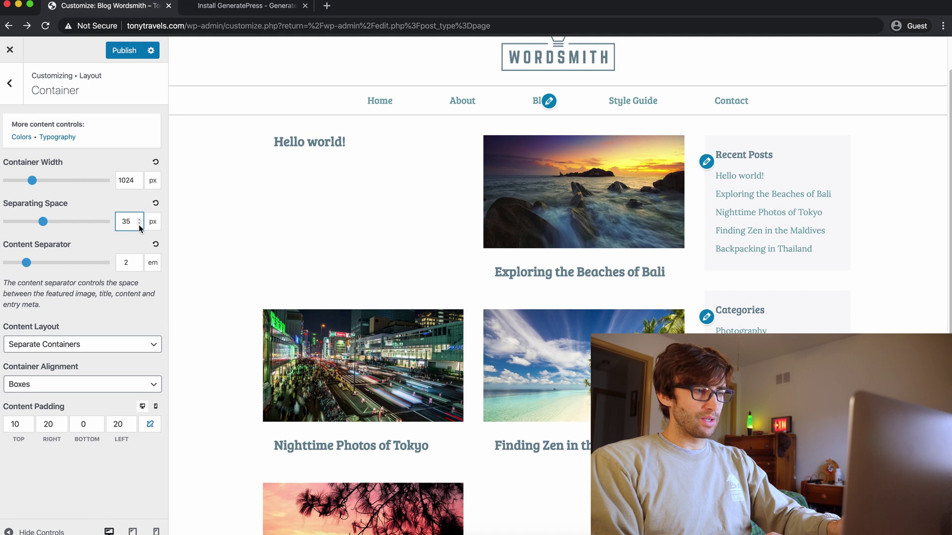
- Reduce the Content Separator to 1 em
{"action": "left_click", "coordinate": [139, 265]}
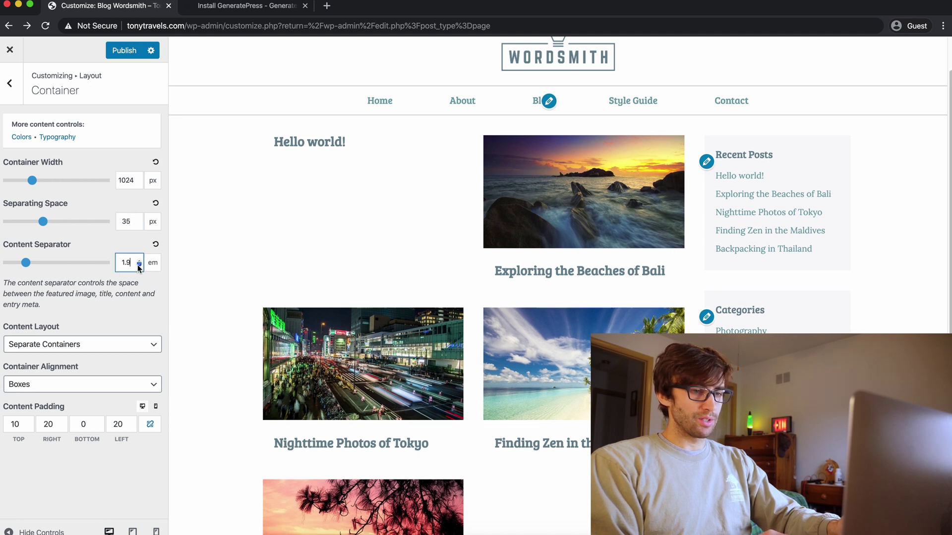
{"action": "left_click", "coordinate": [139, 265]}
{"action": "left_click", "coordinate": [139, 265]}
{"action": "left_click", "coordinate": [139, 265]}
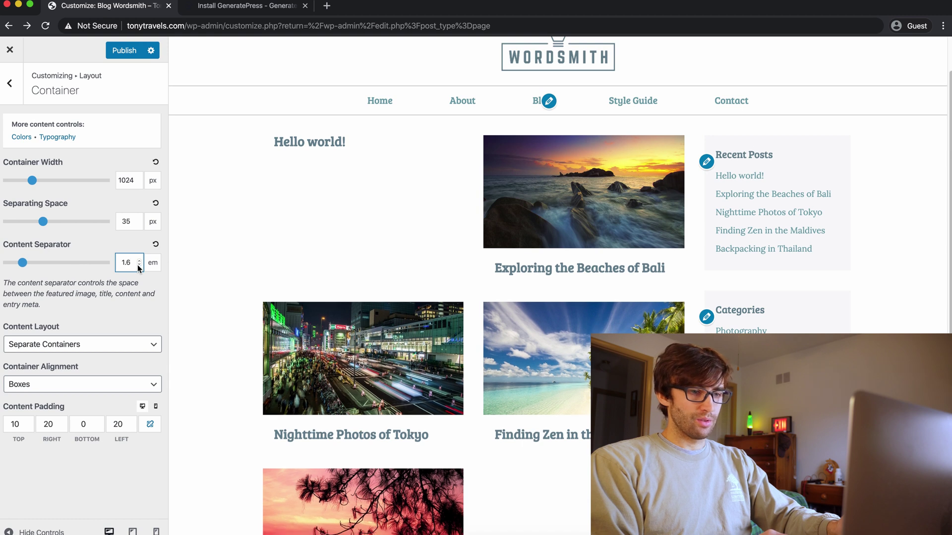
{"action": "left_click", "coordinate": [139, 265]}
{"action": "left_click", "coordinate": [139, 266]}
{"action": "left_click", "coordinate": [138, 265]}
{"action": "left_click", "coordinate": [139, 265]}
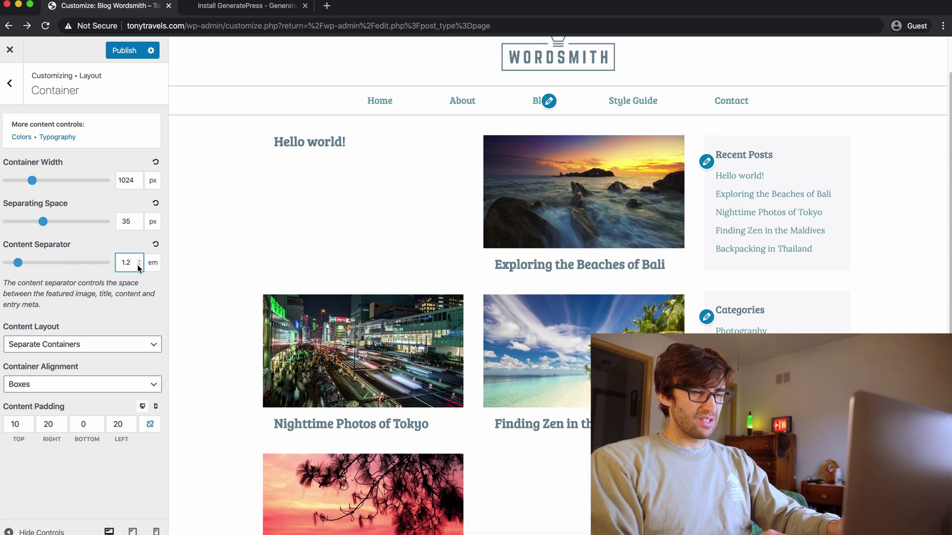
{"action": "left_click", "coordinate": [138, 265]}
{"action": "left_click", "coordinate": [139, 265]}
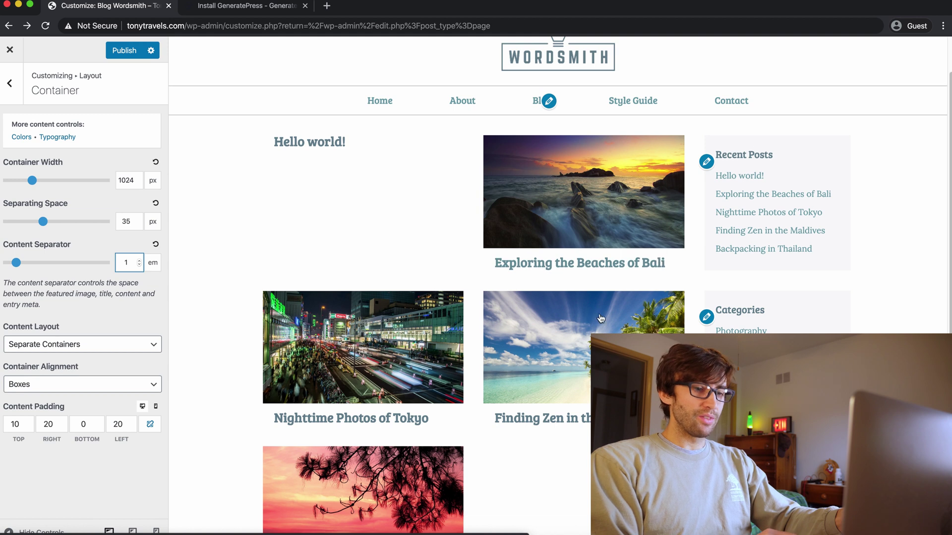
- Inspect the Bali post title in the preview, then return to the Blog page
{"action": "left_click", "coordinate": [591, 196]}
{"action": "scroll", "coordinate": [525, 341], "scroll_direction": "down", "scroll_amount": 4}
{"action": "scroll", "coordinate": [525, 341], "scroll_direction": "down", "scroll_amount": 3}
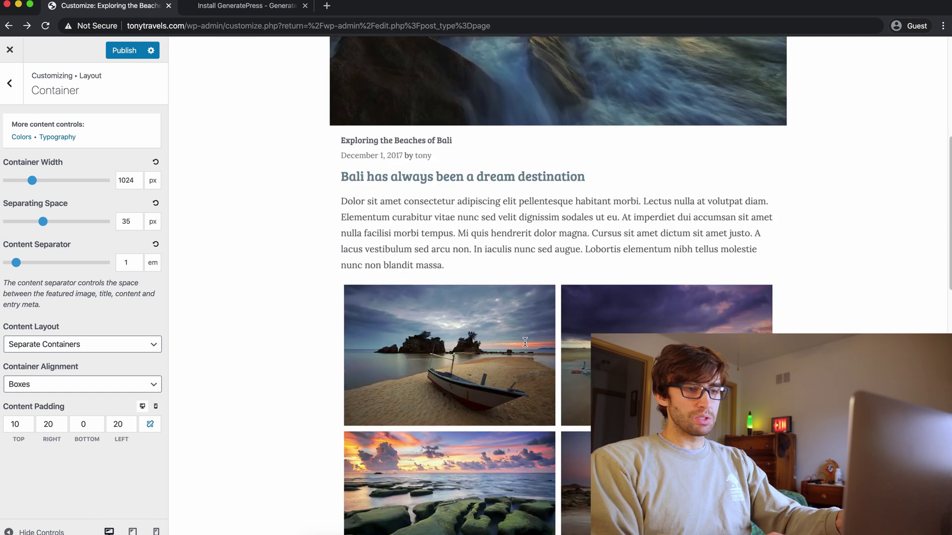
{"action": "scroll", "coordinate": [525, 342], "scroll_direction": "up", "scroll_amount": 2}
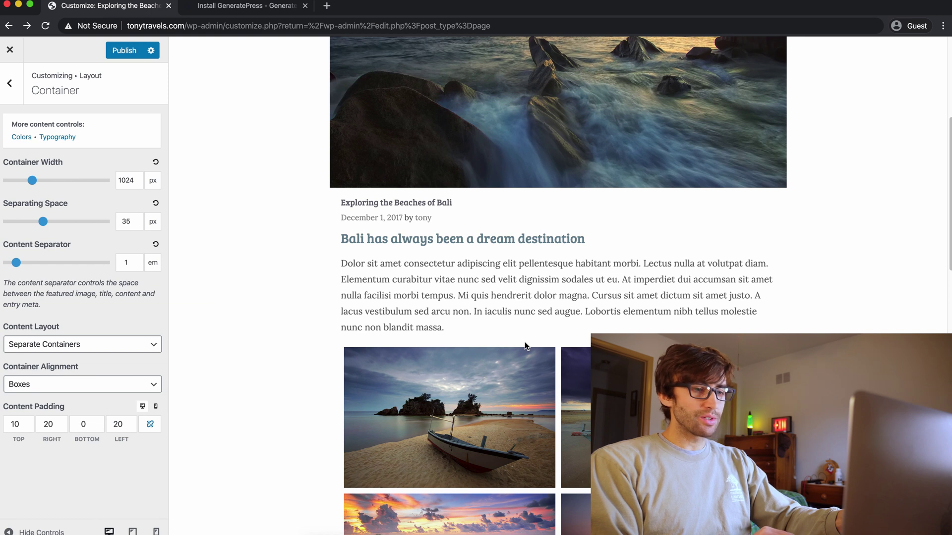
{"action": "scroll", "coordinate": [525, 341], "scroll_direction": "up", "scroll_amount": 3}
{"action": "left_click_drag", "start_coordinate": [341, 331], "coordinate": [449, 326]}
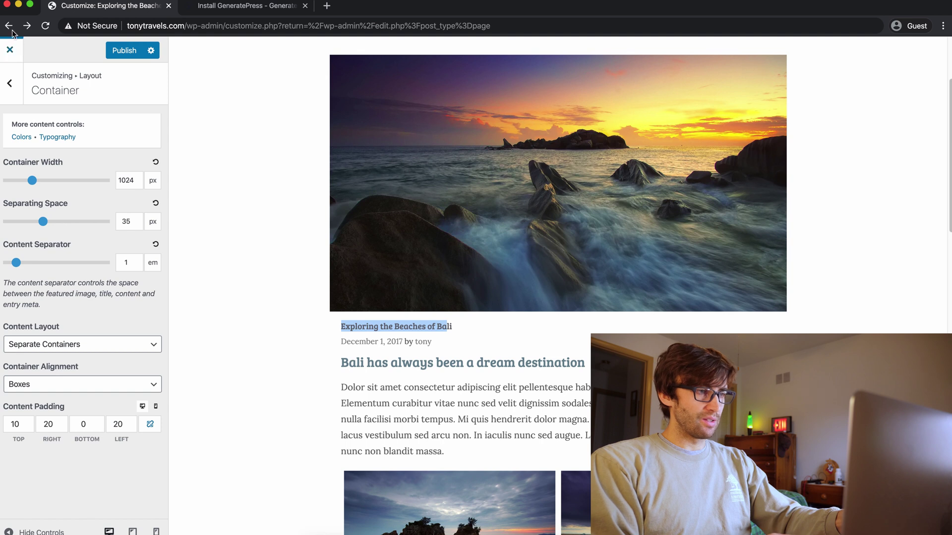
{"action": "scroll", "coordinate": [341, 196], "scroll_direction": "up", "scroll_amount": 3}
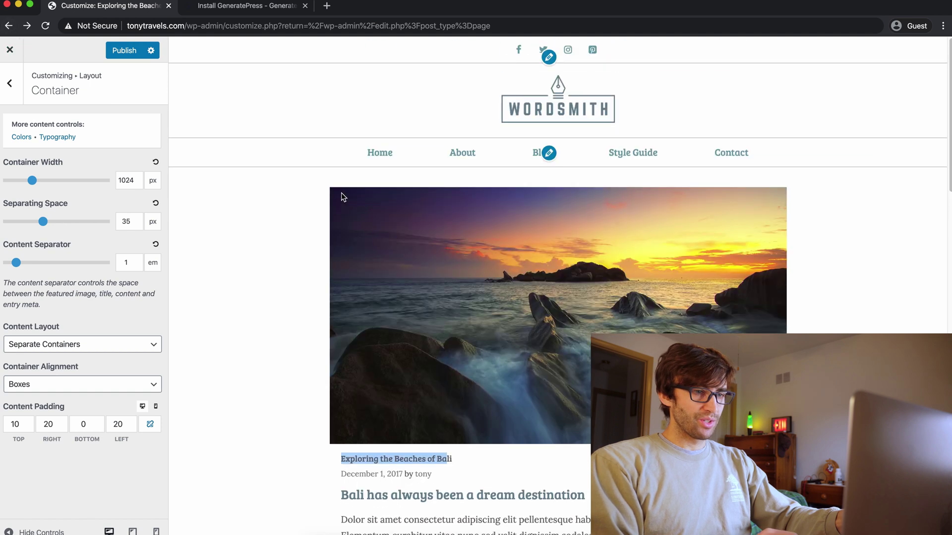
{"action": "left_click", "coordinate": [536, 153]}
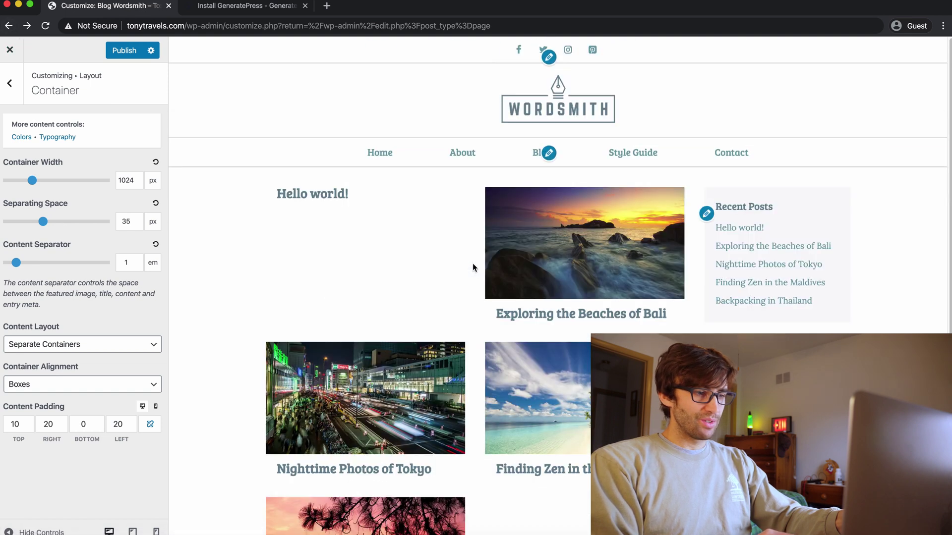
- Go to Typography > Headings and step Heading 2 font size back to 23
{"action": "left_click", "coordinate": [10, 83]}
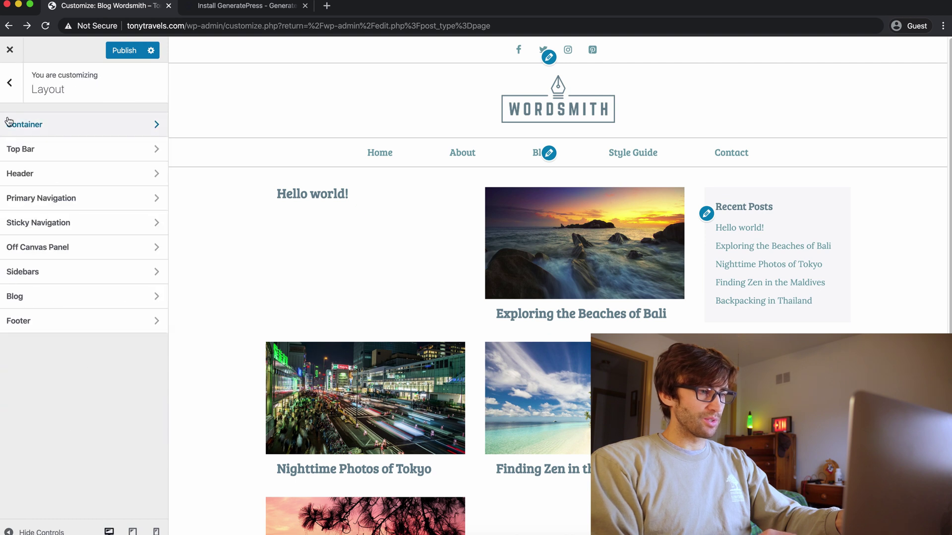
{"action": "left_click", "coordinate": [10, 94]}
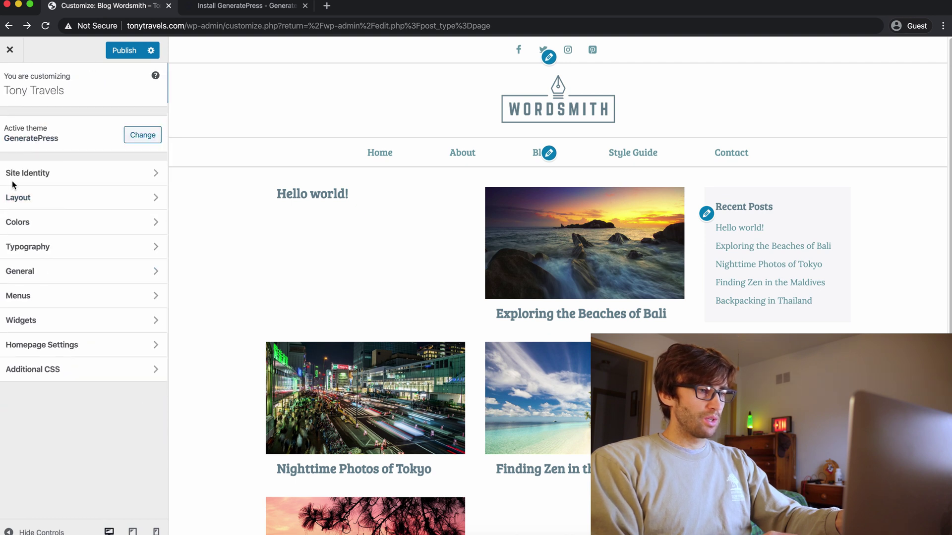
{"action": "left_click", "coordinate": [55, 254]}
{"action": "left_click", "coordinate": [68, 272]}
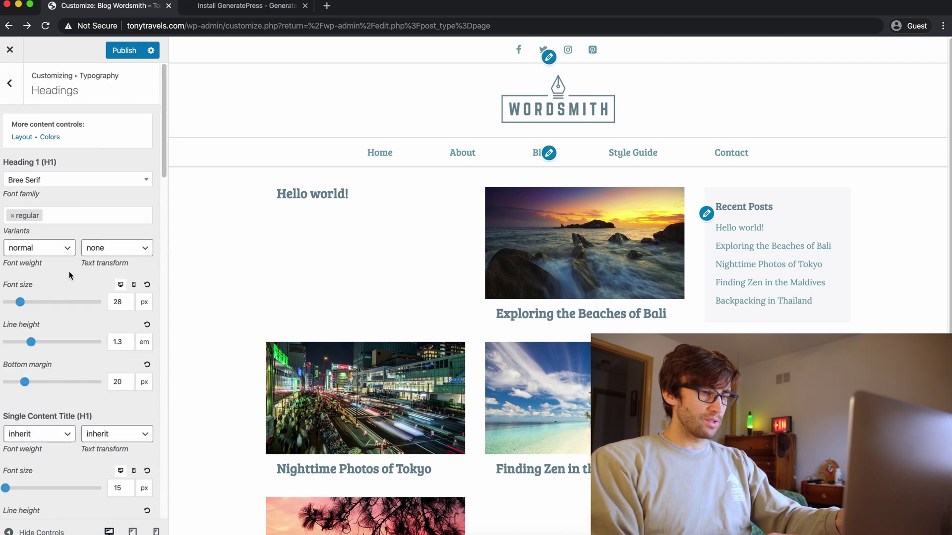
{"action": "scroll", "coordinate": [69, 314], "scroll_direction": "down", "scroll_amount": 1}
{"action": "scroll", "coordinate": [69, 314], "scroll_direction": "down", "scroll_amount": 10}
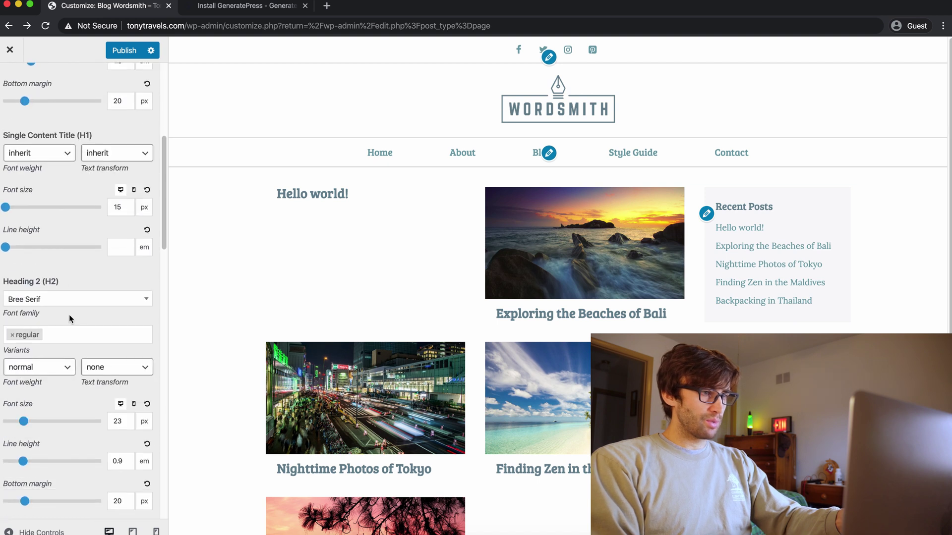
{"action": "scroll", "coordinate": [71, 319], "scroll_direction": "down", "scroll_amount": 7}
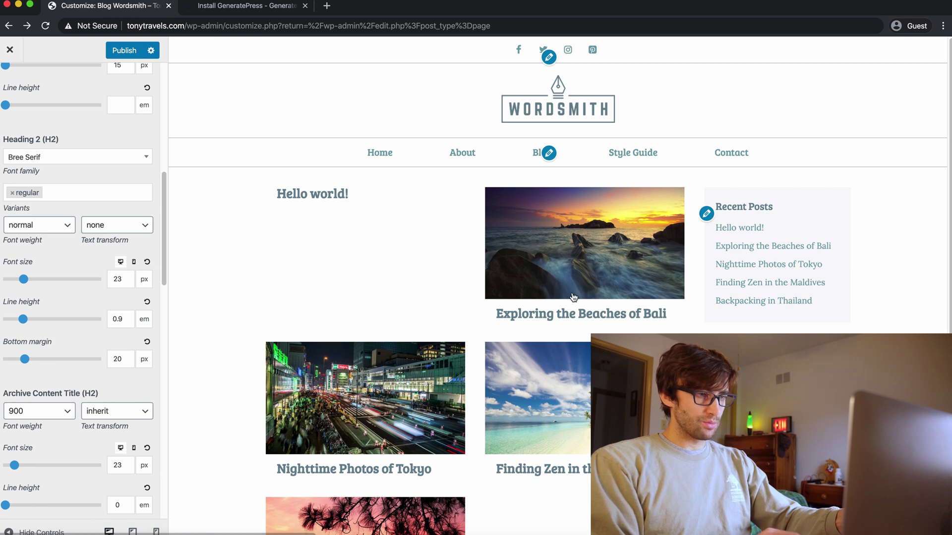
{"action": "left_click", "coordinate": [132, 276]}
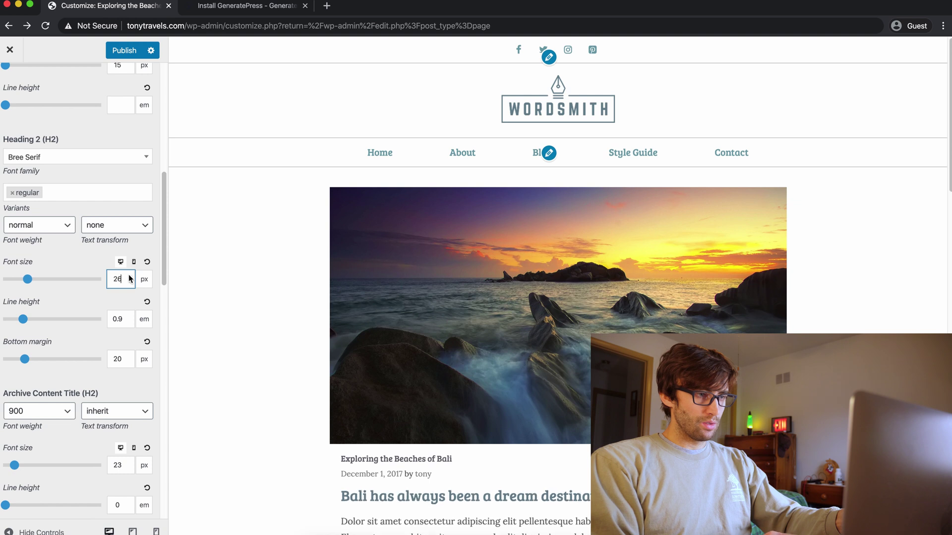
{"action": "left_click", "coordinate": [130, 282]}
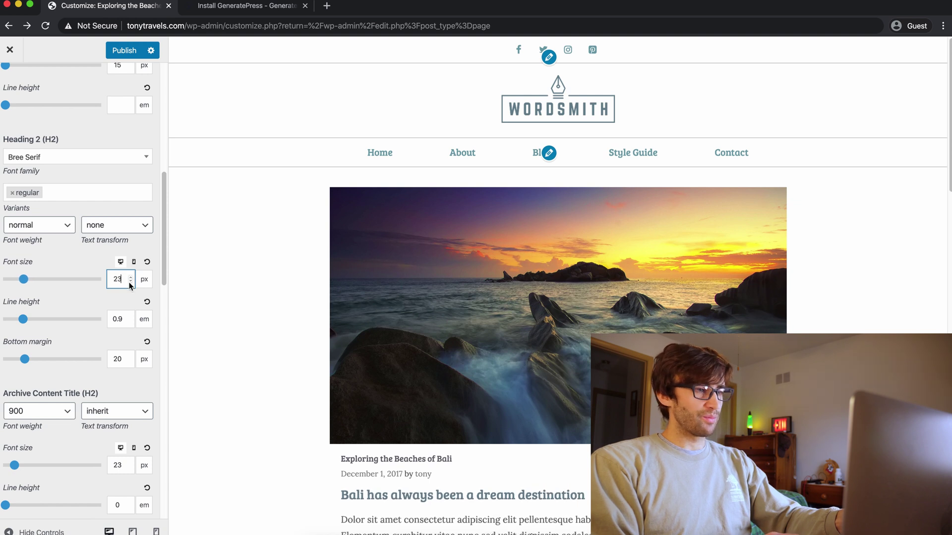
- Clear the Single Content Title size and reset Heading 1 font size to 40 px
{"action": "scroll", "coordinate": [109, 297], "scroll_direction": "up", "scroll_amount": 6}
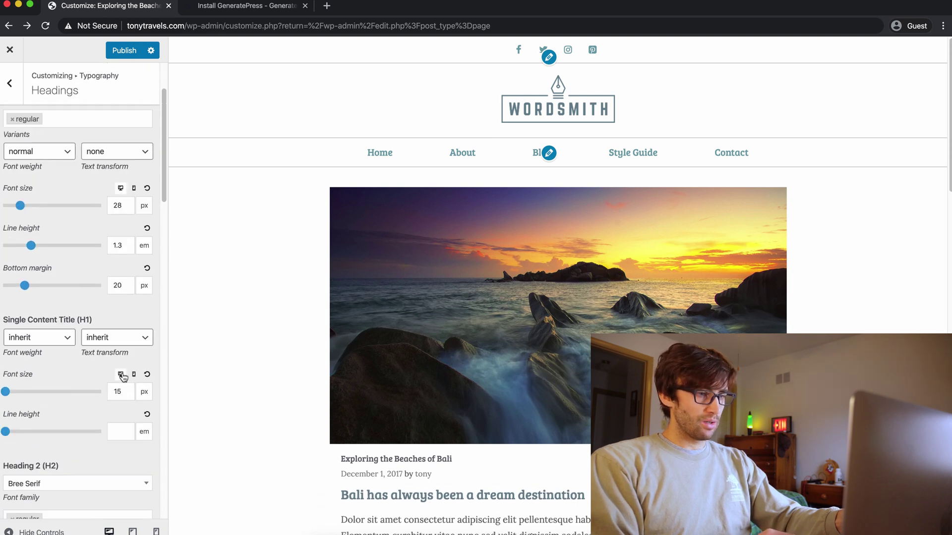
{"action": "left_click", "coordinate": [147, 377]}
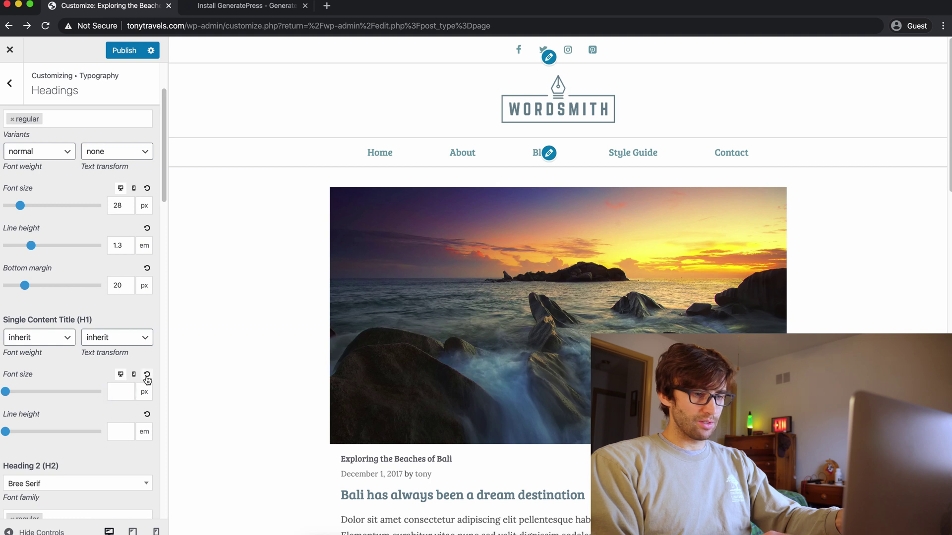
{"action": "left_click", "coordinate": [148, 191]}
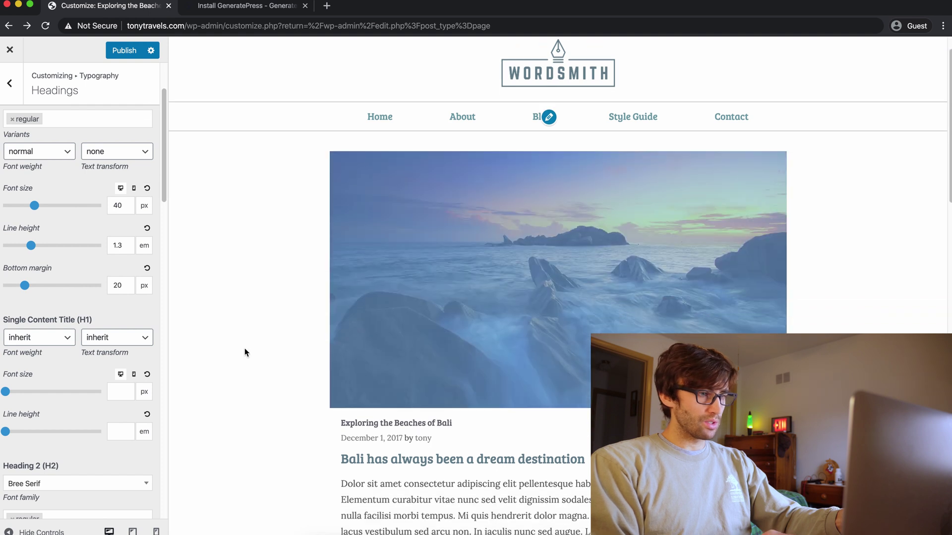
{"action": "scroll", "coordinate": [245, 348], "scroll_direction": "down", "scroll_amount": 3}
{"action": "left_click_drag", "start_coordinate": [358, 344], "coordinate": [438, 347]}
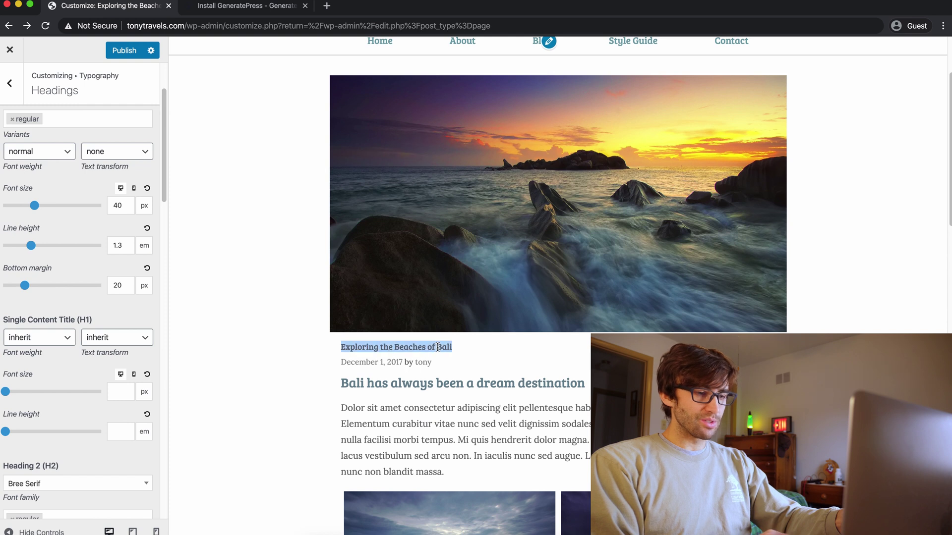
{"action": "scroll", "coordinate": [308, 329], "scroll_direction": "down", "scroll_amount": 3}
{"action": "scroll", "coordinate": [107, 231], "scroll_direction": "down", "scroll_amount": 2}
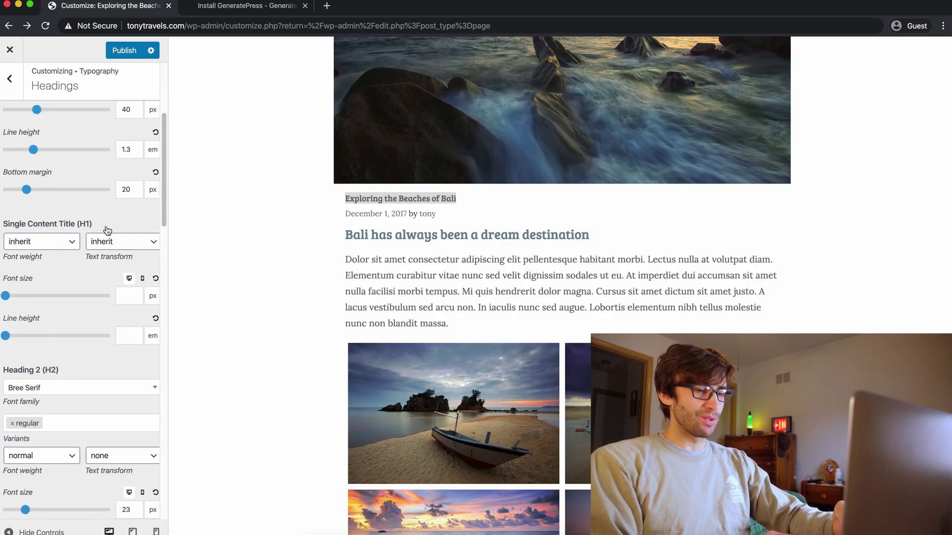
{"action": "scroll", "coordinate": [107, 231], "scroll_direction": "down", "scroll_amount": 10}
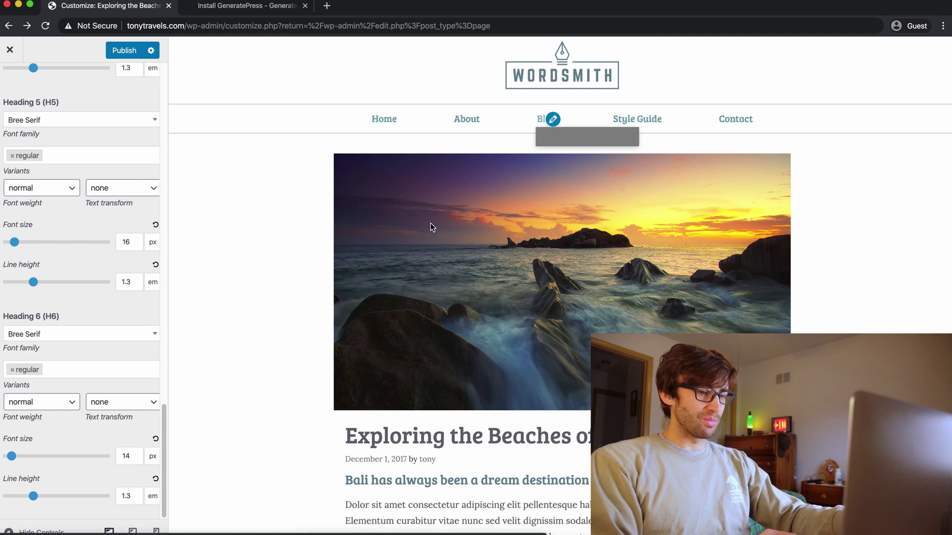
- Step the Heading 1 font size down from 40 to 35 px and check the Bali title
{"action": "scroll", "coordinate": [106, 263], "scroll_direction": "up", "scroll_amount": 10}
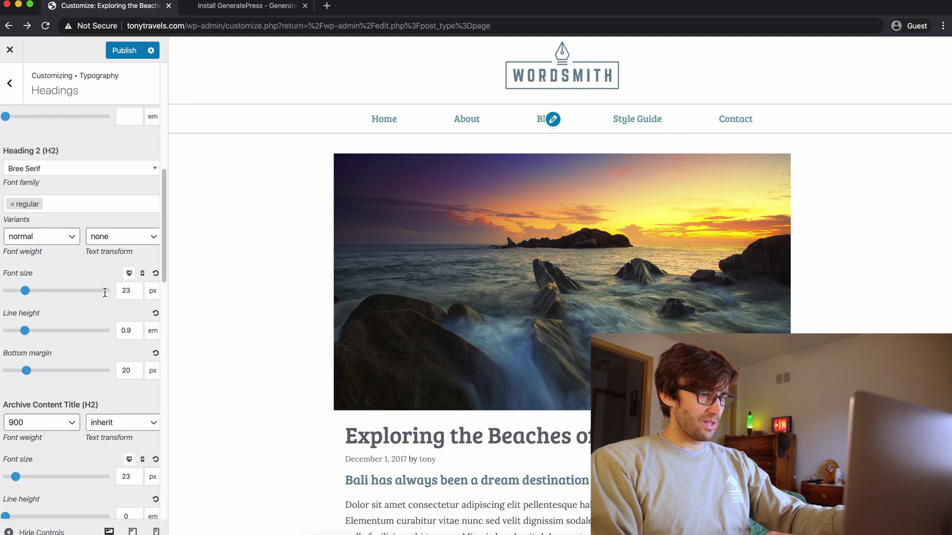
{"action": "scroll", "coordinate": [105, 292], "scroll_direction": "up", "scroll_amount": 10}
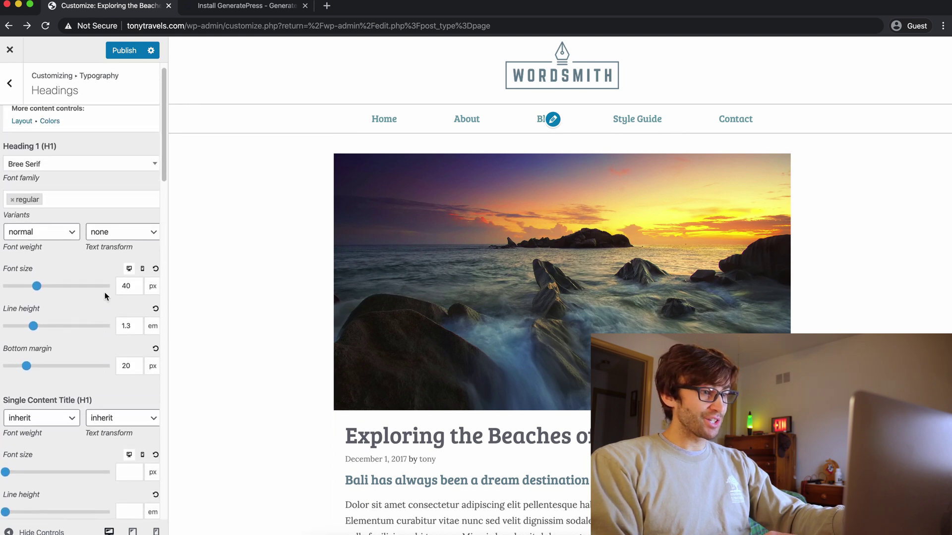
{"action": "scroll", "coordinate": [105, 297], "scroll_direction": "up", "scroll_amount": 1}
{"action": "left_click", "coordinate": [139, 304]}
{"action": "left_click", "coordinate": [139, 305]}
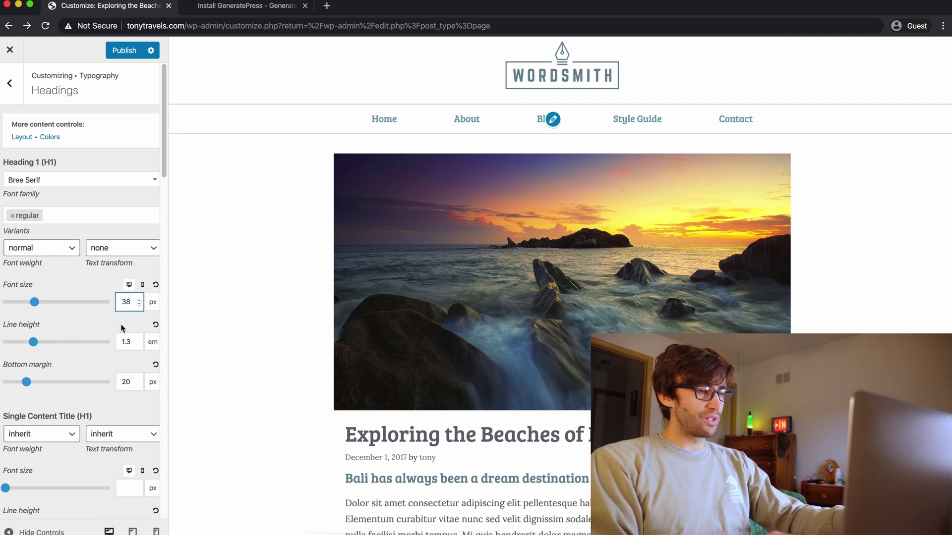
{"action": "left_click", "coordinate": [140, 304]}
{"action": "left_click", "coordinate": [140, 304]}
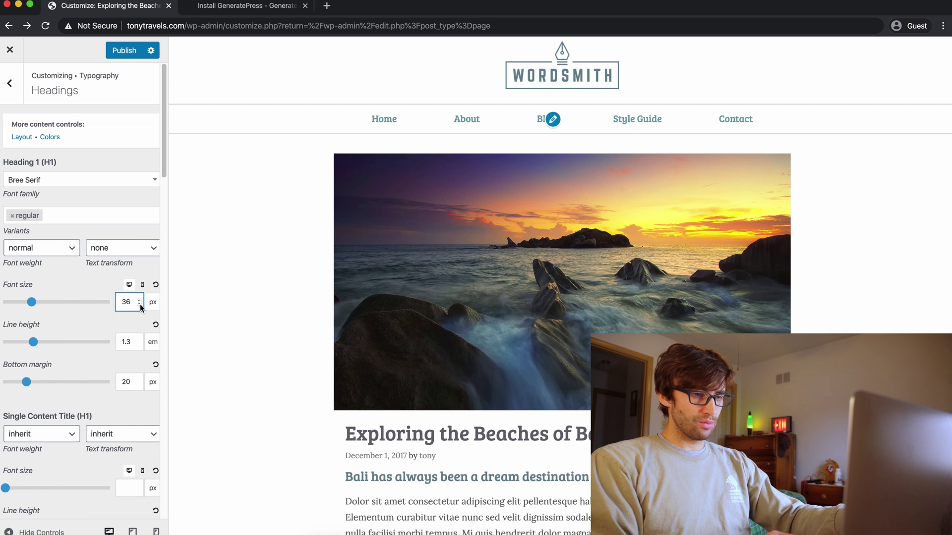
{"action": "left_click", "coordinate": [140, 305]}
{"action": "scroll", "coordinate": [360, 439], "scroll_direction": "down", "scroll_amount": 5}
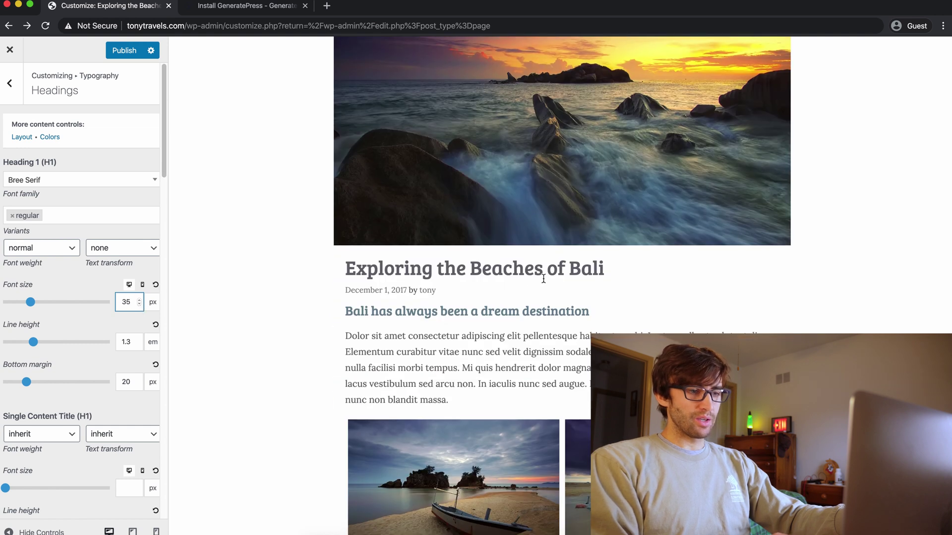
{"action": "left_click_drag", "start_coordinate": [470, 305], "coordinate": [384, 290]}
{"action": "scroll", "coordinate": [392, 292], "scroll_direction": "down", "scroll_amount": 10}
{"action": "scroll", "coordinate": [392, 292], "scroll_direction": "down", "scroll_amount": 10}
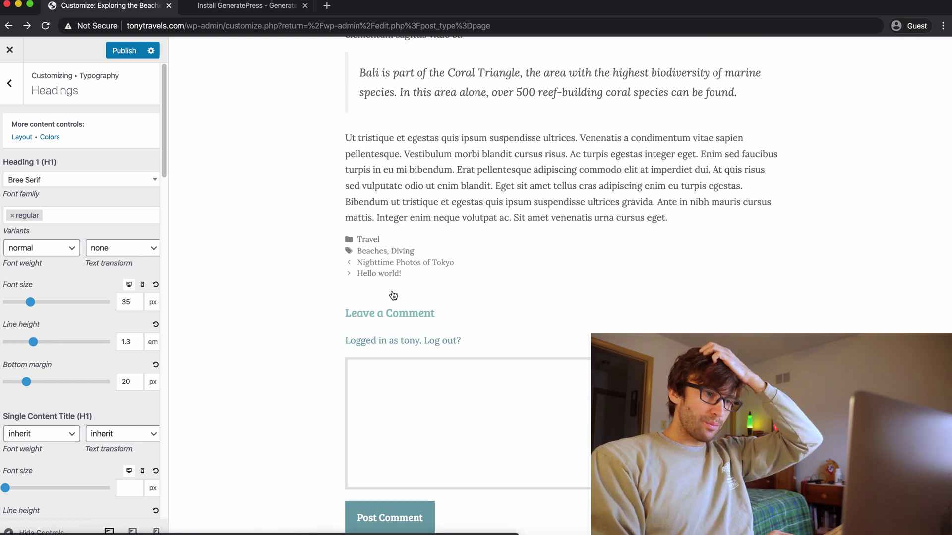
- Load the site's home page in the preview via the Wordsmith logo
{"action": "scroll", "coordinate": [393, 273], "scroll_direction": "down", "scroll_amount": 2}
{"action": "scroll", "coordinate": [393, 273], "scroll_direction": "up", "scroll_amount": 20}
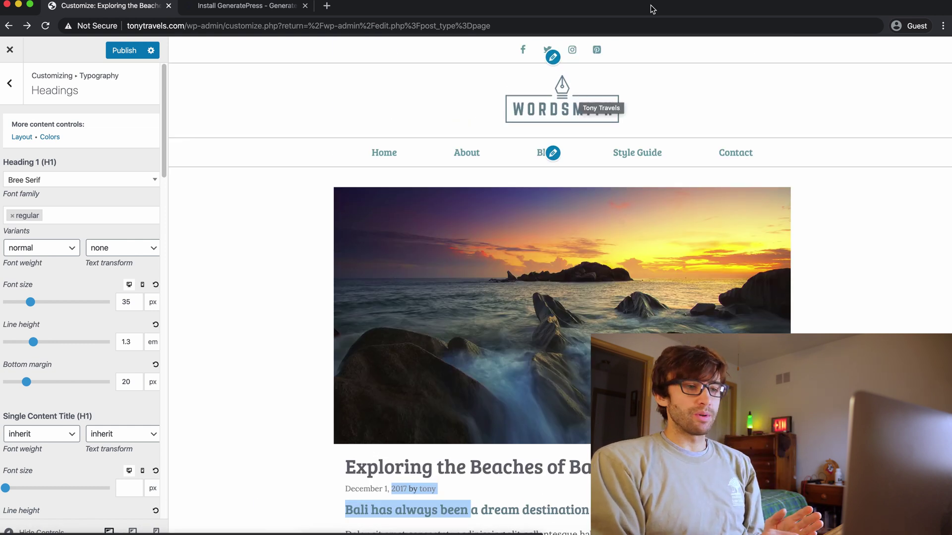
{"action": "left_click", "coordinate": [543, 117]}
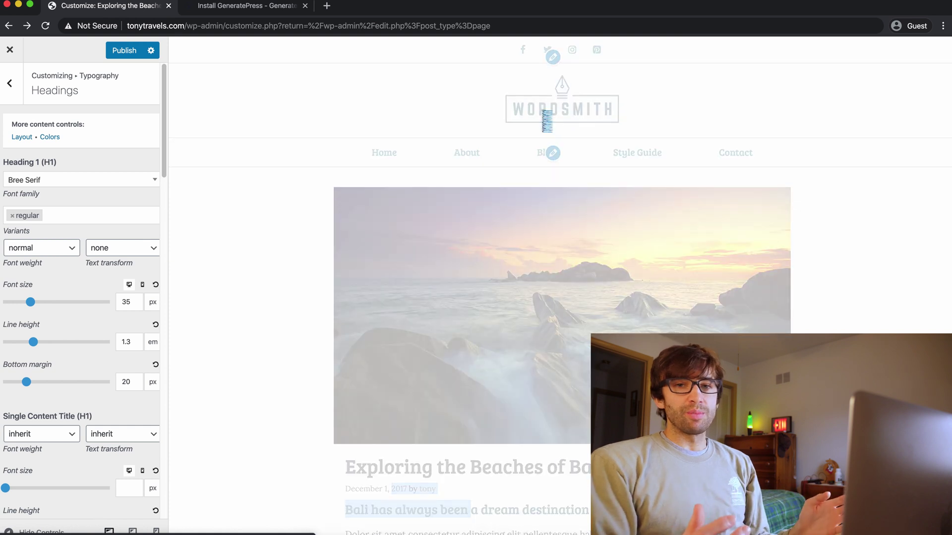